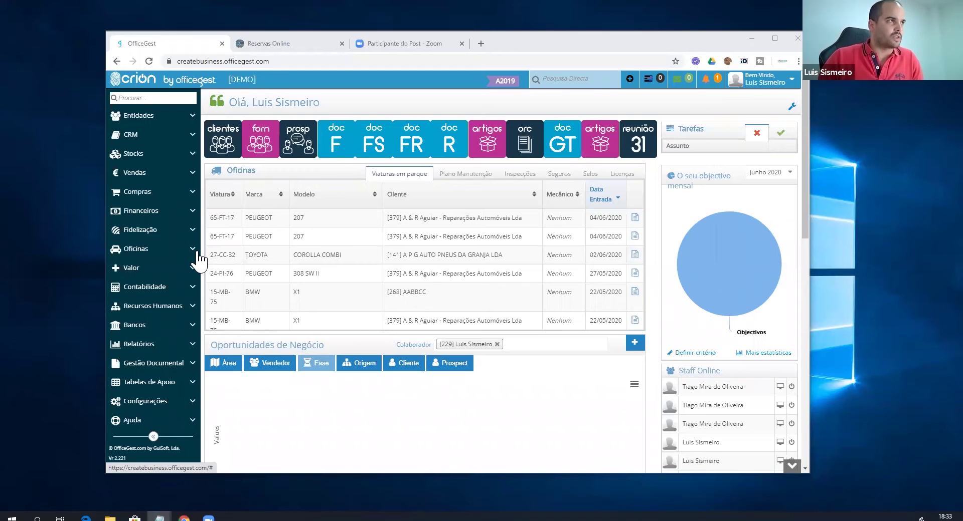
Open the tyre list (Pneus) among the support files of the Oficinas module.
left_click(197, 250)
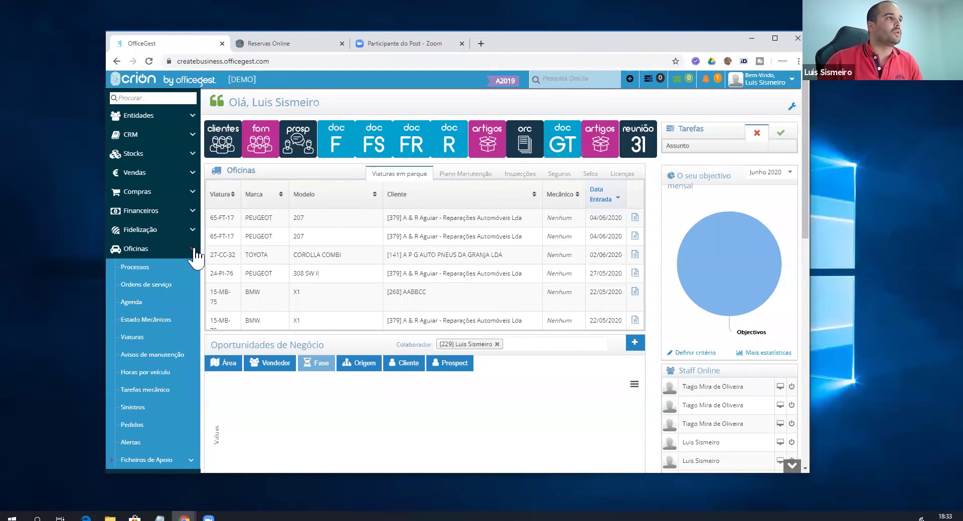
scroll(223, 326, "down", 1)
scroll(200, 351, "down", 2)
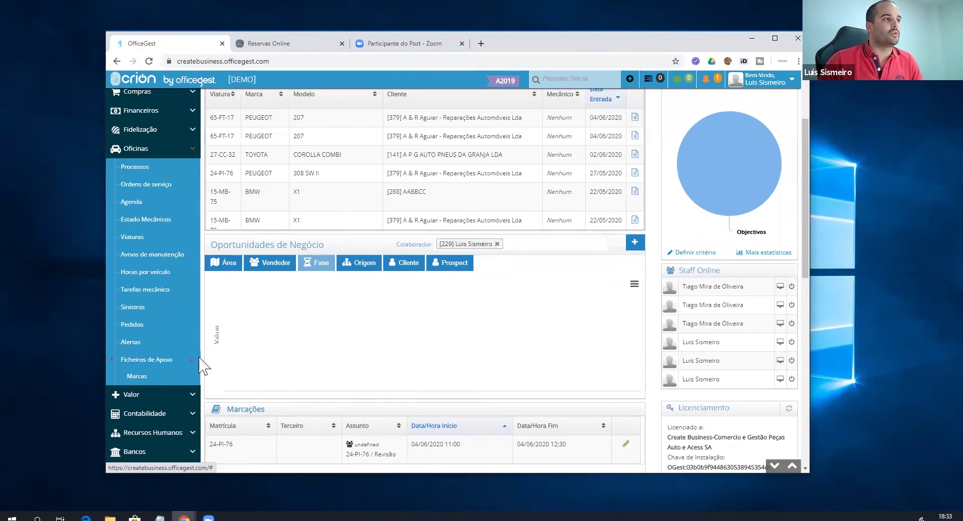
left_click(189, 362)
scroll(190, 363, "down", 1)
scroll(190, 379, "down", 2)
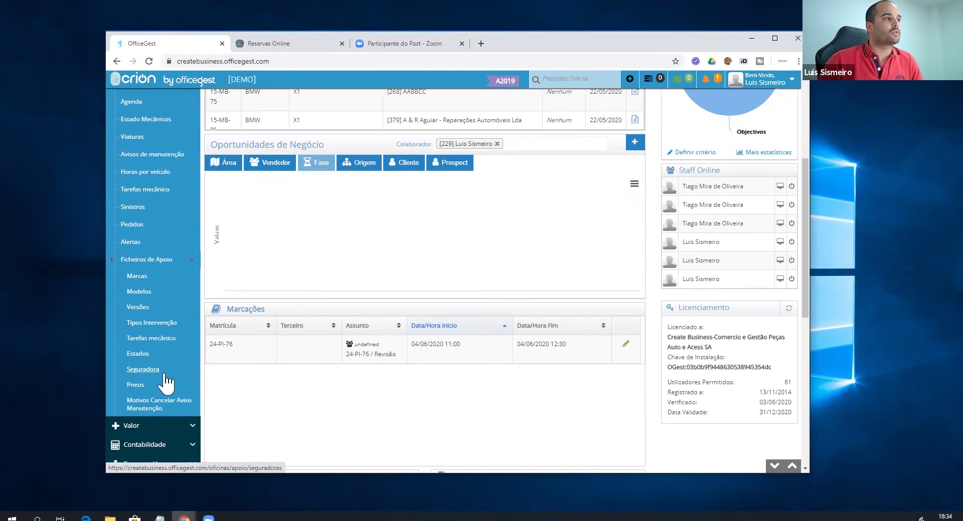
left_click(144, 387)
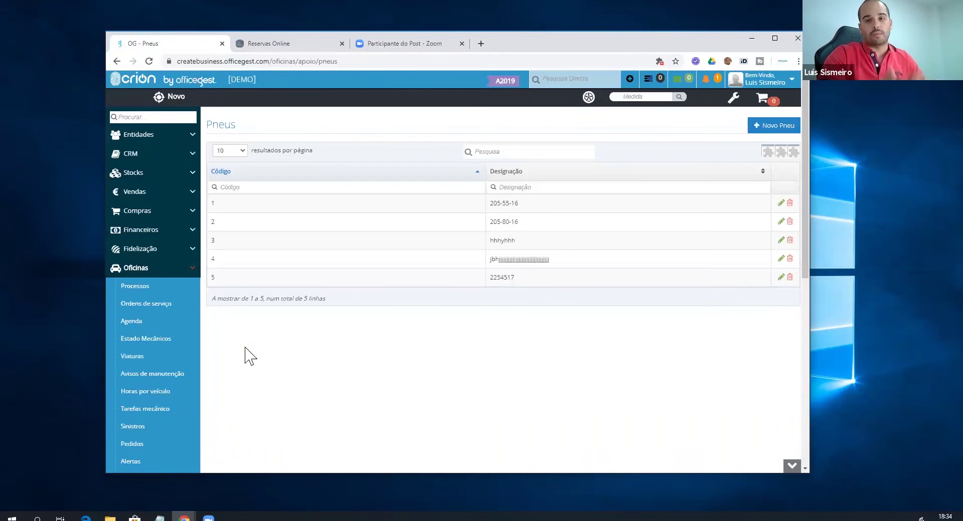
Open the record of vehicle 00-00-AA, a BMW 5 Touring, and examine the front and rear tyre fields in its characteristics.
left_click(142, 358)
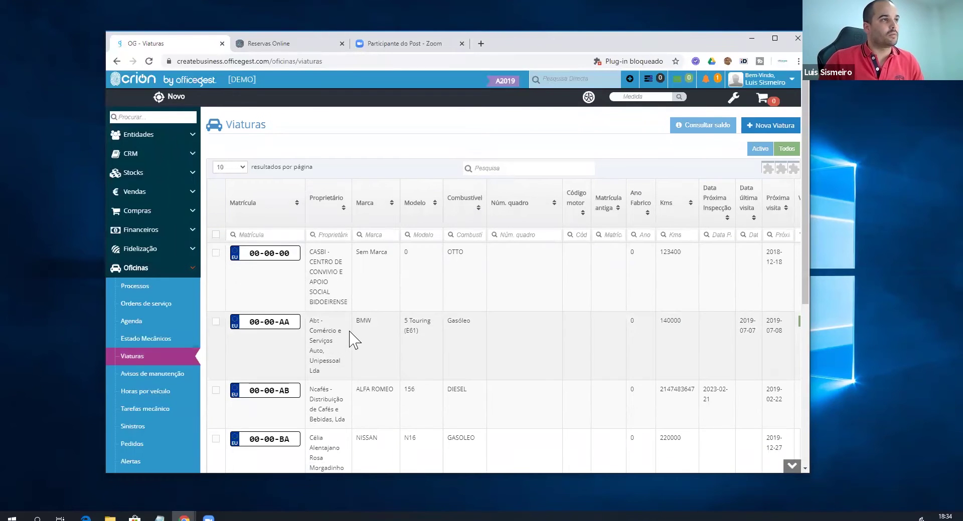
left_click(350, 330)
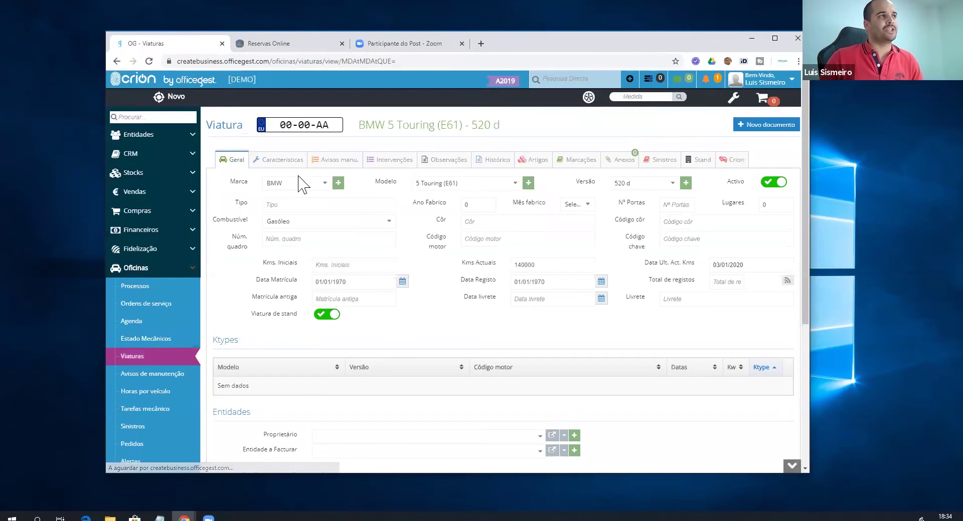
left_click(295, 164)
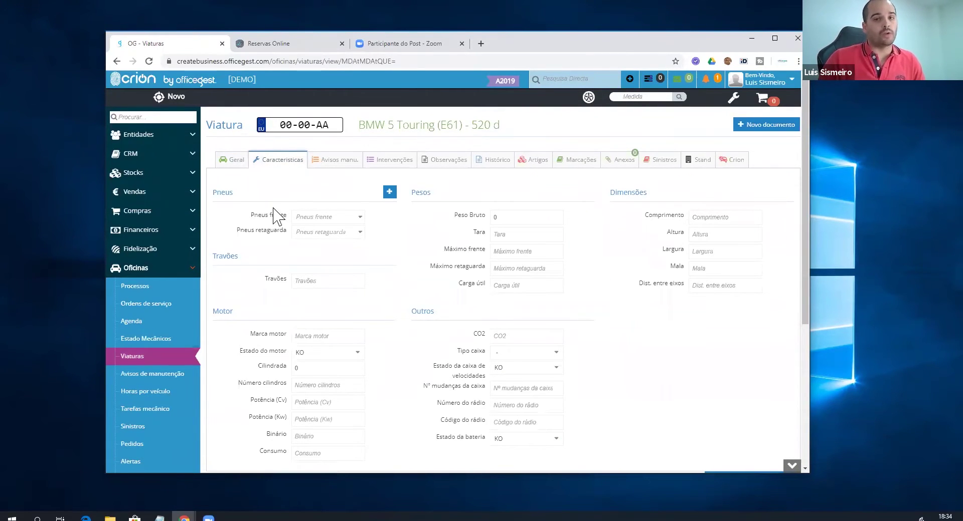
left_click(389, 195)
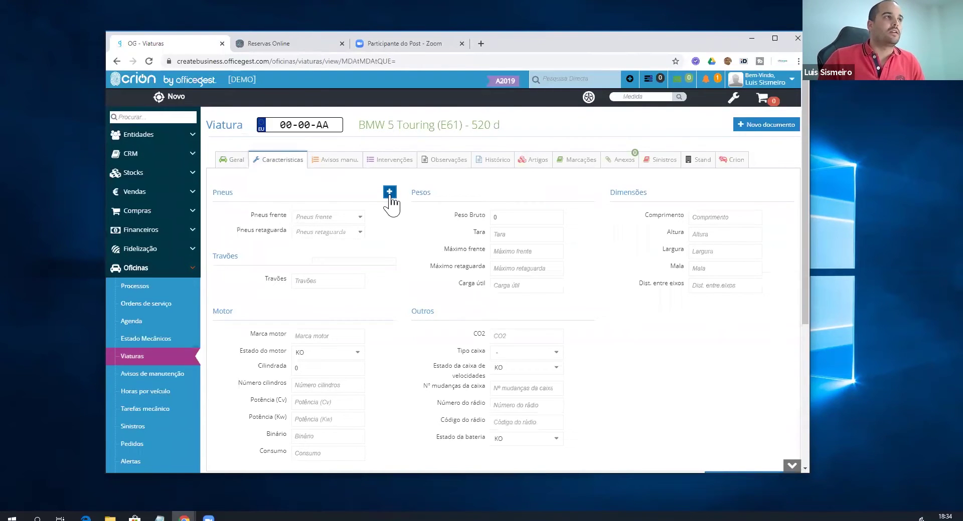
left_click_drag(271, 214, 278, 218)
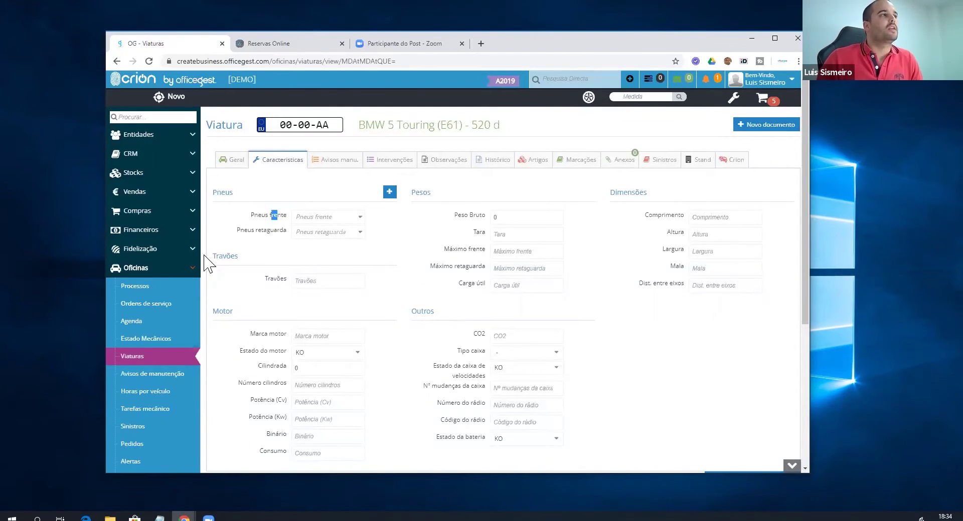
Open the Prospecções report from the Oficinas reports.
left_click(194, 271)
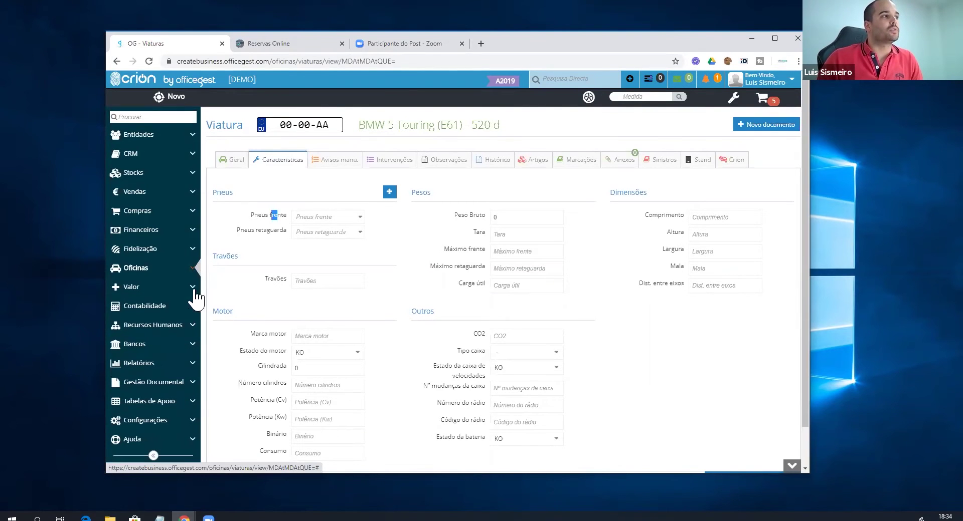
left_click(168, 365)
scroll(169, 368, "down", 4)
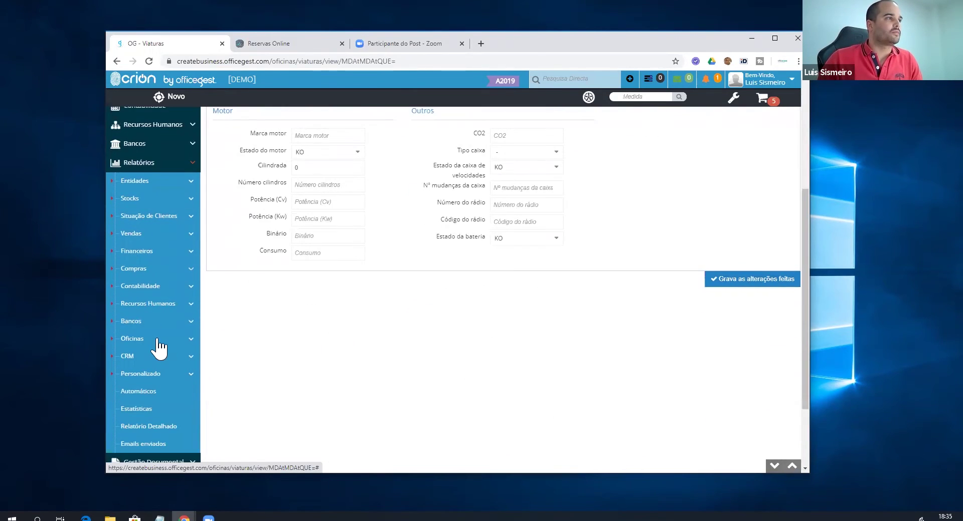
left_click(158, 341)
scroll(158, 346, "down", 1)
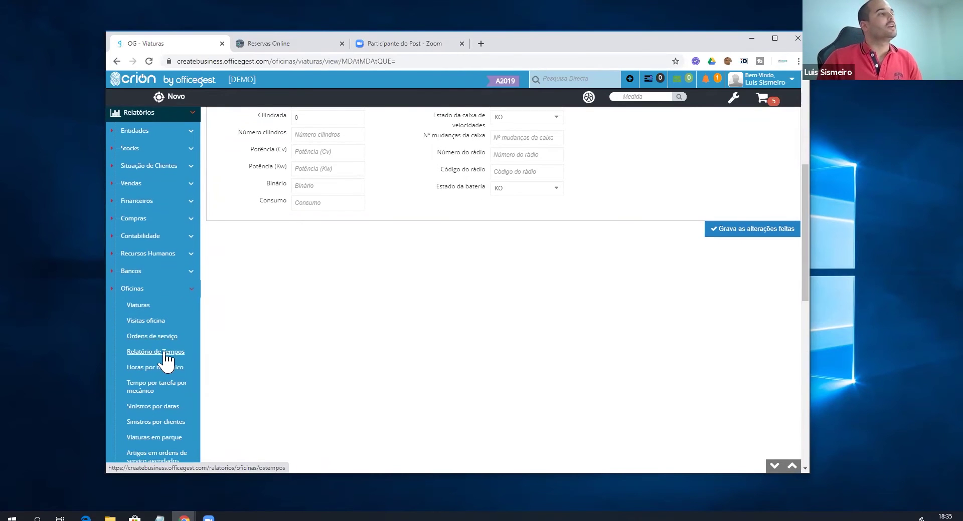
scroll(166, 362, "down", 2)
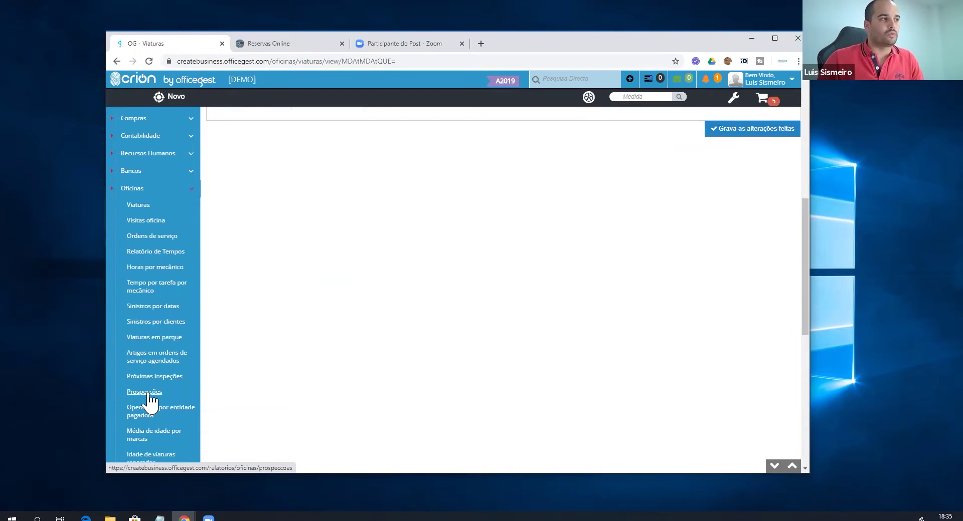
left_click(149, 395)
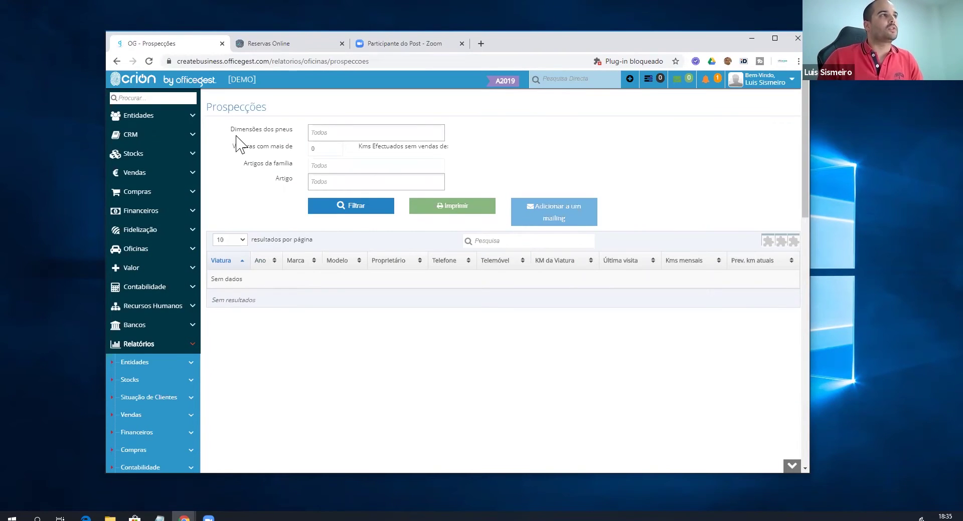
Filter the prospecting report by tyre dimension 205-55-16.
left_click_drag(231, 130, 292, 133)
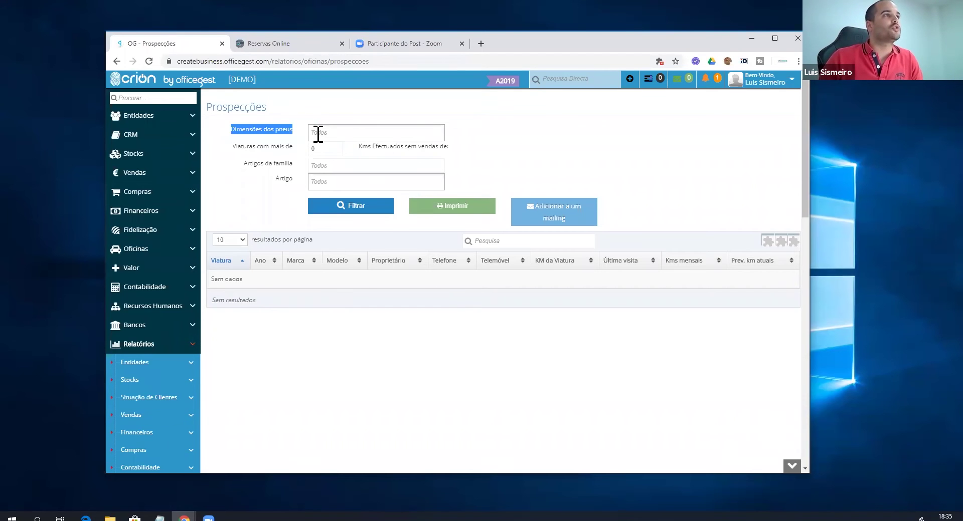
left_click(318, 133)
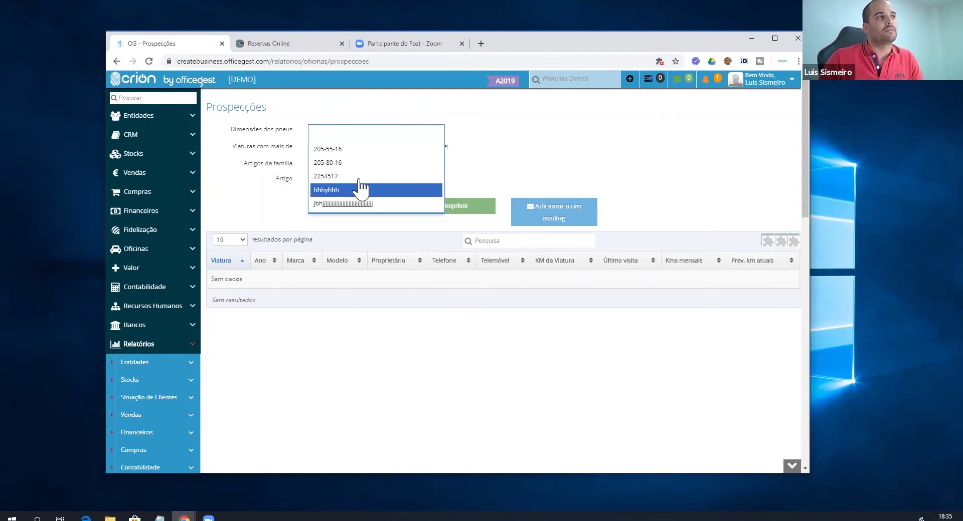
left_click(356, 150)
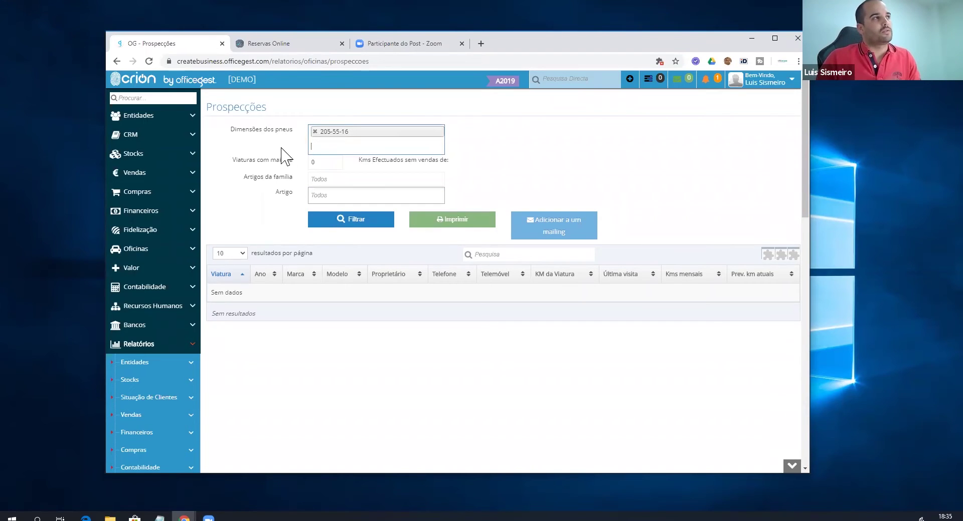
left_click_drag(253, 129, 267, 130)
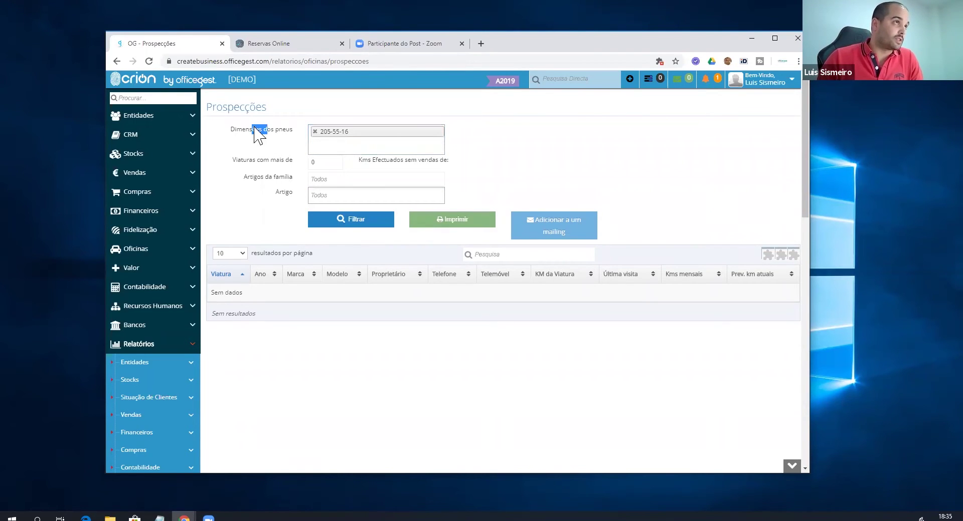
left_click(331, 227)
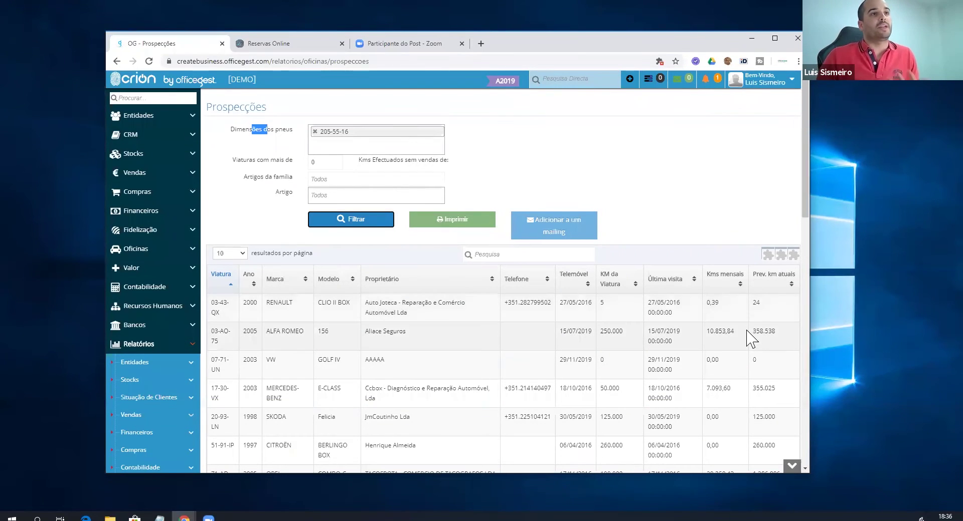
Examine the Alfa Romeo 156's recorded, monthly and predicted mileage, and the options of the article filter.
triple_click(218, 332)
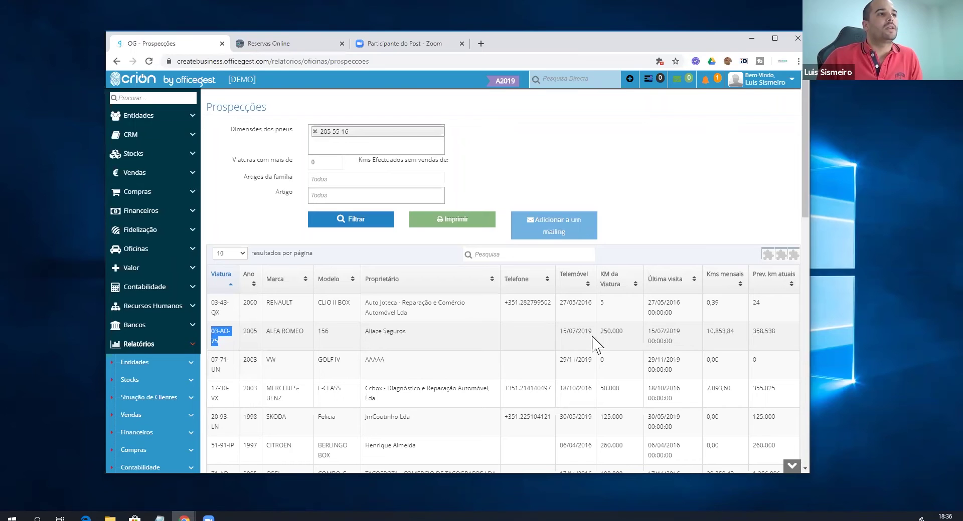
left_click_drag(600, 333, 623, 335)
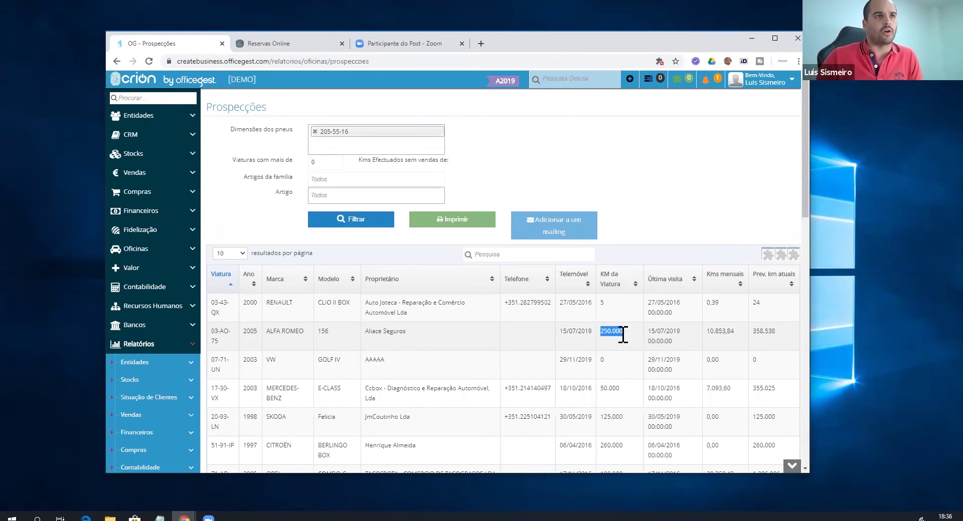
left_click_drag(707, 333, 736, 335)
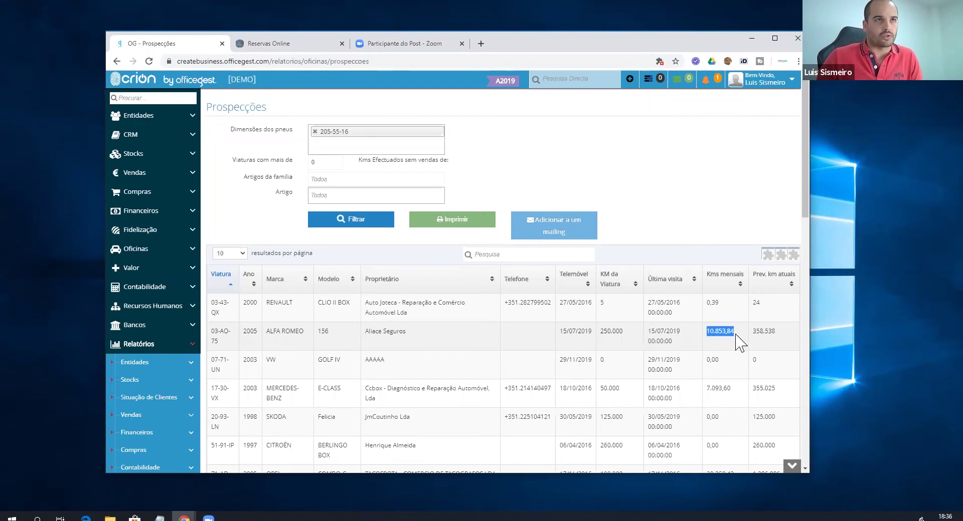
left_click_drag(753, 331, 775, 332)
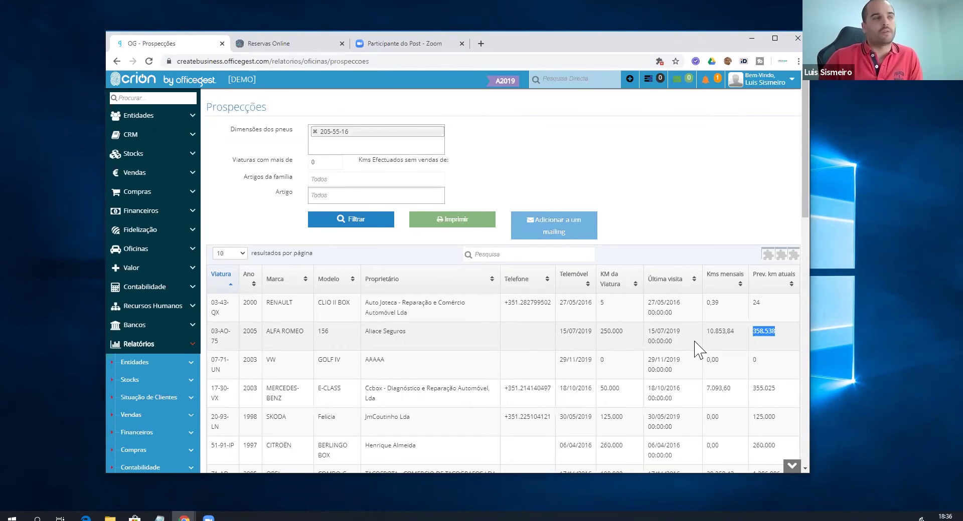
left_click(337, 198)
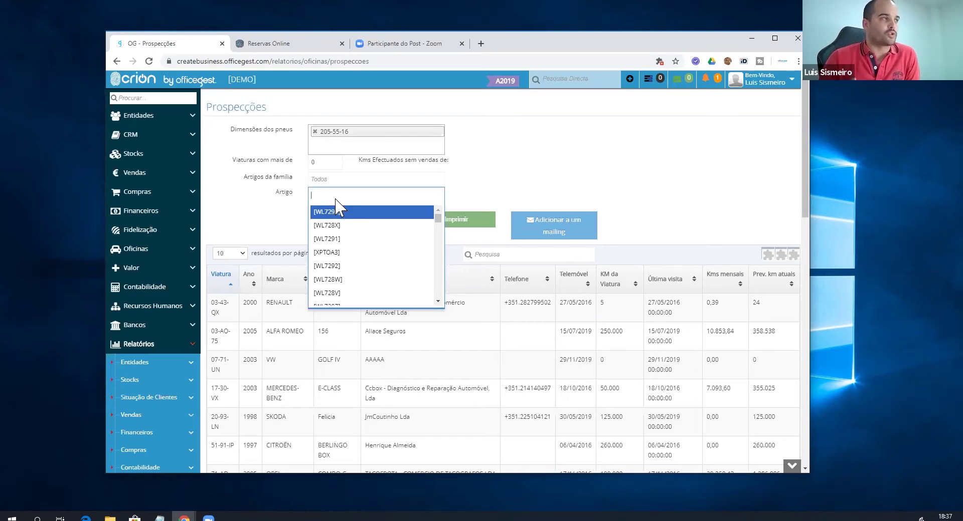
Open the list of maintenance notices (Avisos de manutenção) in the Oficinas module.
left_click(184, 351)
left_click(186, 251)
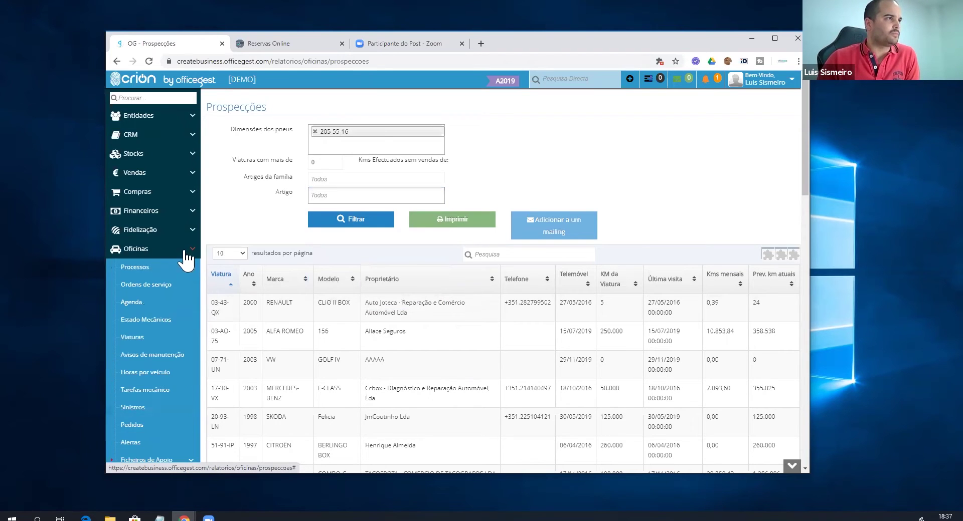
left_click(167, 354)
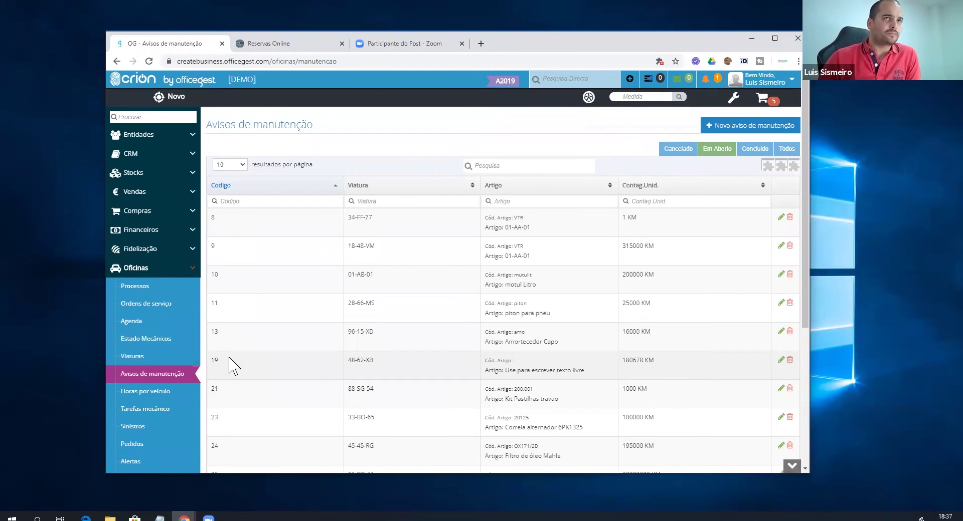
left_click(758, 127)
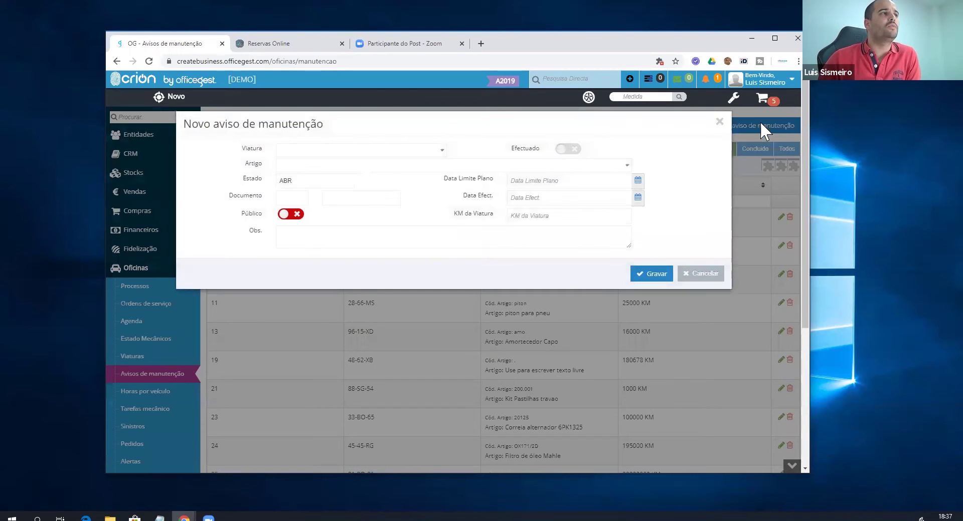
left_click(427, 152)
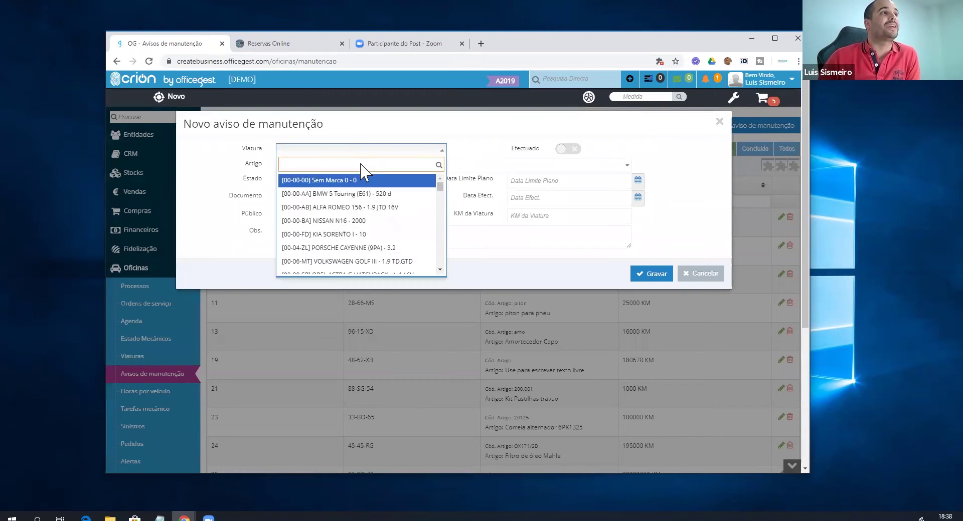
type("24-pi")
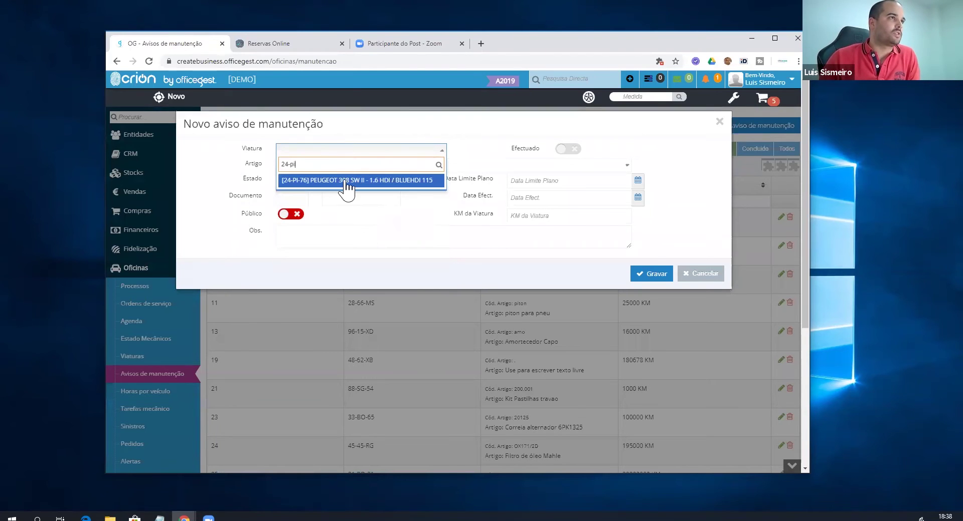
left_click(341, 181)
Set the maintenance notice's article to [Pi1111] pneu 205 55 R16.
left_click_drag(249, 164, 261, 164)
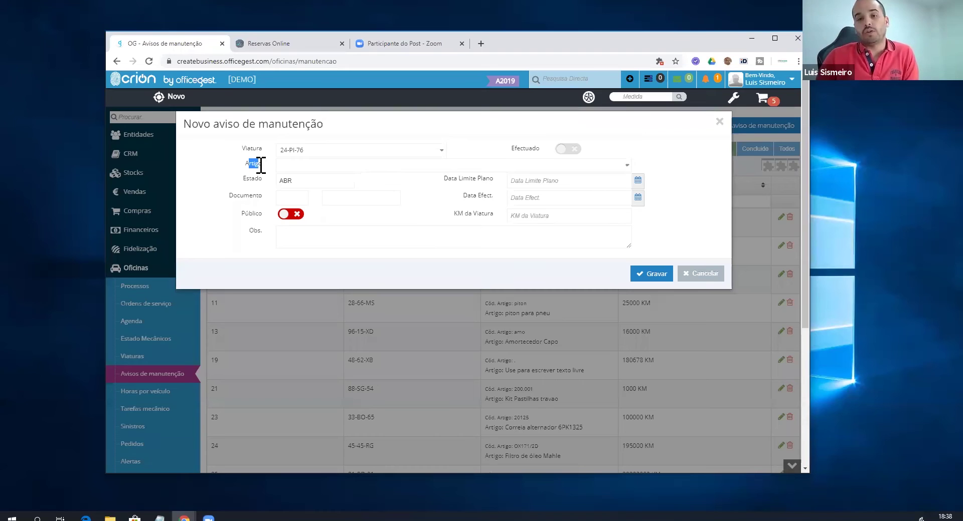
left_click(302, 165)
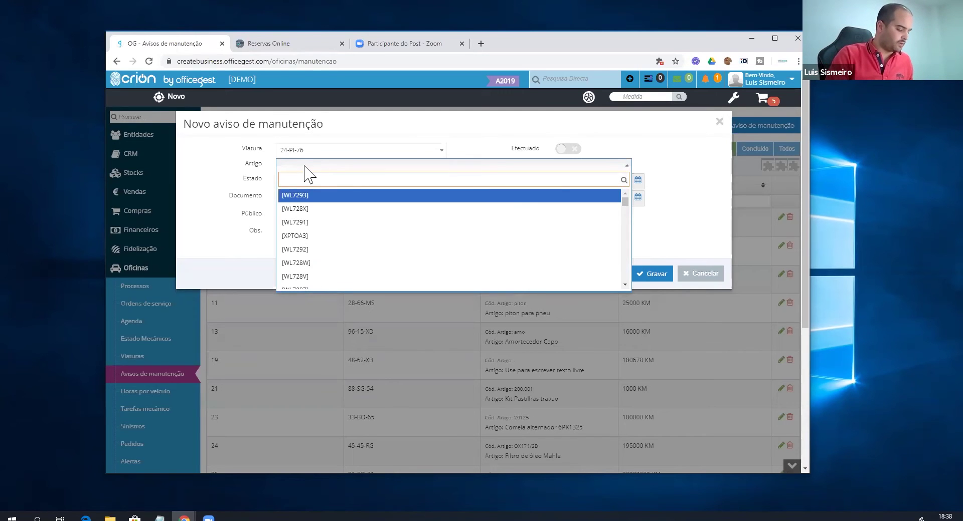
type("pneu")
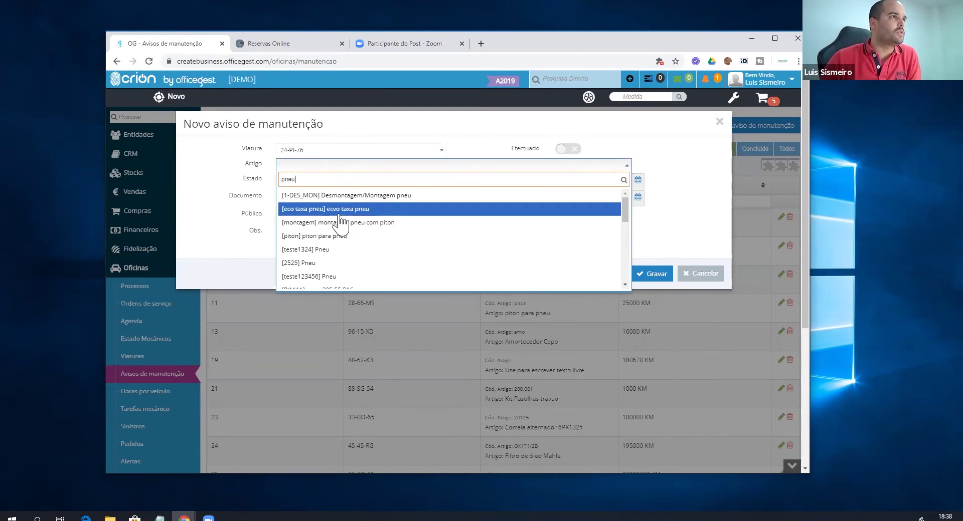
scroll(335, 271, "down", 3)
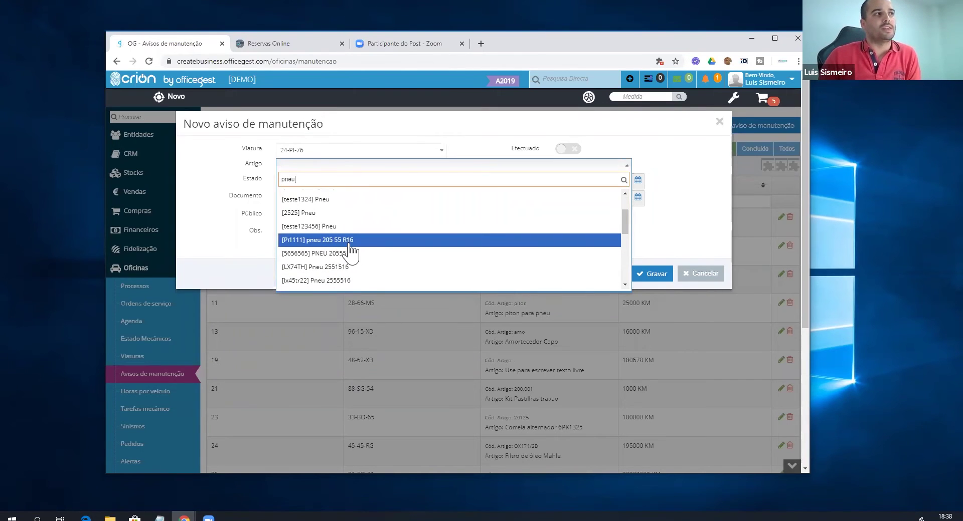
left_click(351, 241)
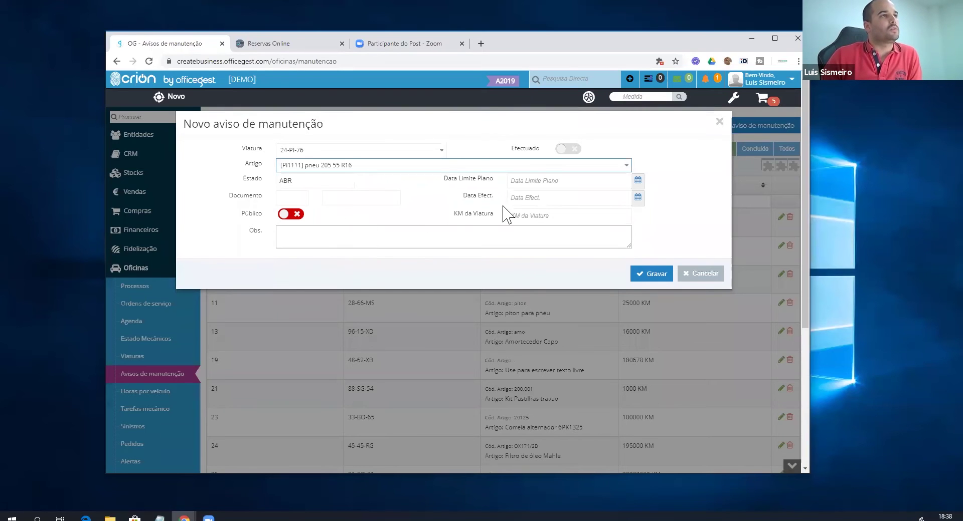
Set the maintenance notice's plan deadline (Data Limite Plano) to 06/07/2021.
left_click(534, 182)
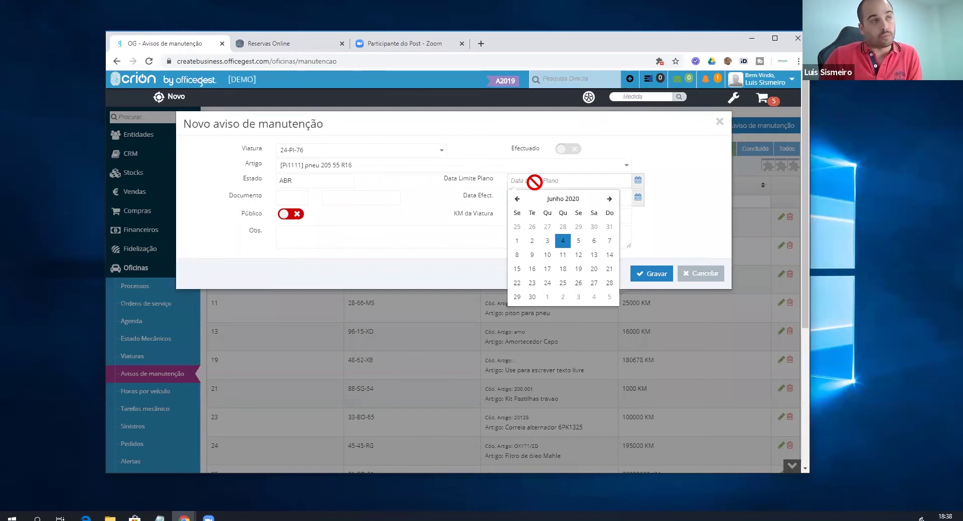
left_click(577, 199)
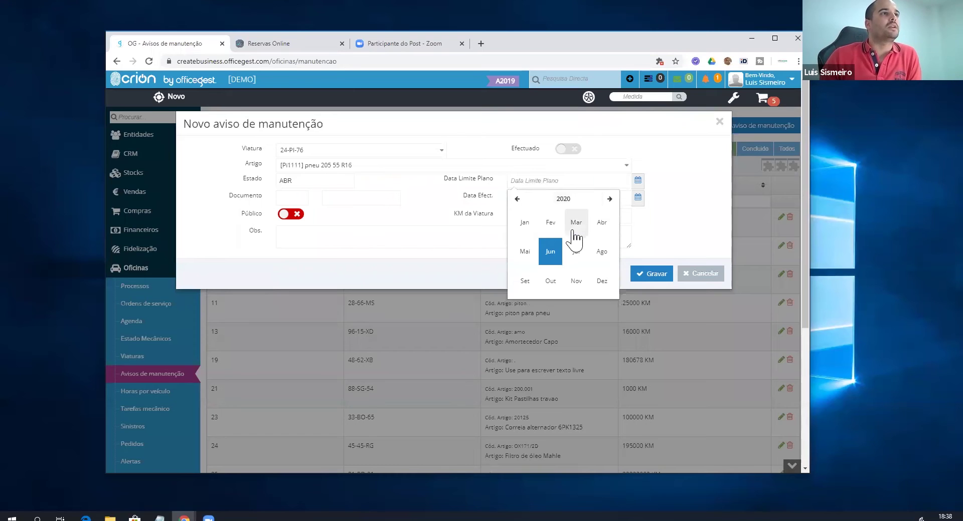
left_click(570, 200)
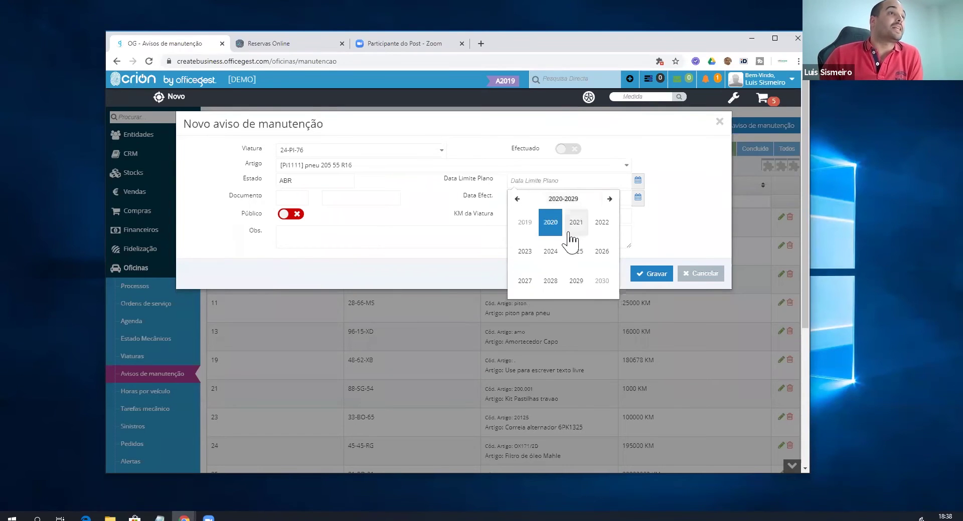
left_click(582, 226)
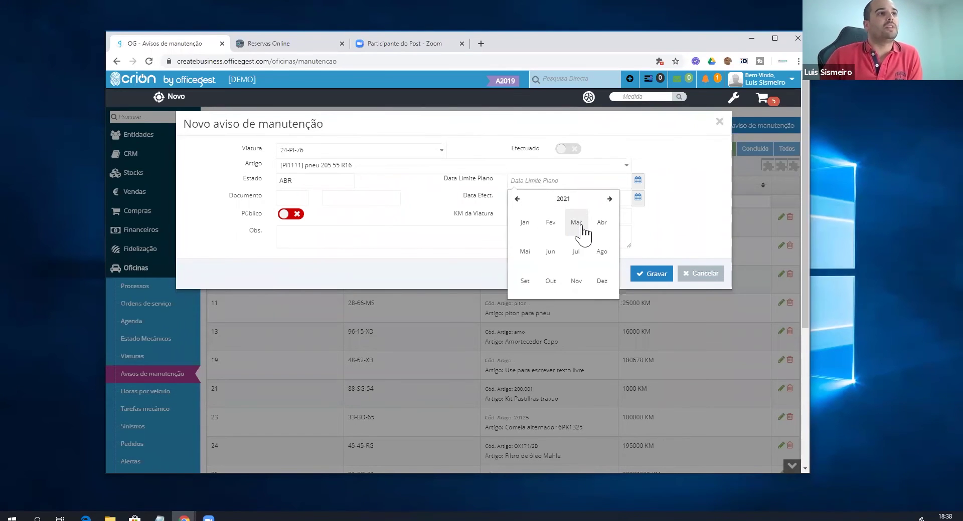
left_click(578, 251)
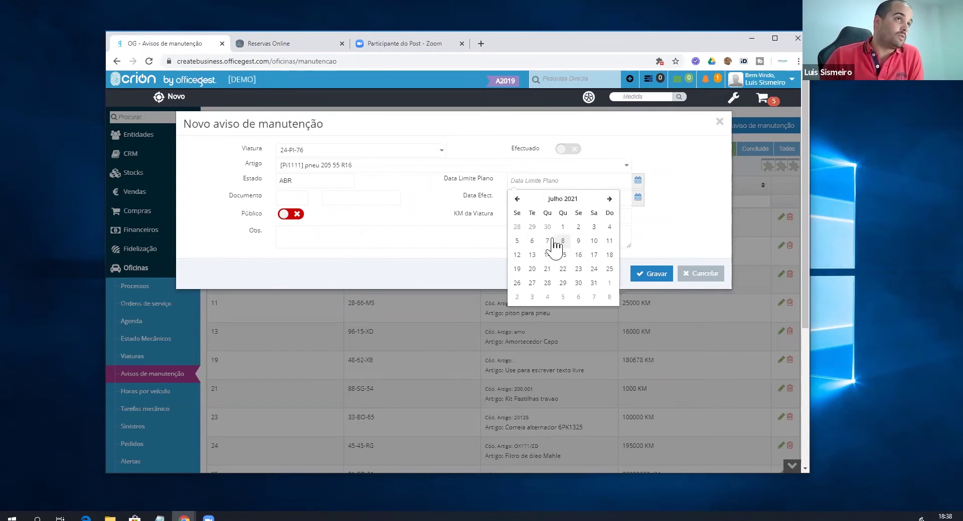
left_click(531, 240)
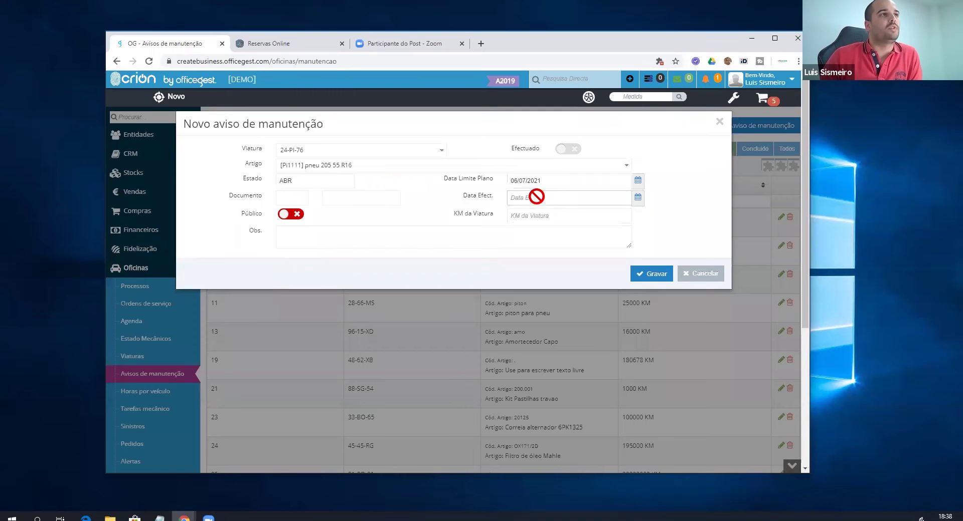
Set the vehicle mileage (KM da Viatura) to 100000 and save the maintenance notice.
left_click(527, 218)
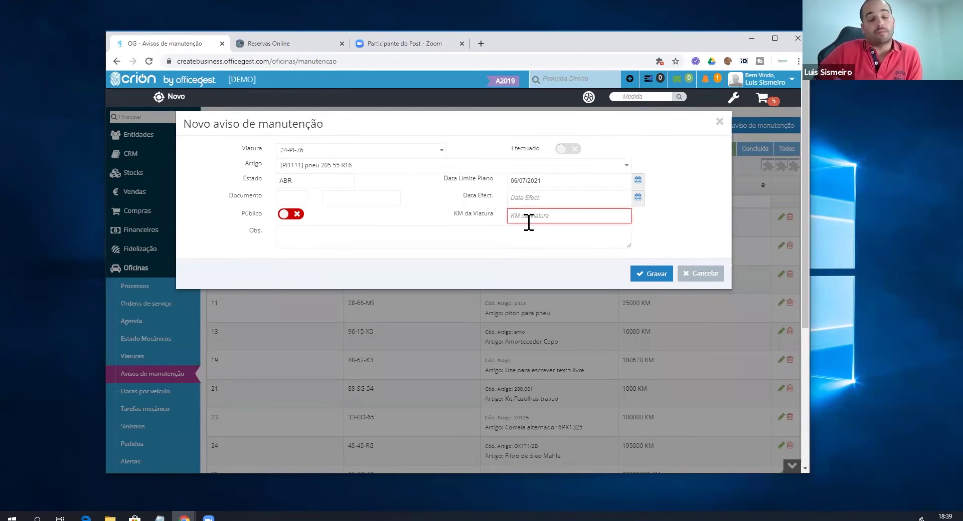
type("100000")
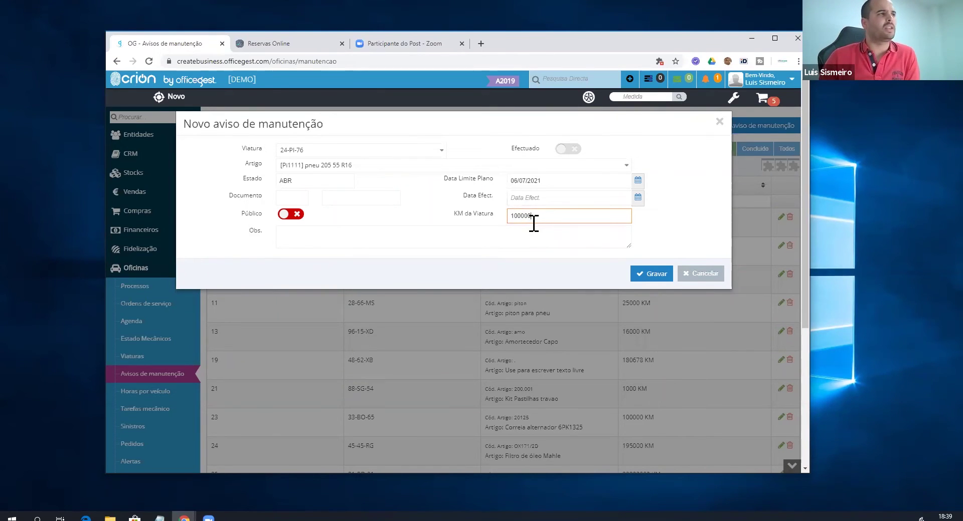
left_click(533, 231)
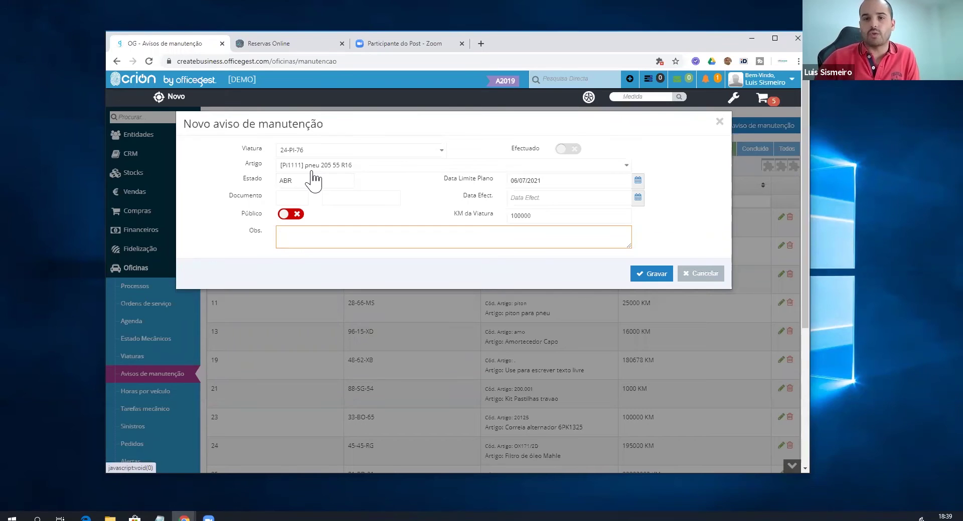
left_click(645, 275)
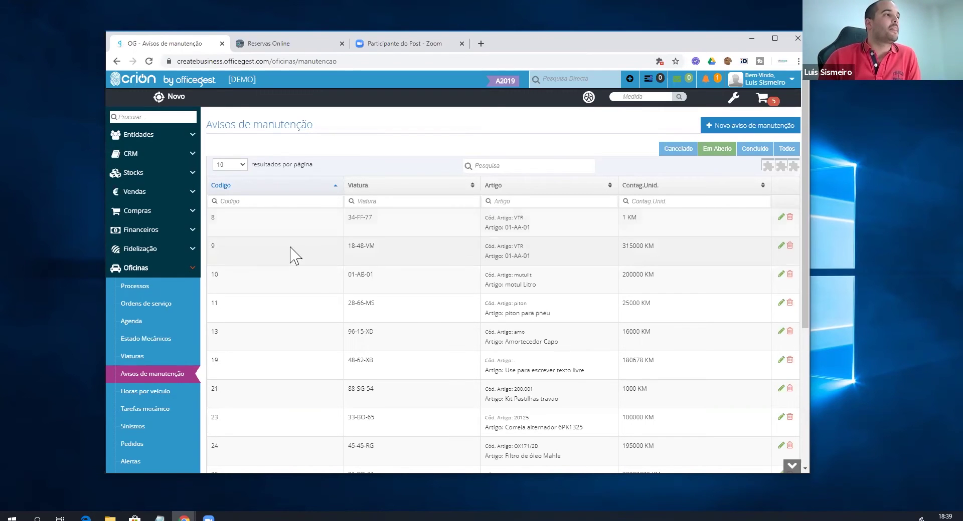
Open the workshop (Oficinas) report on maintenance notices (Avisos de manutenção).
left_click(193, 272)
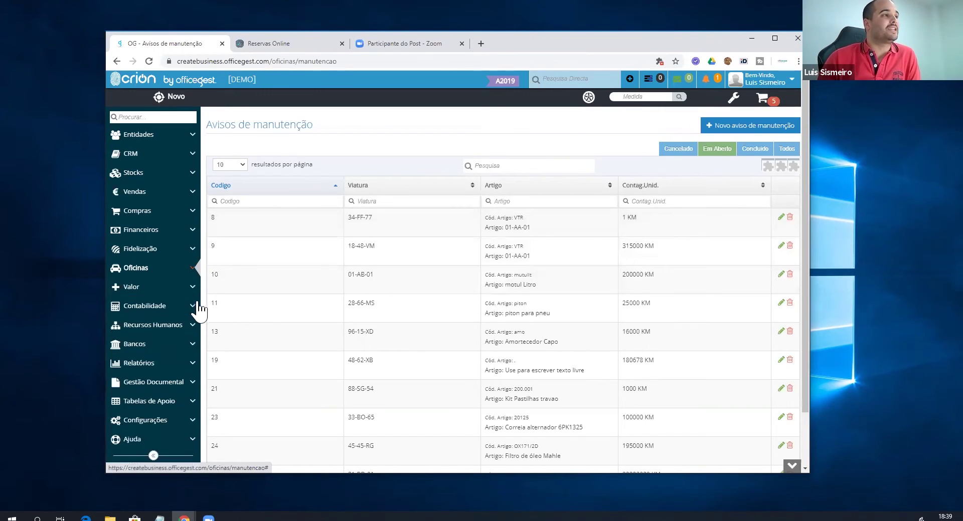
left_click(173, 365)
scroll(189, 370, "down", 3)
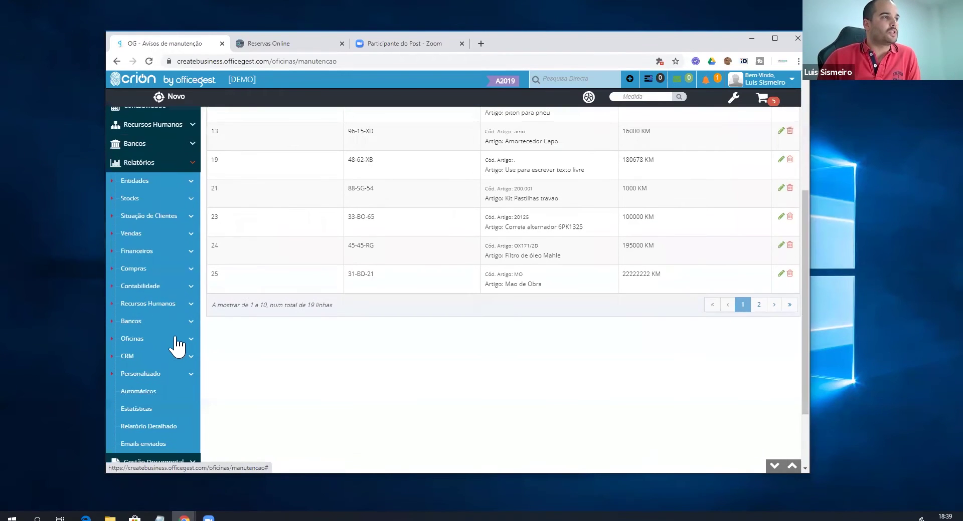
left_click(177, 344)
scroll(179, 347, "down", 4)
scroll(178, 347, "down", 3)
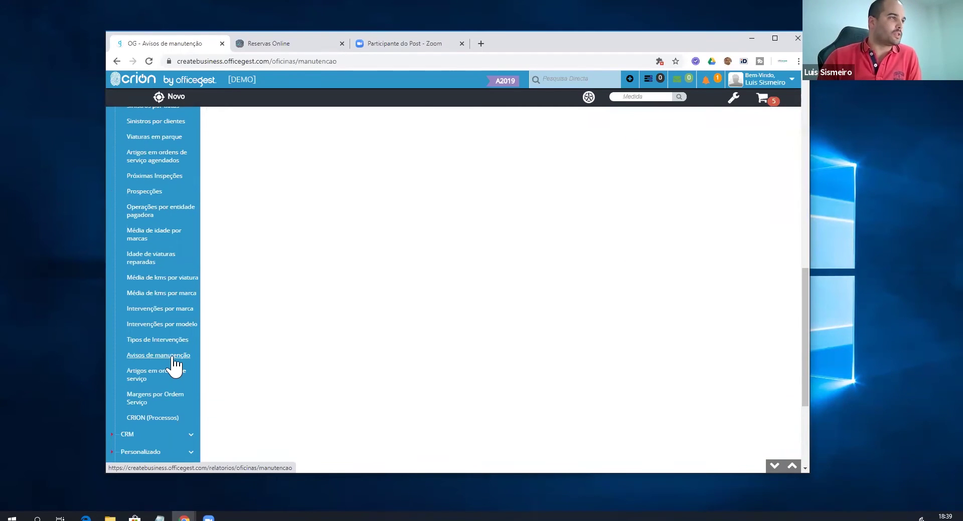
left_click(172, 356)
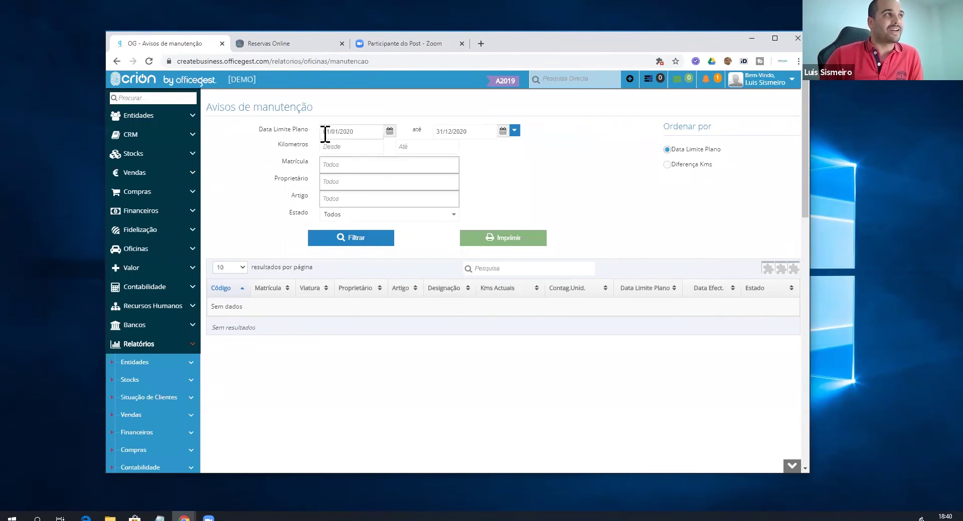
List the maintenance notices in every state with a plan deadline from 01/01/2020 to 31/12/2020 and review the report.
left_click_drag(285, 133, 301, 129)
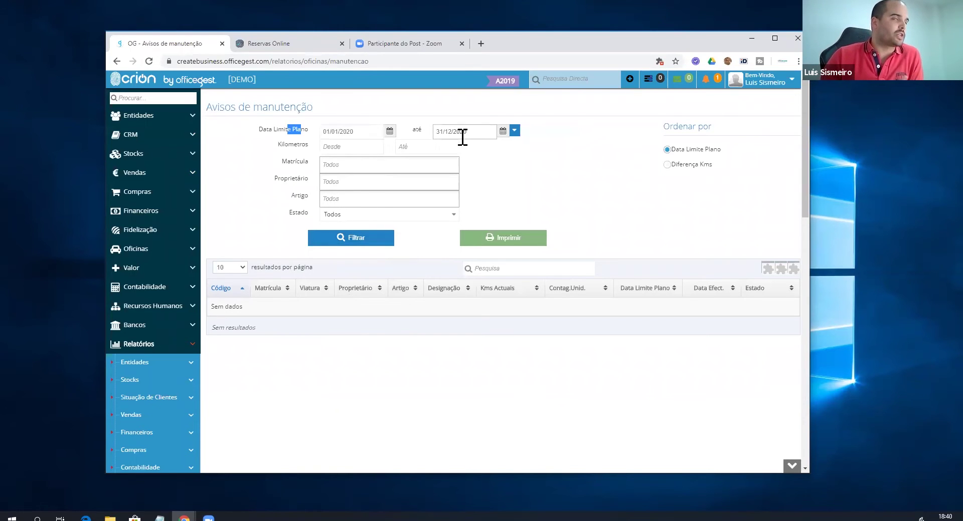
double_click(296, 144)
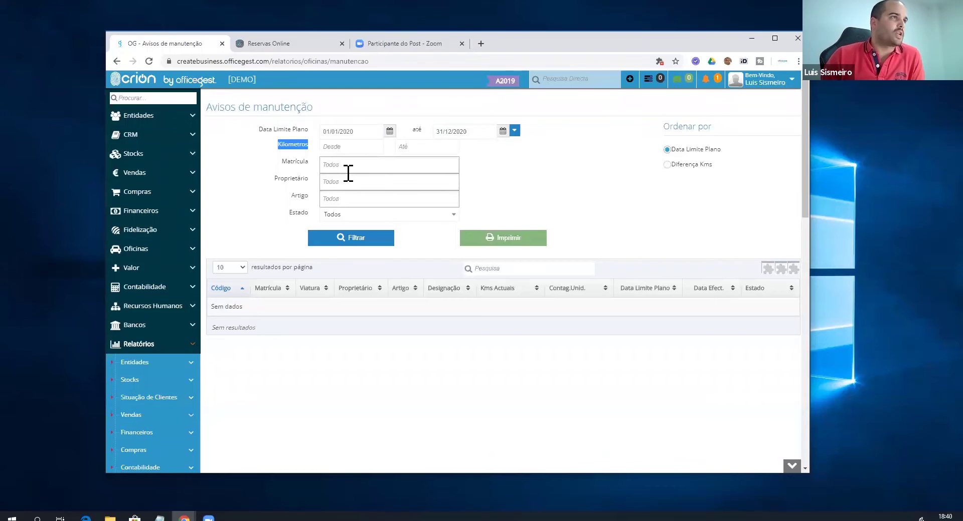
left_click(354, 240)
left_click(354, 240)
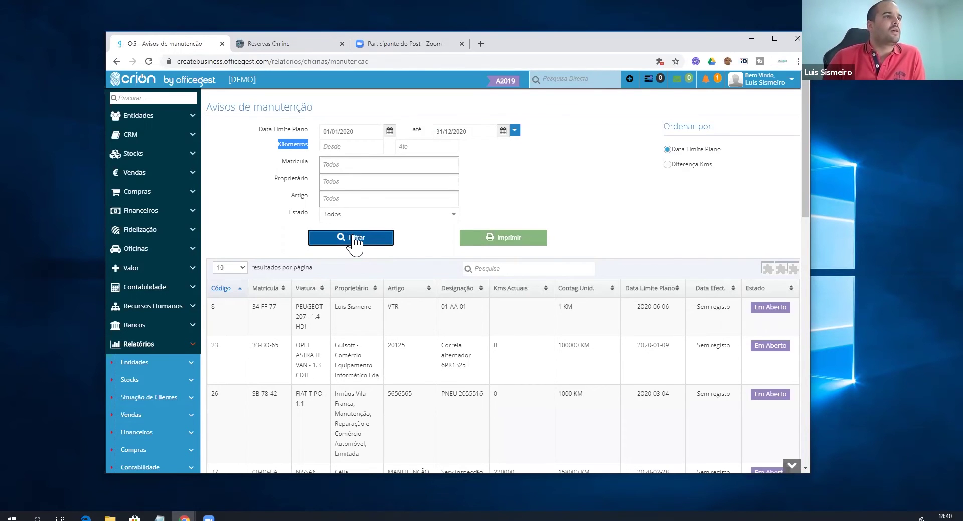
scroll(374, 263, "down", 1)
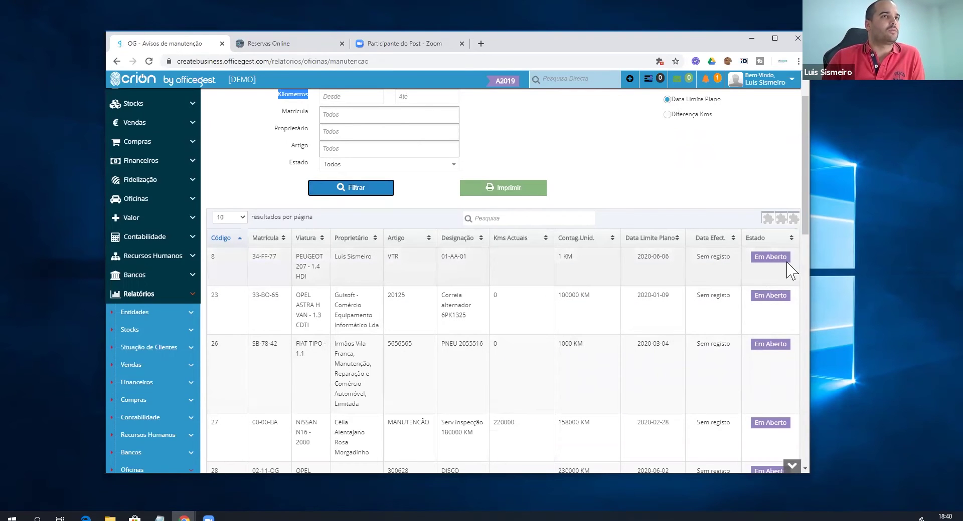
scroll(786, 275, "up", 1)
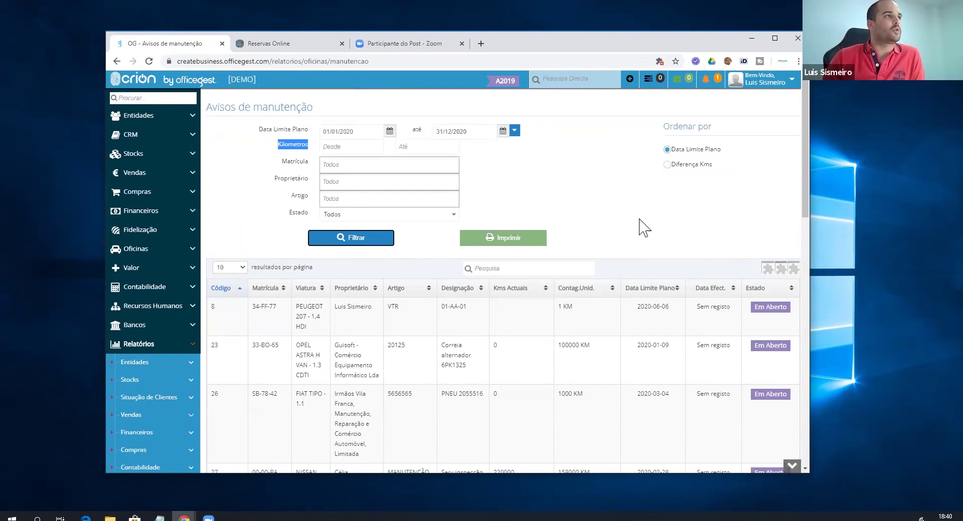
Filter the maintenance notices report by the state Cancelado.
left_click(398, 216)
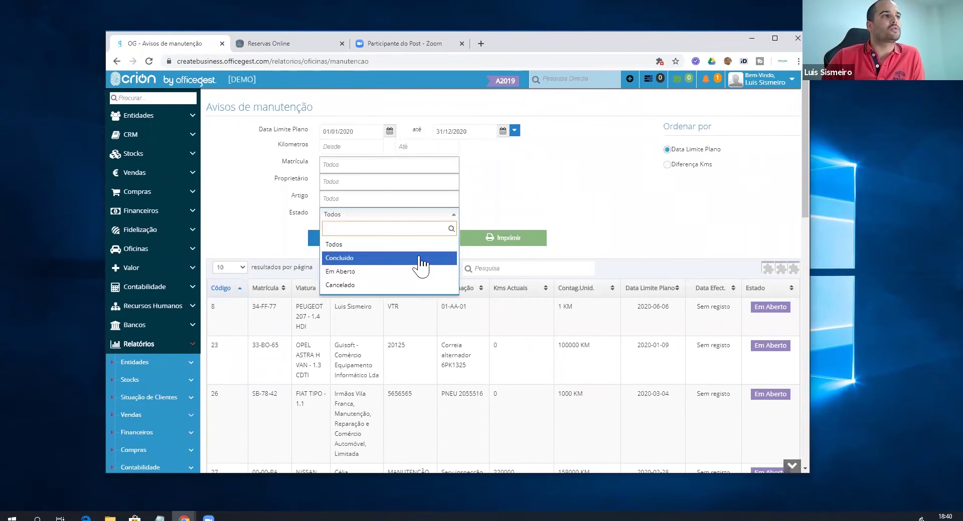
left_click(368, 286)
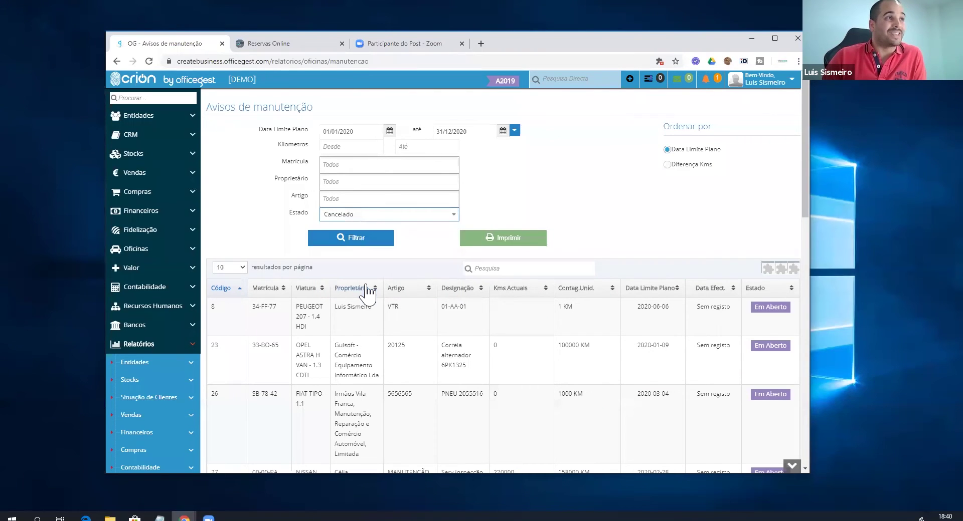
left_click(371, 242)
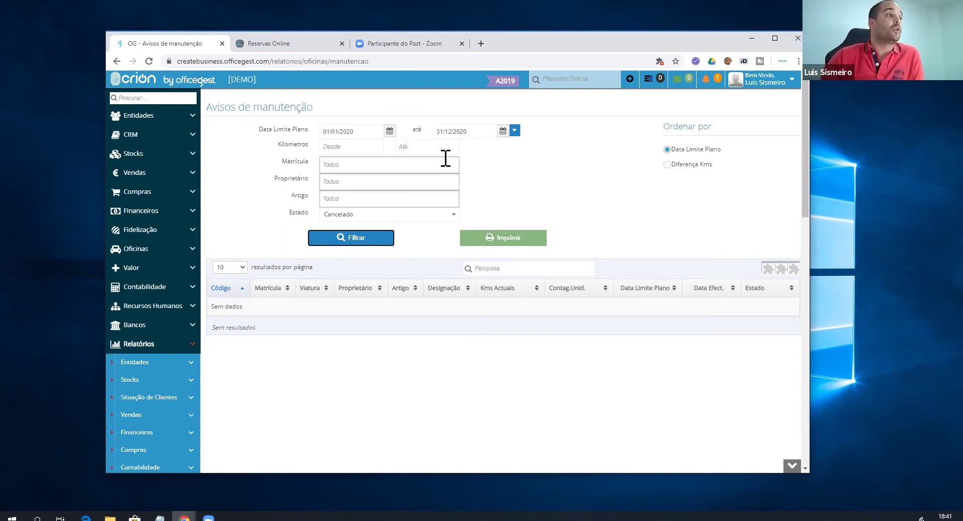
Open the workshop support file of reasons for cancelling maintenance notices (Motivos Cancelar Aviso Manutenção) and review its entries.
left_click(143, 252)
scroll(166, 300, "down", 2)
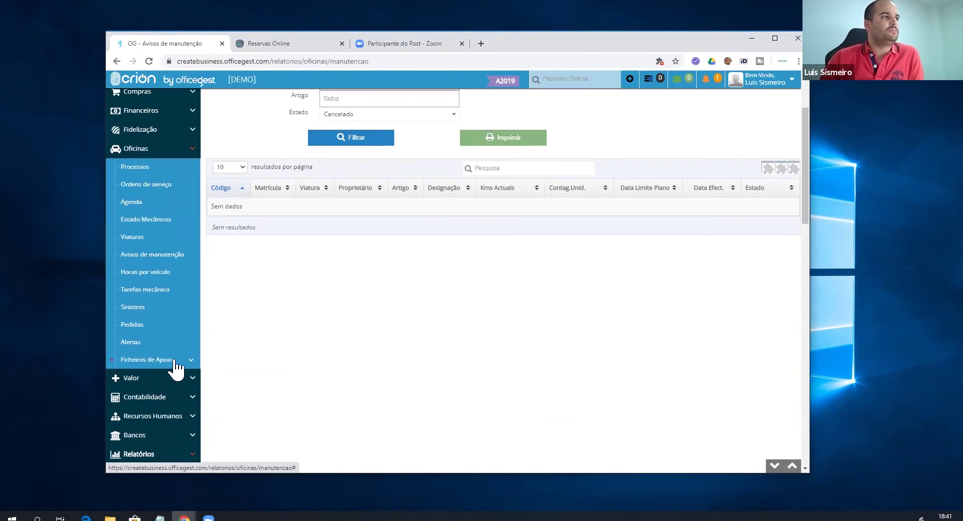
left_click(173, 361)
scroll(175, 396, "down", 2)
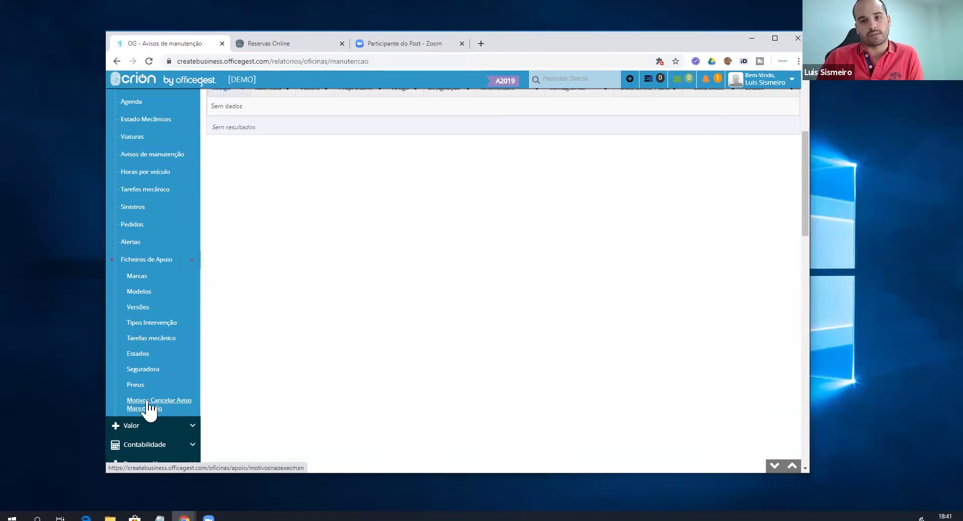
left_click(148, 406)
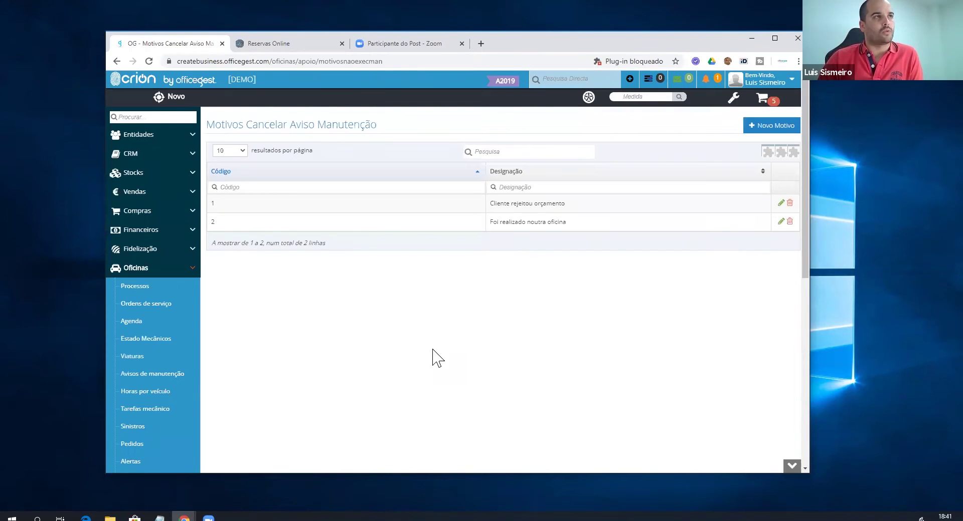
left_click_drag(490, 203, 569, 216)
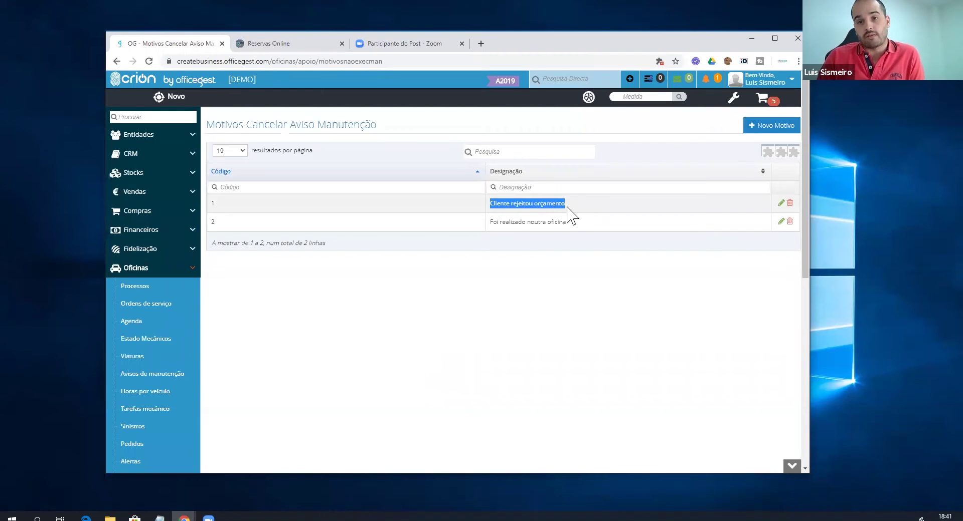
left_click_drag(502, 222, 533, 229)
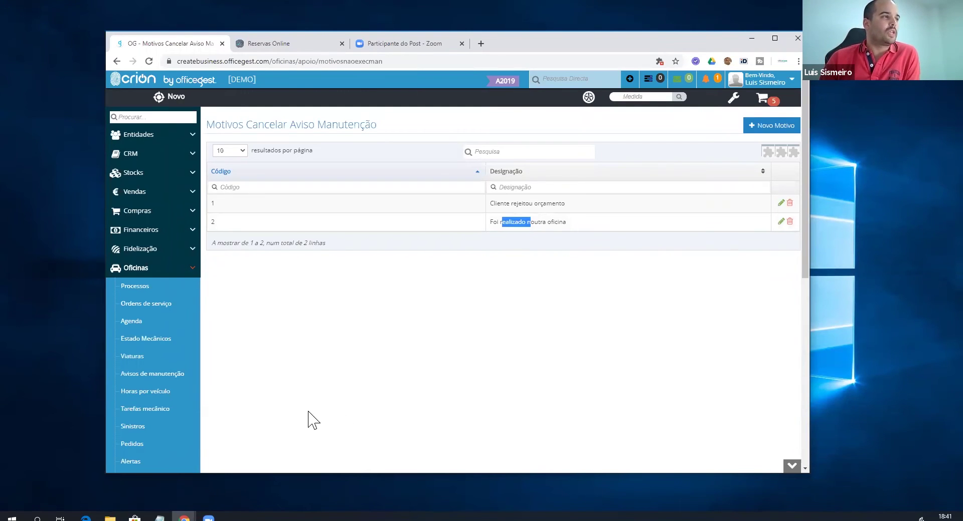
Open maintenance notice 8 from the notices list and change its state to Cancelado with the reason Cliente rejeitou orçamento.
left_click(179, 374)
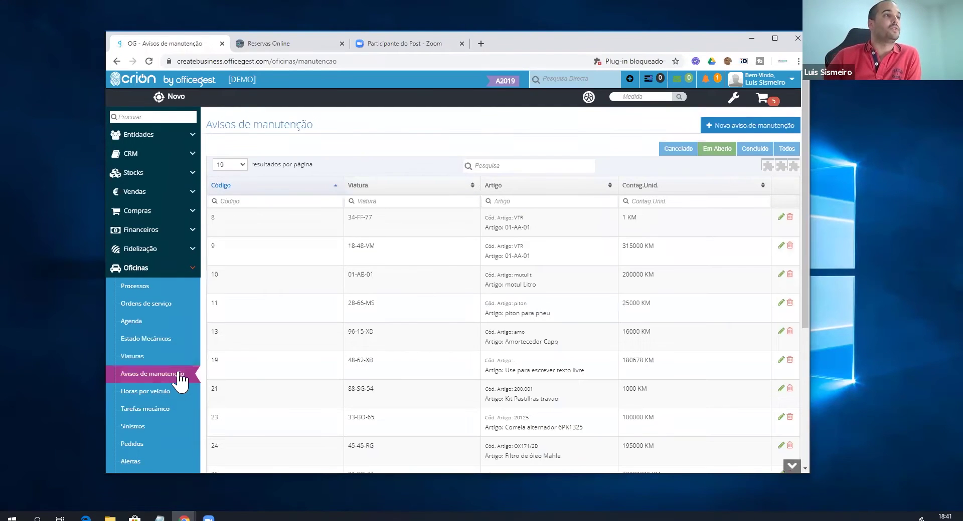
left_click(780, 219)
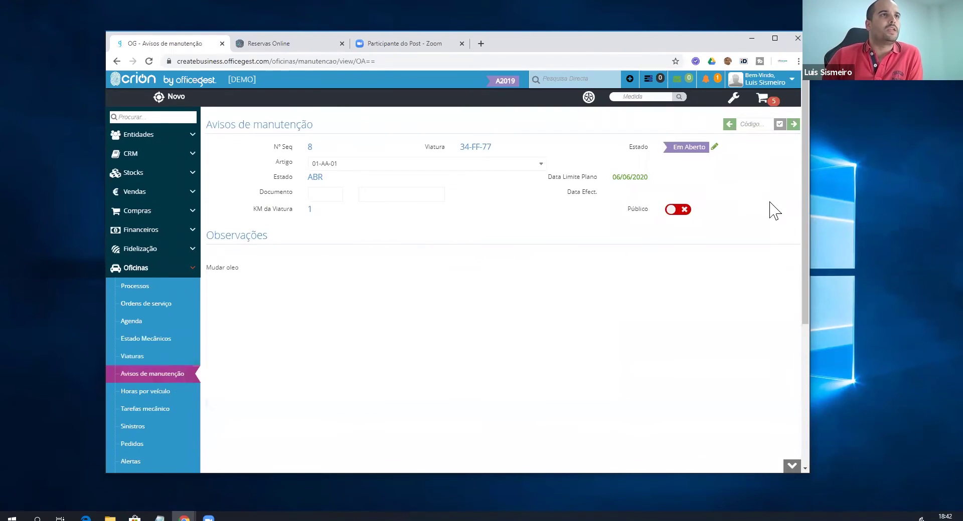
left_click(715, 148)
left_click(471, 152)
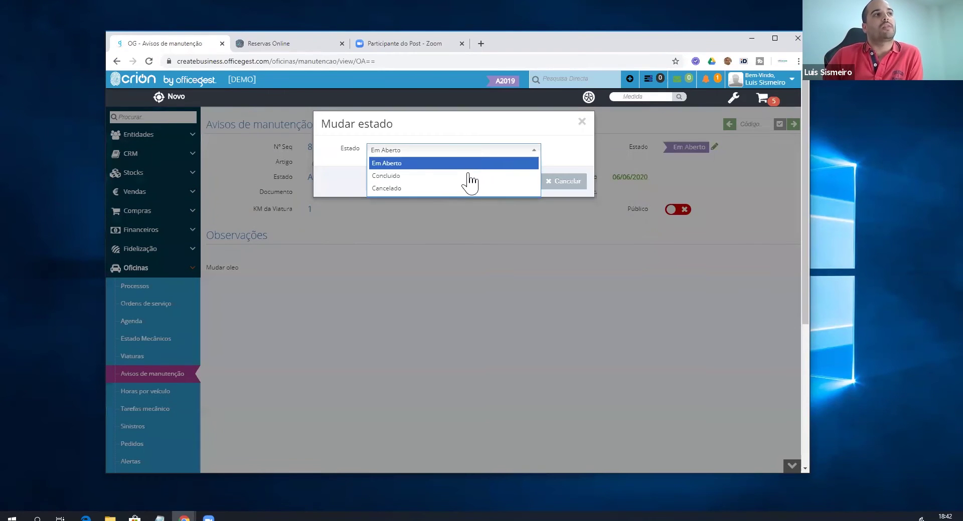
left_click(434, 188)
left_click(408, 168)
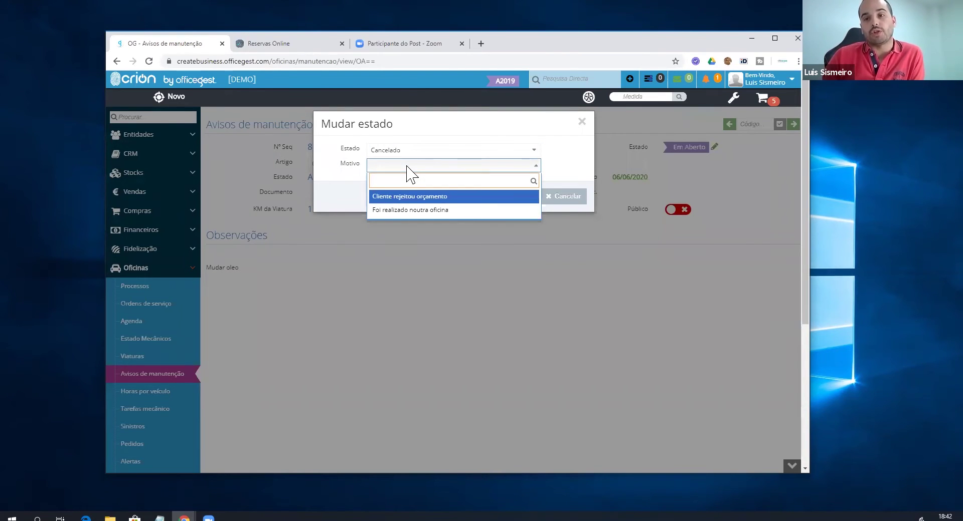
left_click(426, 196)
left_click(515, 199)
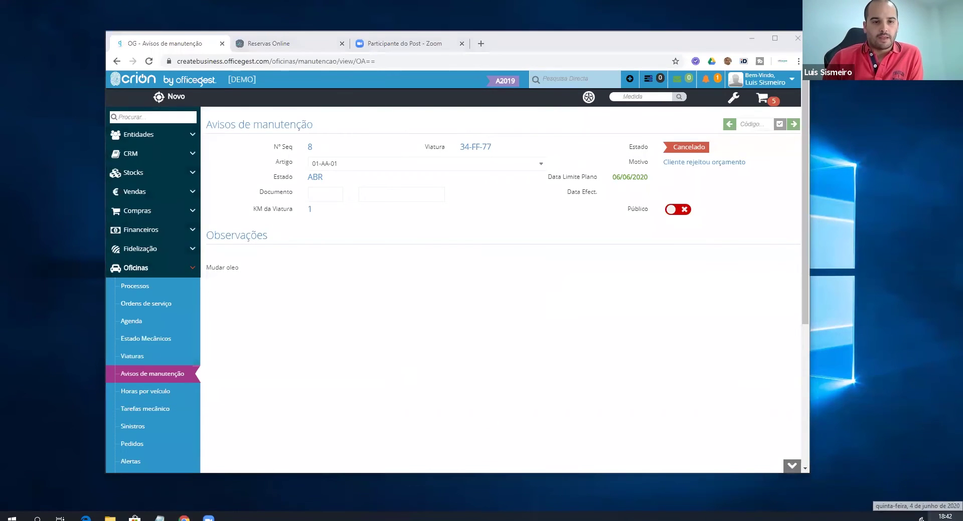
left_click(945, 517)
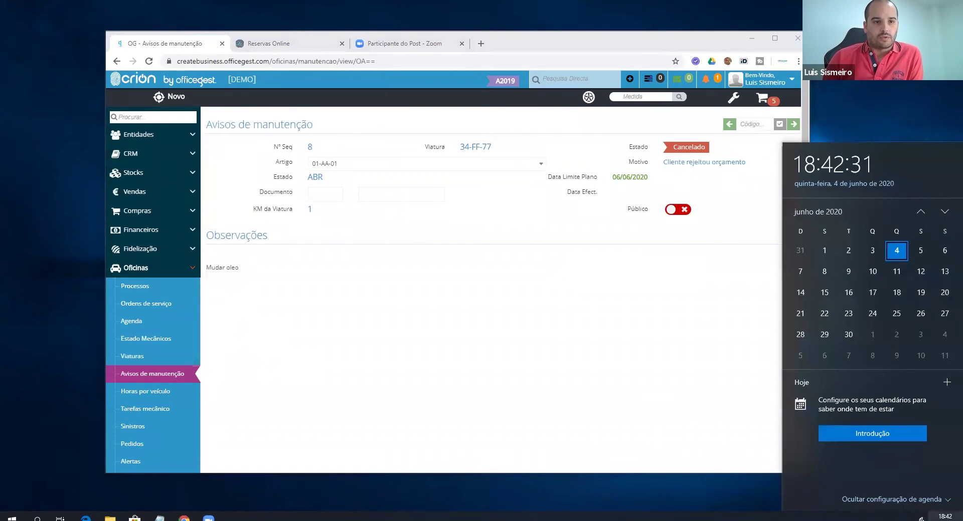
left_click(945, 517)
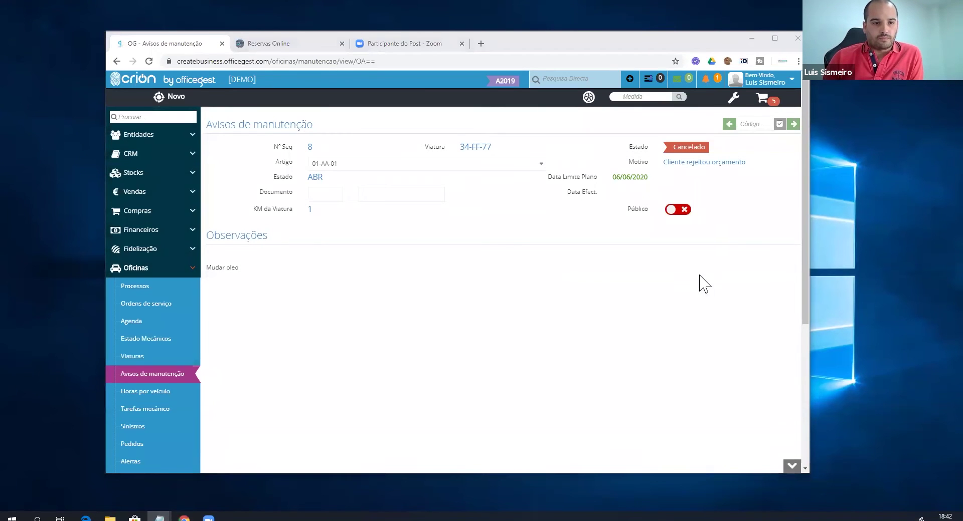
left_click(641, 330)
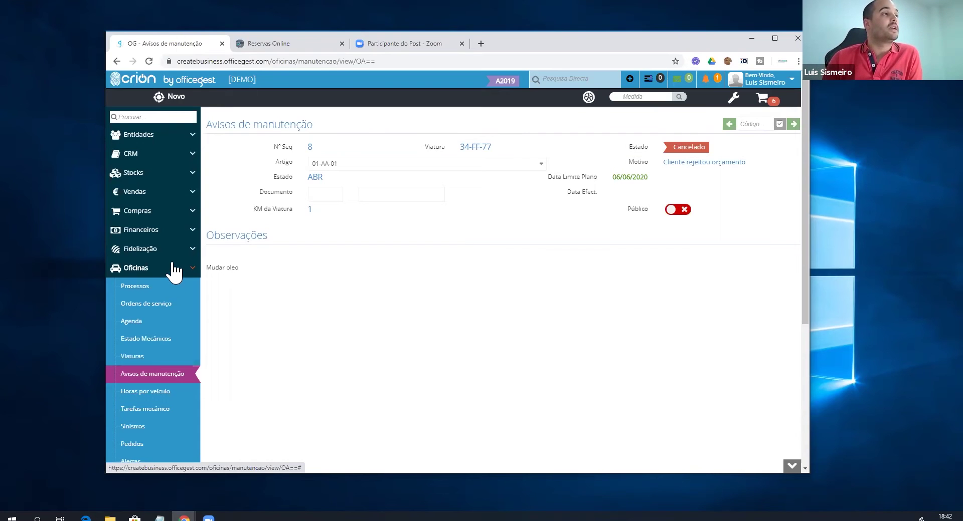
In the daily automatic e-mail reports, set the customer notification for open maintenance notices (Avisos de Manutenção abertos) to 30 days before.
left_click(173, 270)
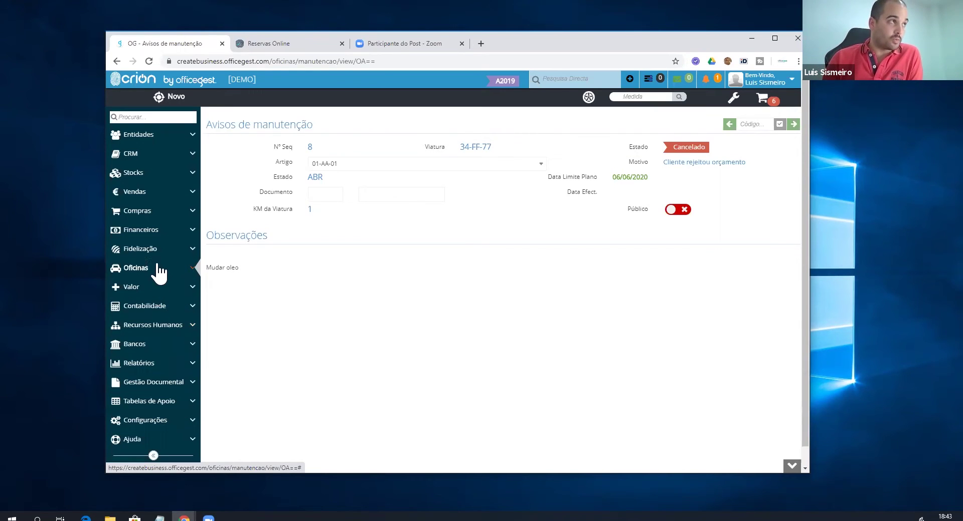
left_click(169, 363)
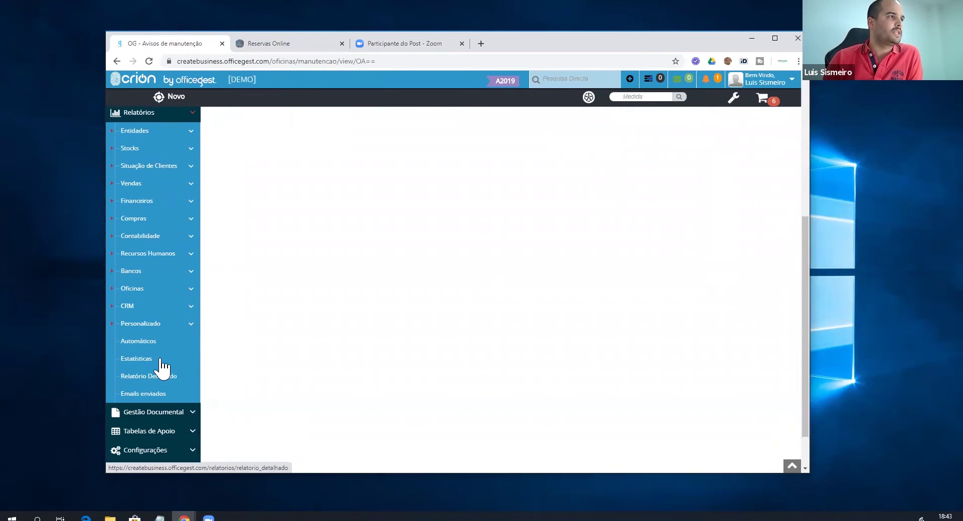
left_click(155, 345)
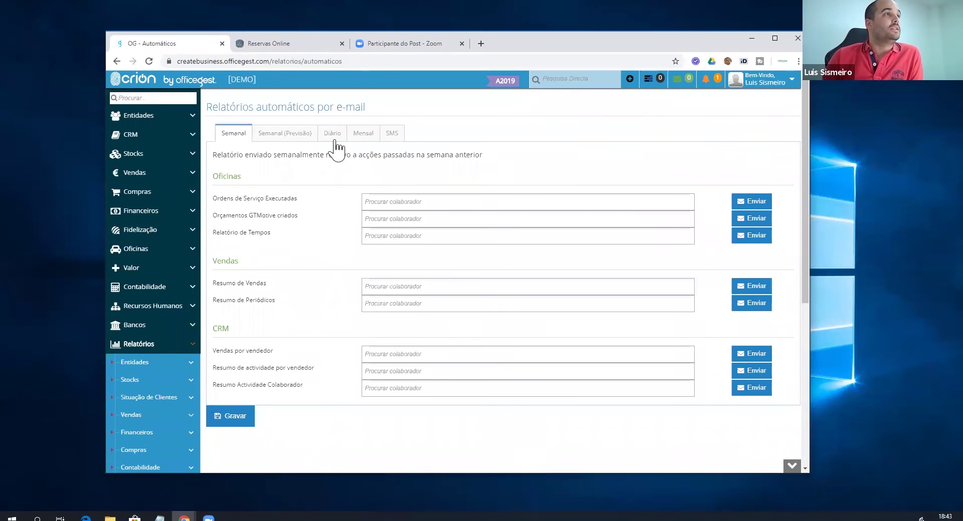
left_click(334, 138)
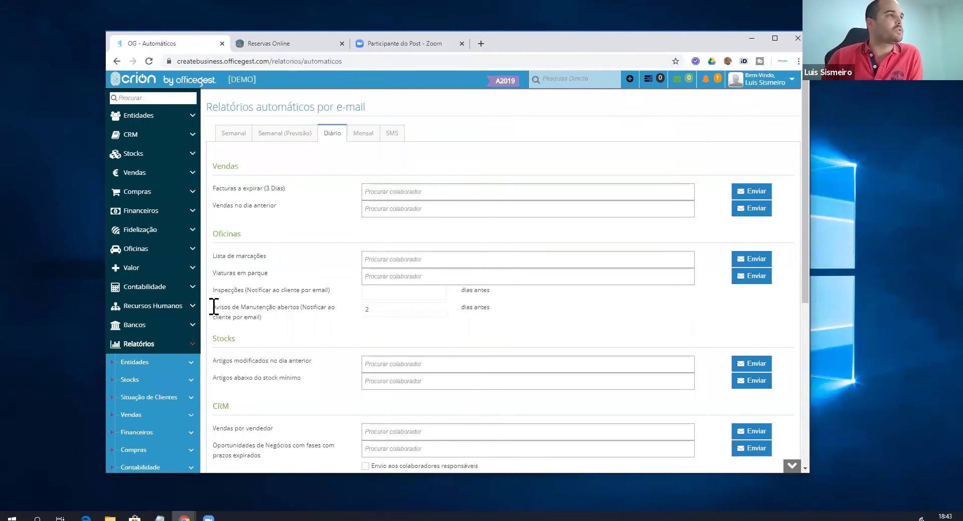
left_click_drag(213, 307, 359, 322)
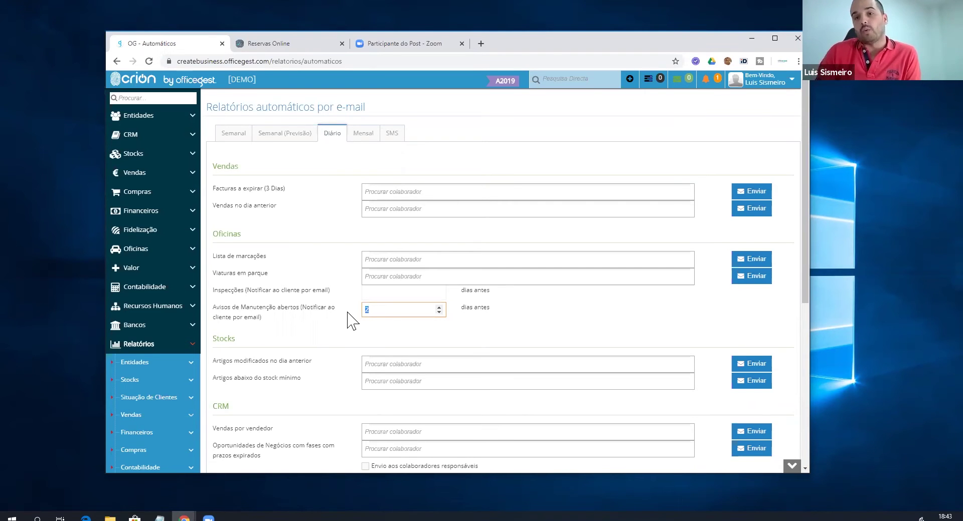
type("3")
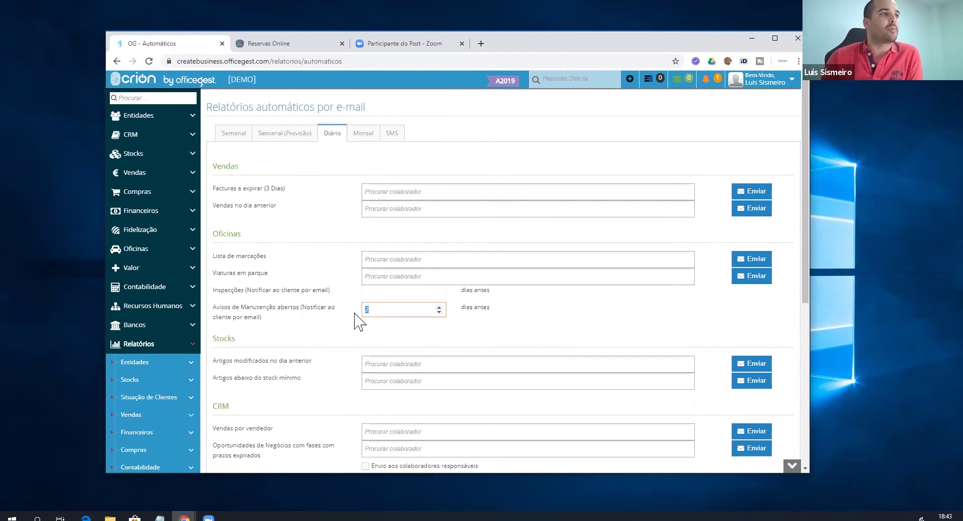
type("0")
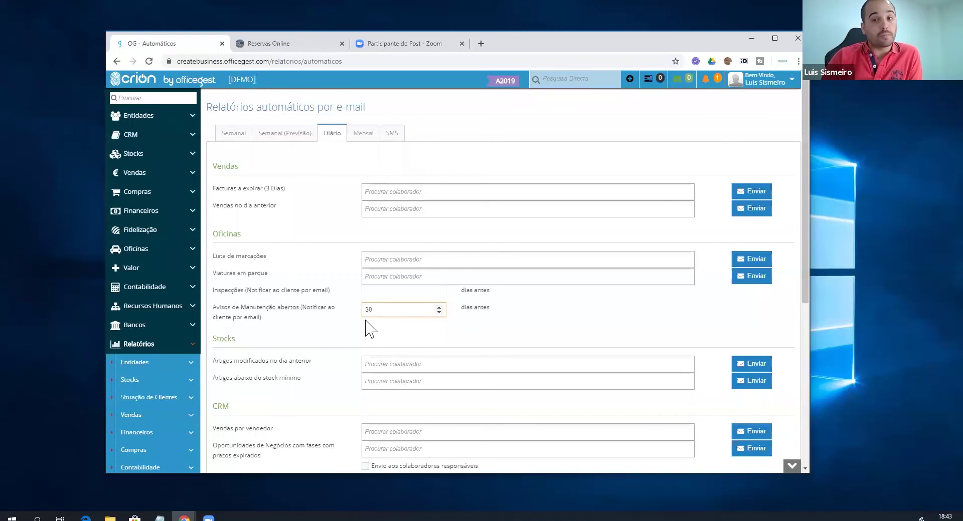
Review the weekly forecast e-mail reports, checking the workshop recipients for Avisos de Manutenção abertos.
left_click(284, 138)
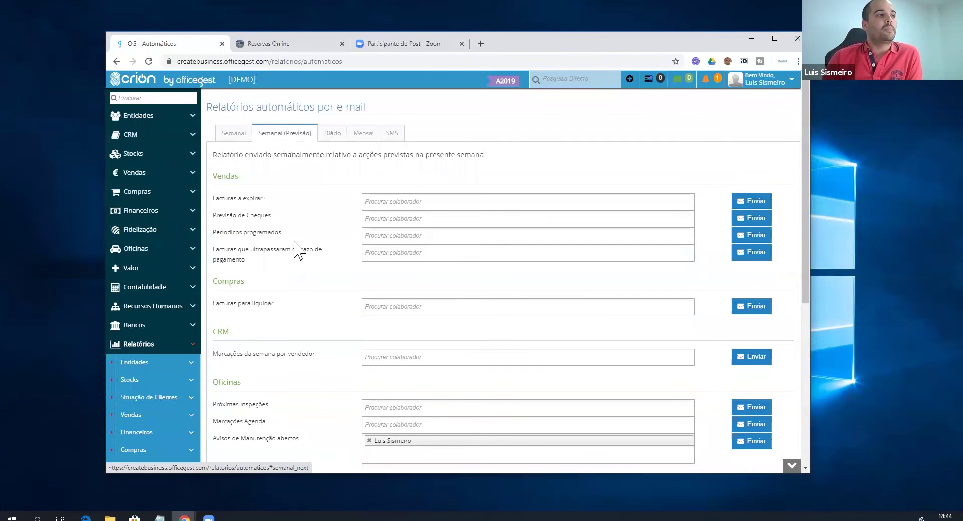
scroll(286, 359, "down", 1)
left_click_drag(237, 387, 300, 388)
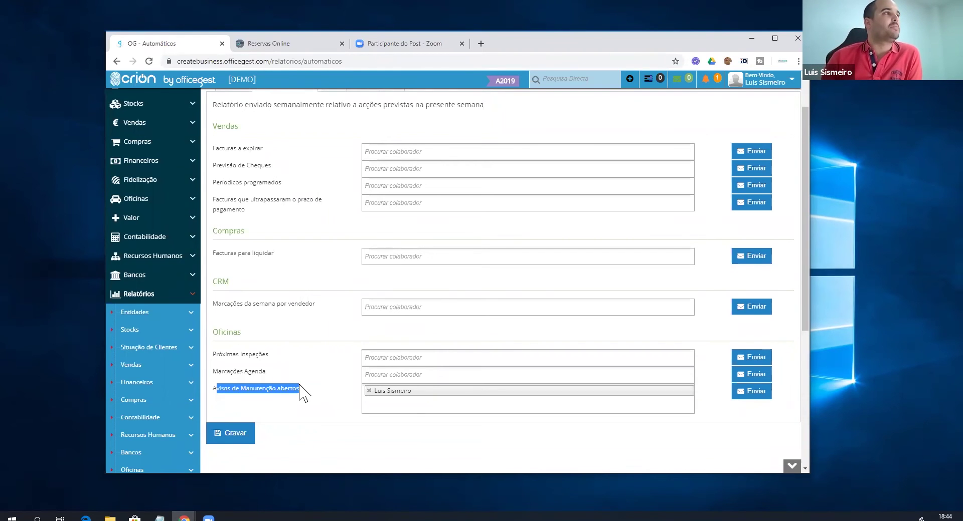
left_click(184, 298)
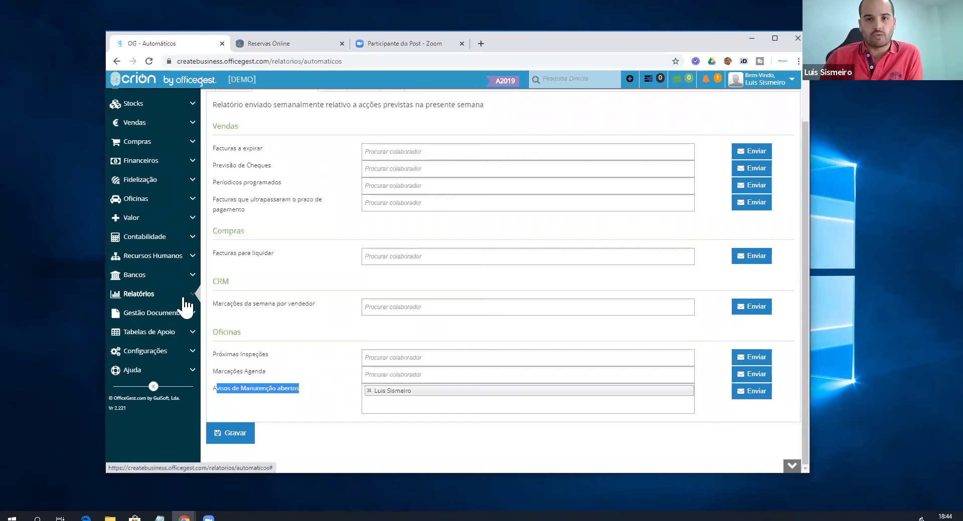
left_click(183, 200)
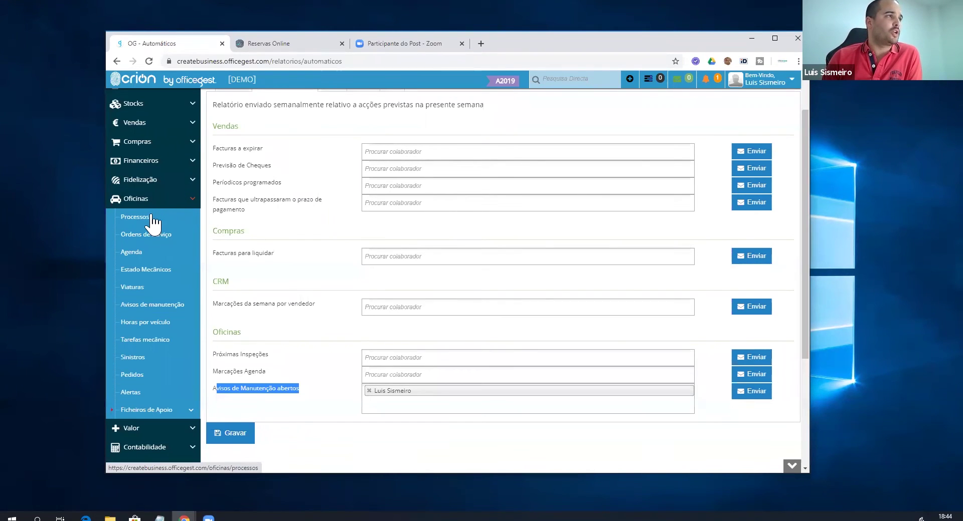
left_click(152, 217)
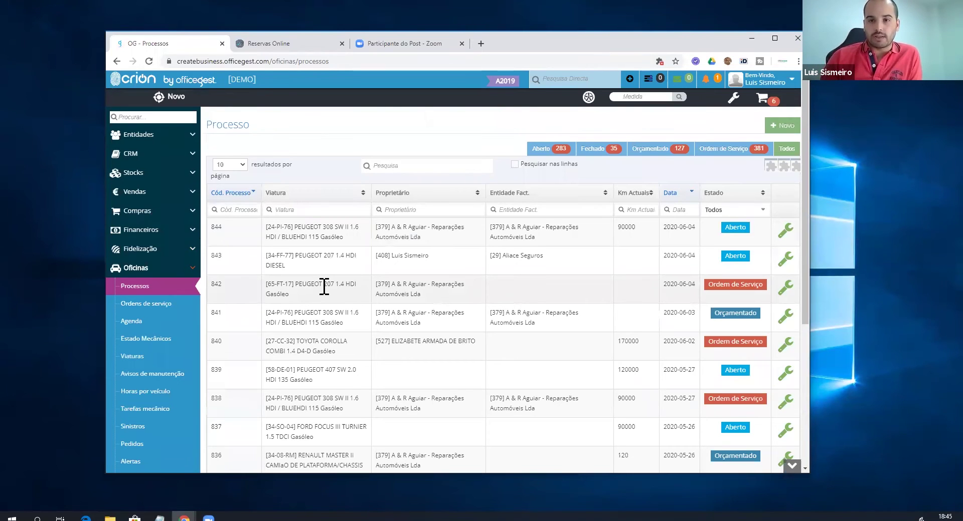
left_click(787, 126)
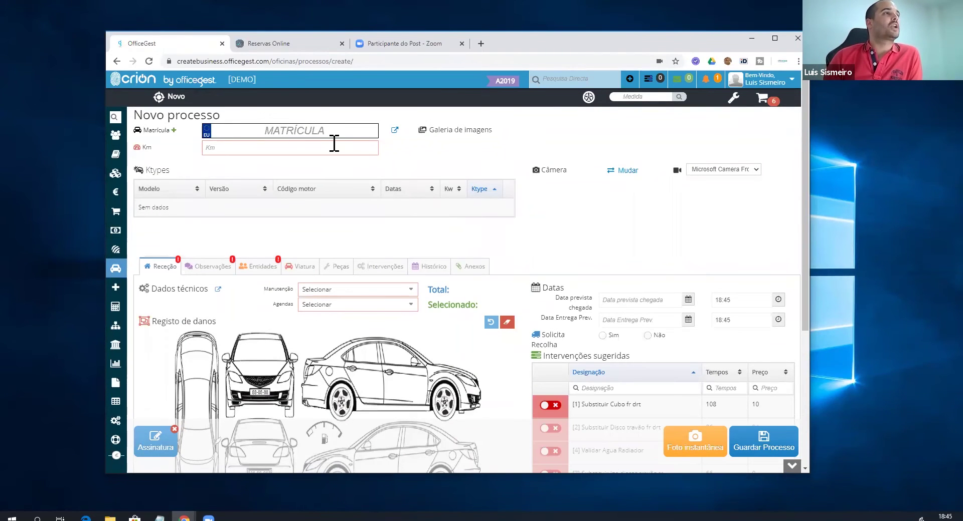
left_click(328, 135)
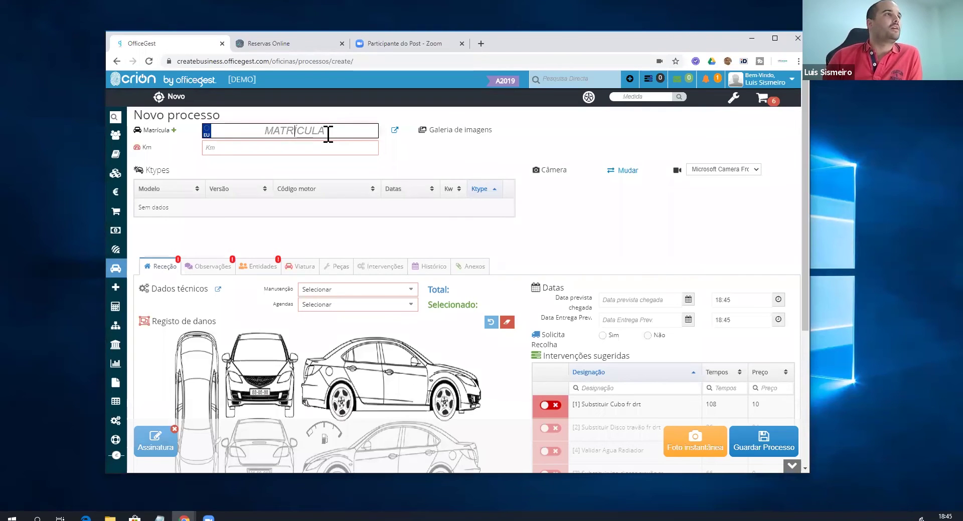
type("24")
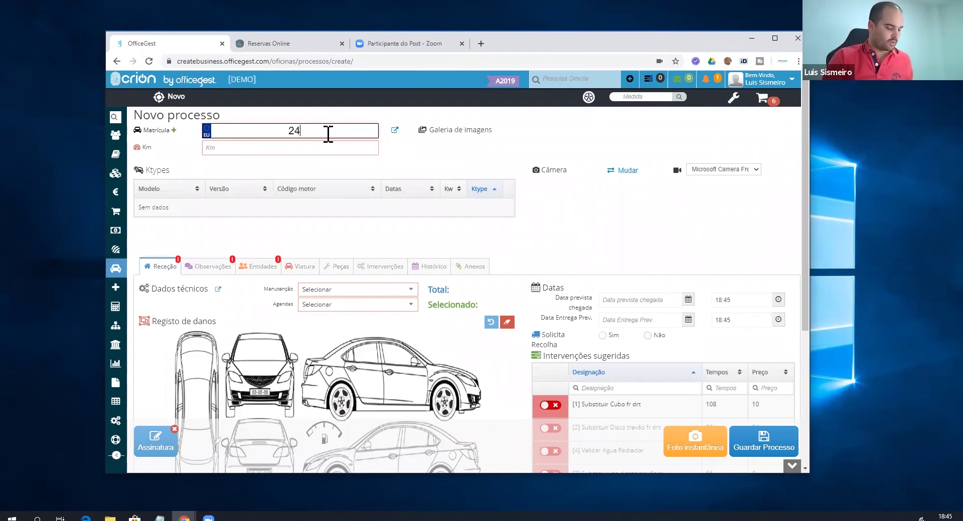
type("-PI")
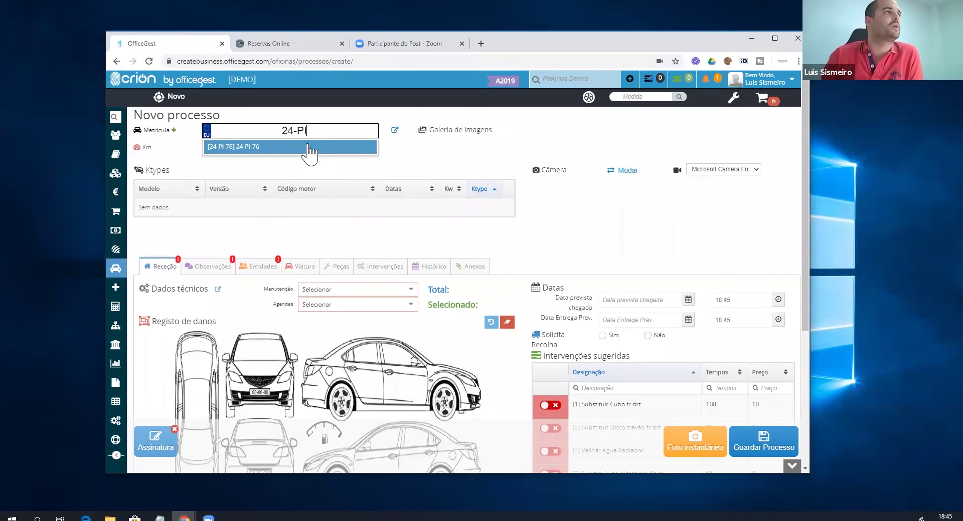
left_click(307, 146)
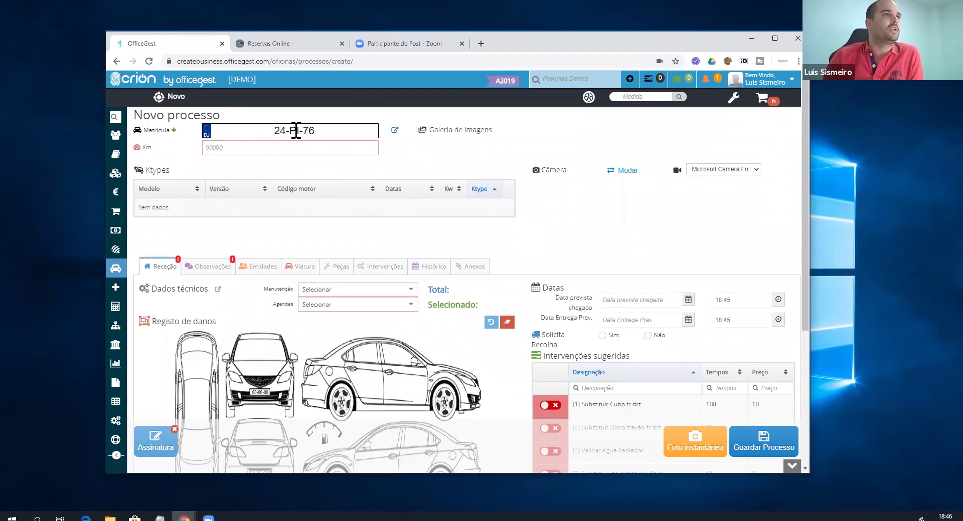
left_click(273, 154)
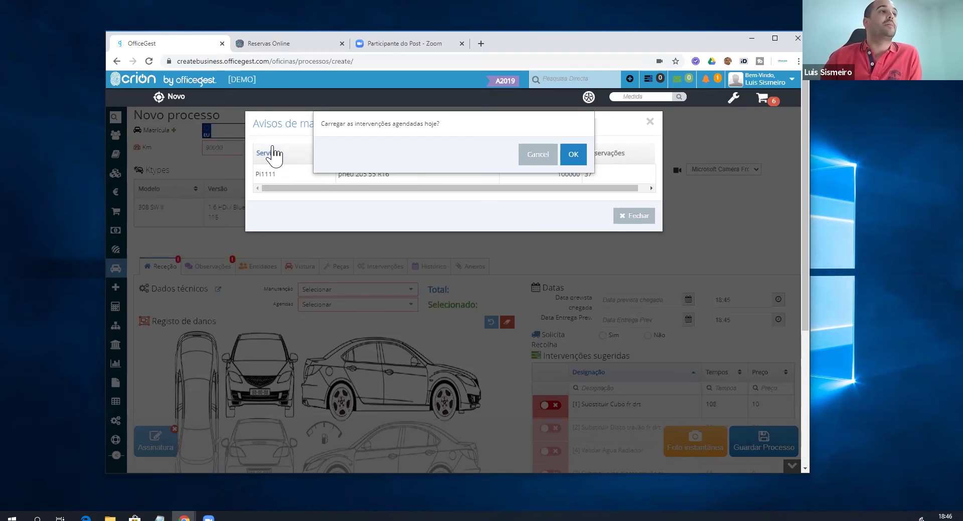
Decline loading today's scheduled interventions, then review the vehicle's open tyre maintenance notice and close the notices dialog.
left_click_drag(366, 124, 435, 134)
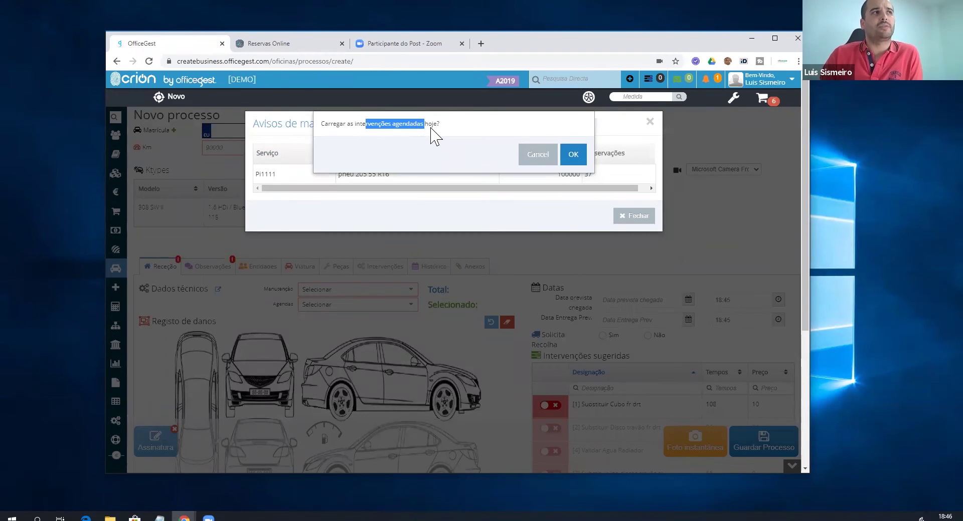
left_click(533, 154)
left_click_drag(336, 175, 389, 176)
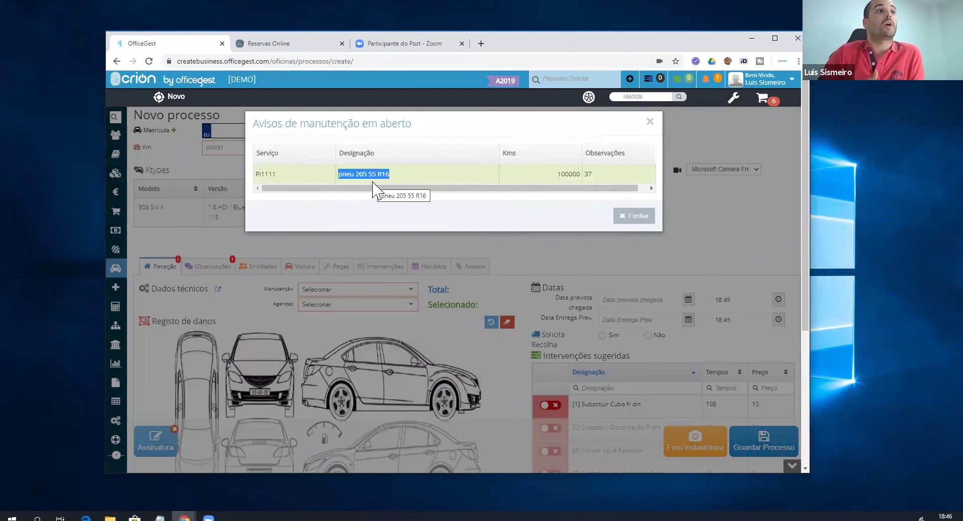
double_click(575, 176)
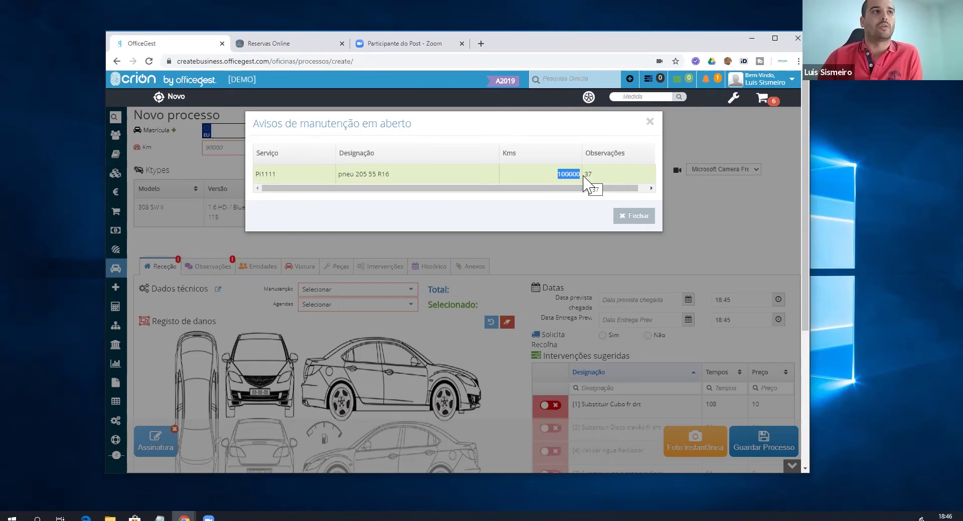
left_click(634, 216)
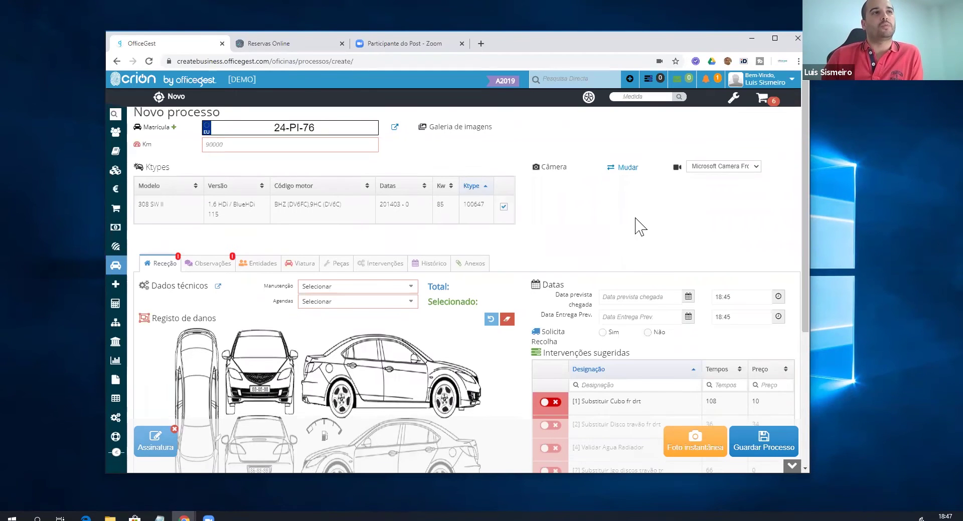
Choose the maintenance plan (Finlândia, Noruega, Suécia), Condições extremas, with the 90.000 km/72 meses schedule for the process.
scroll(637, 226, "down", 1)
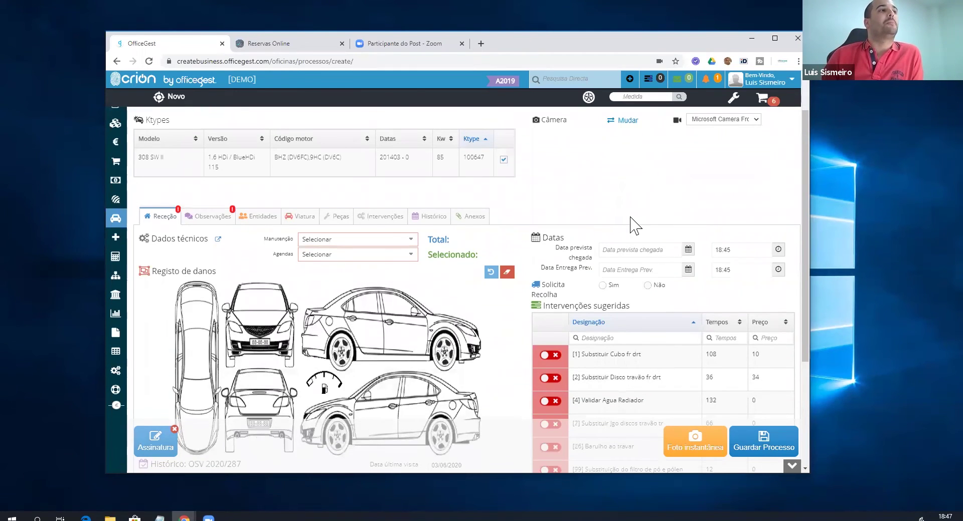
scroll(634, 226, "up", 1)
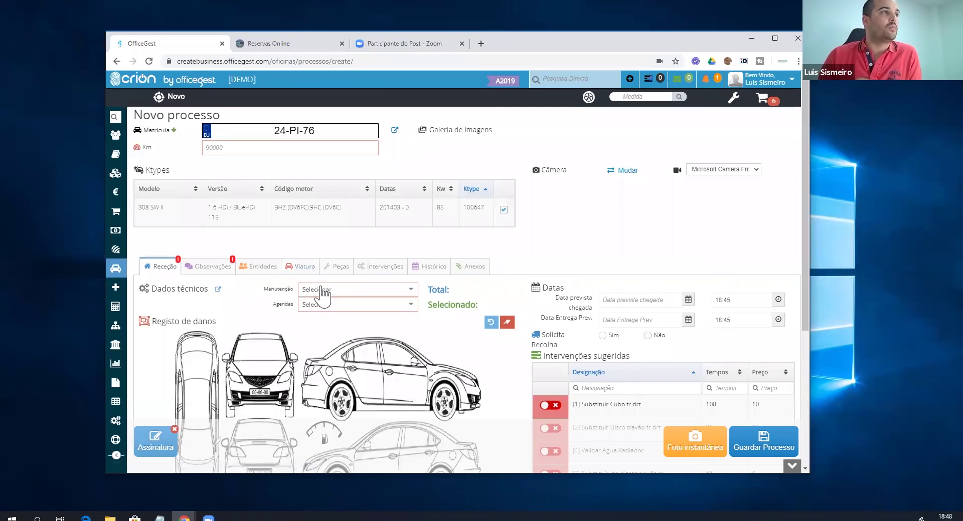
left_click(323, 292)
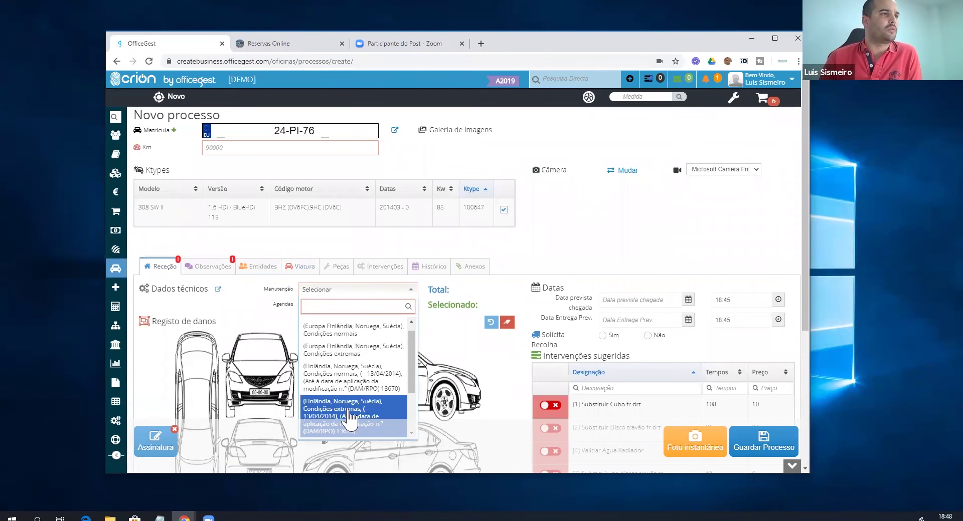
left_click(353, 420)
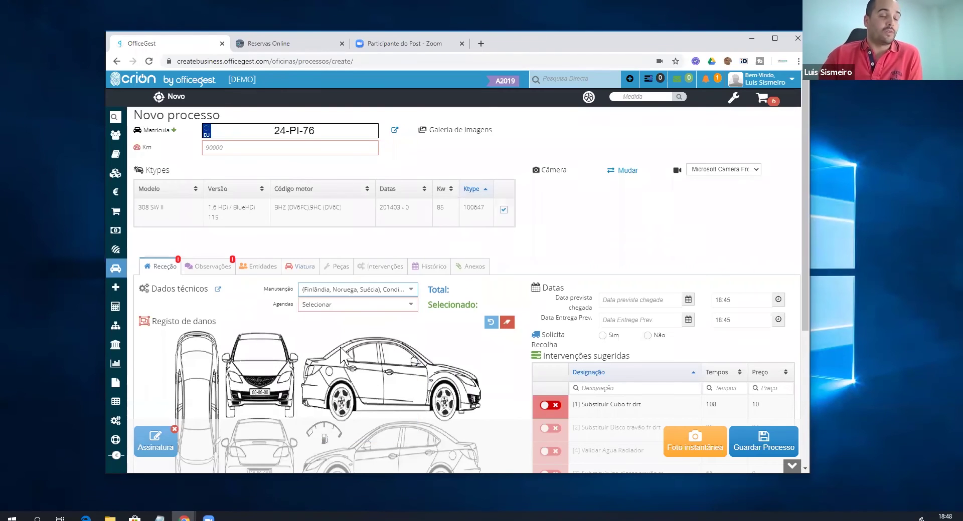
left_click(346, 307)
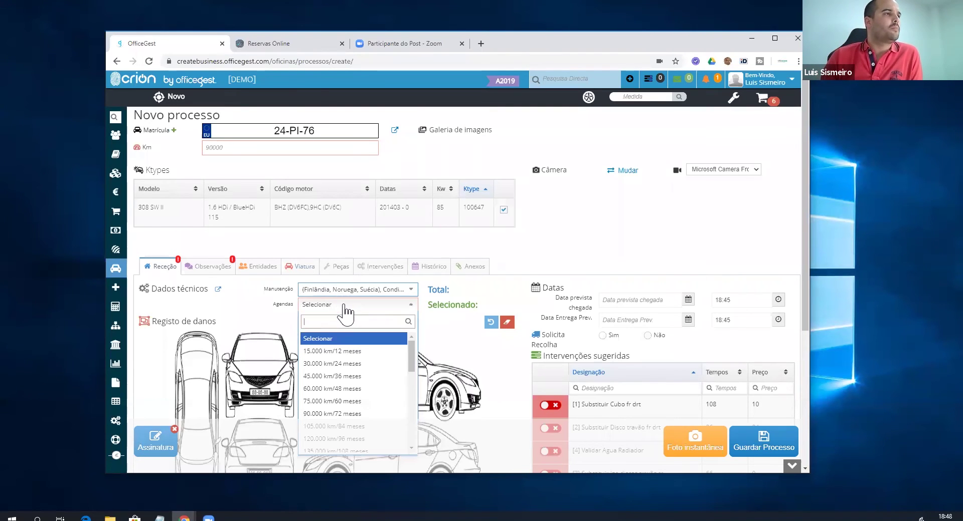
left_click(346, 416)
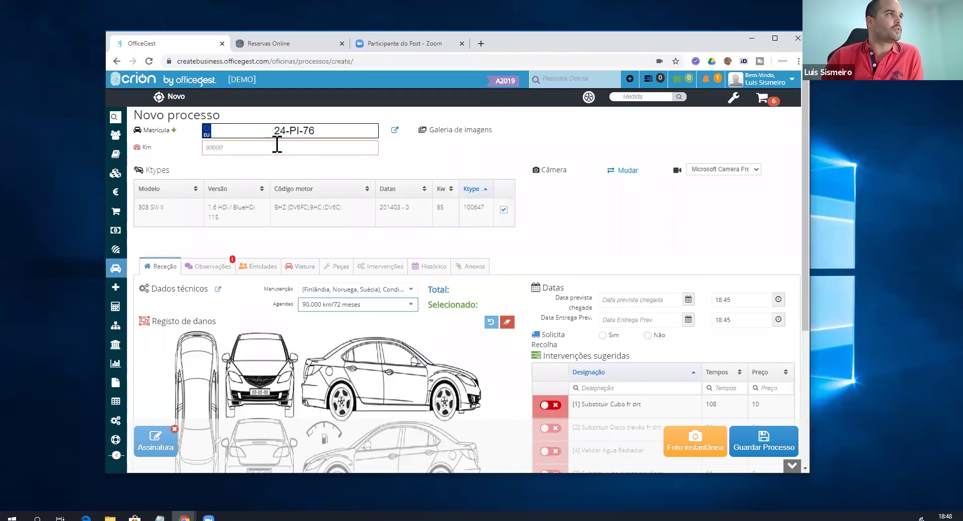
Enter 90000 as the vehicle's current kilometres in the new process.
left_click(240, 150)
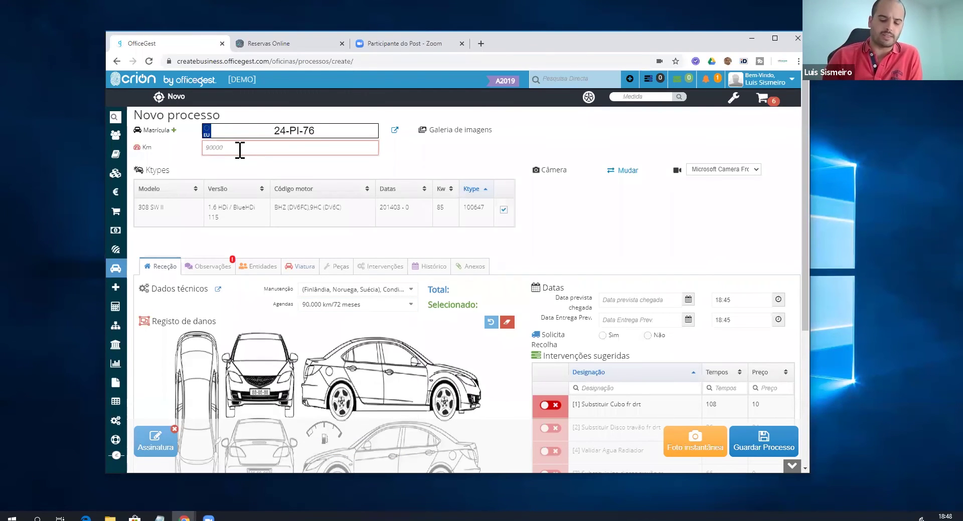
type("90000")
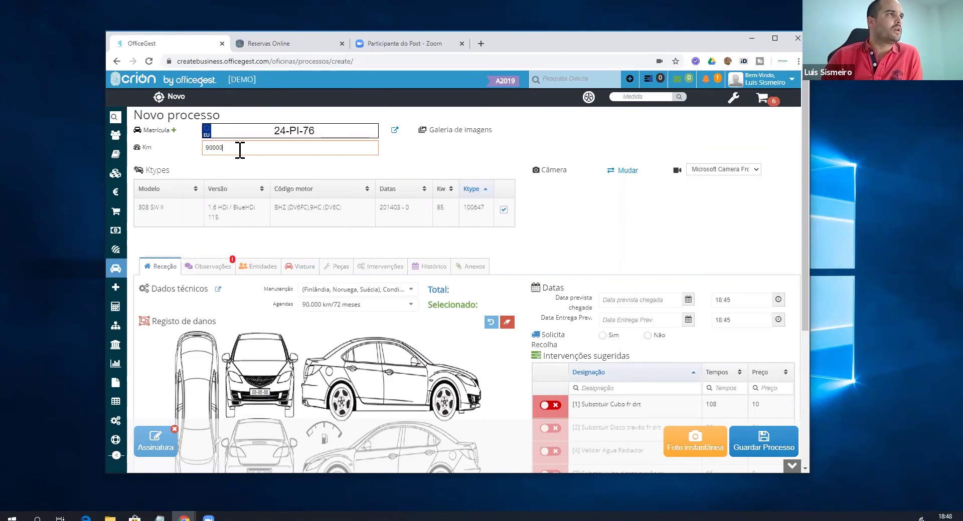
left_click(236, 157)
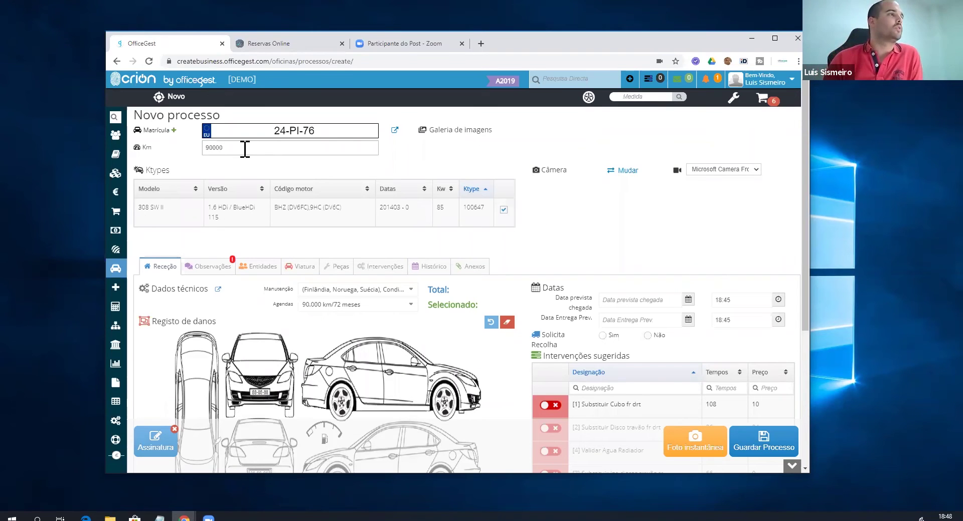
On the damage record drawing, mark the fuel level slightly below half and a damage spot on the front door of the lower side view.
scroll(282, 193, "down", 1)
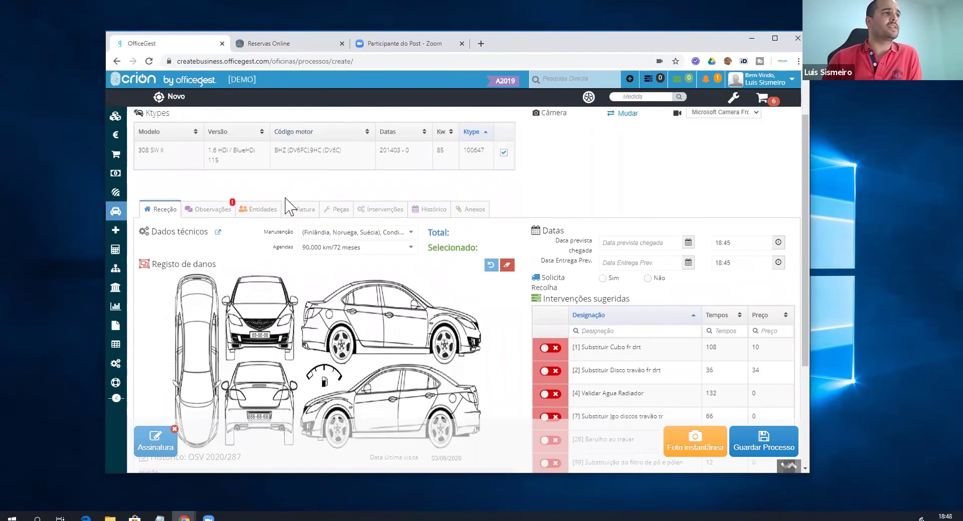
scroll(289, 210, "down", 1)
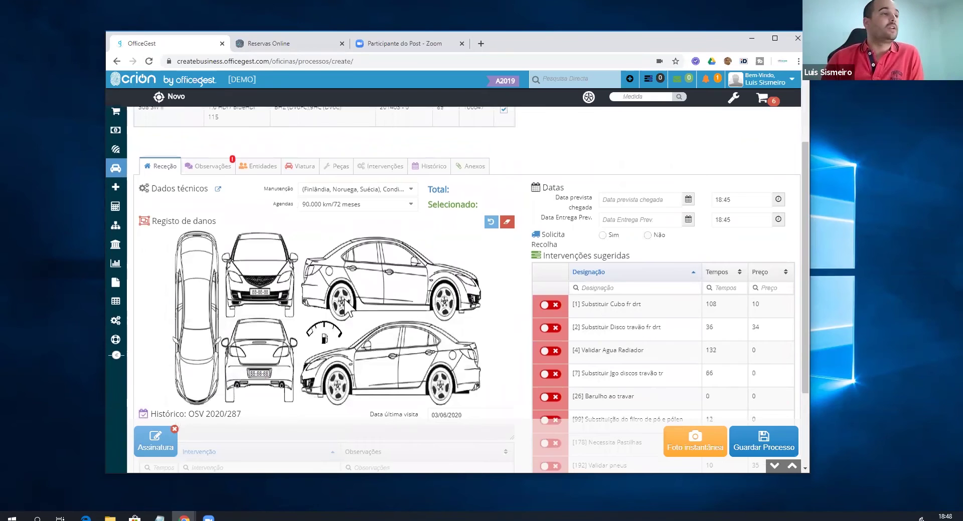
left_click(317, 324)
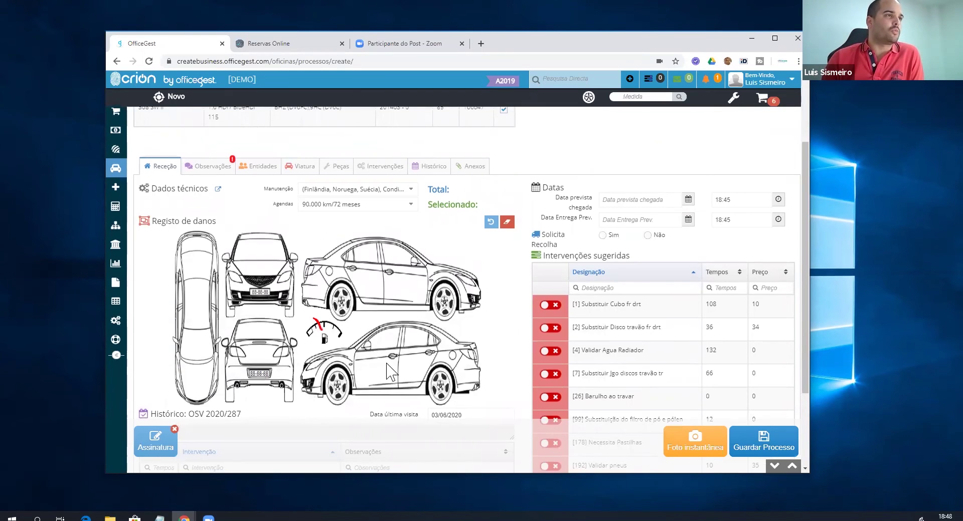
mouse_move(374, 369)
left_mouse_down()
mouse_move(380, 379)
mouse_move(389, 370)
mouse_move(378, 376)
left_mouse_up()
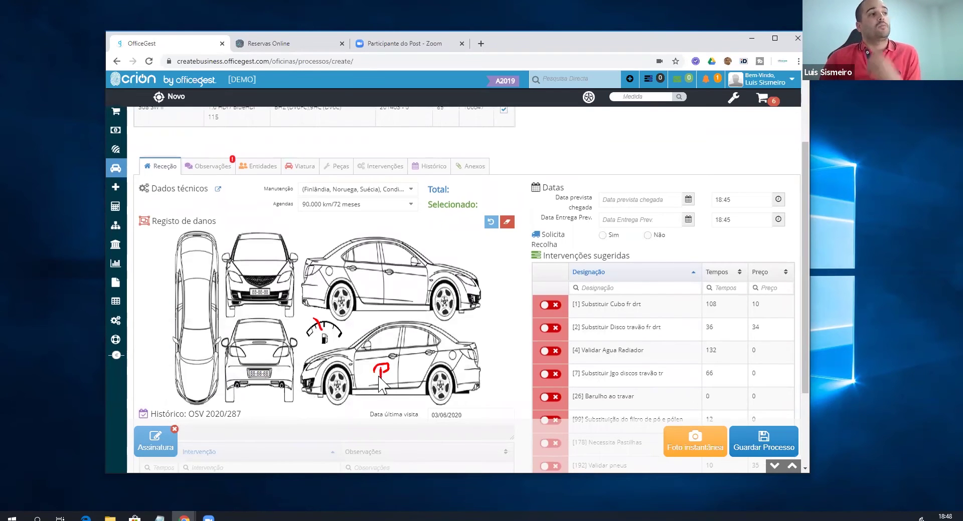
scroll(379, 377, "down", 2)
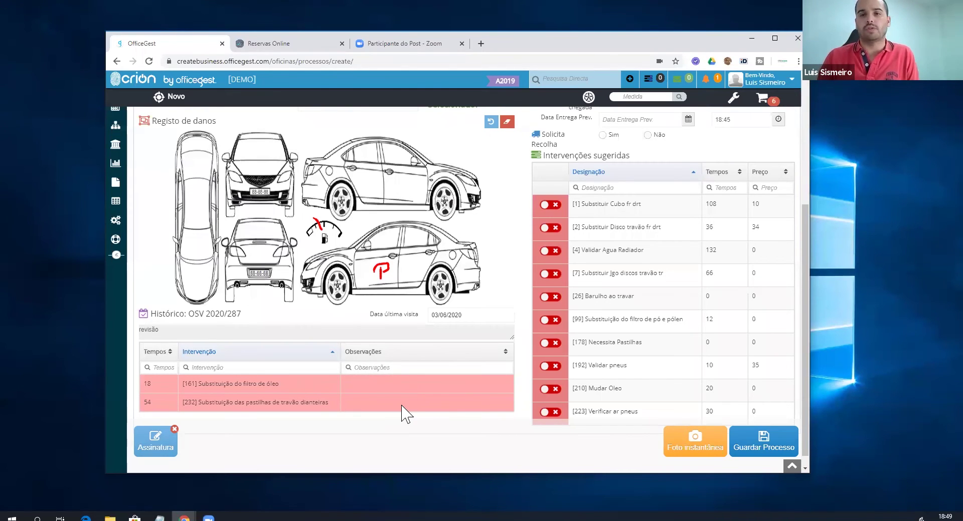
scroll(406, 413, "up", 2)
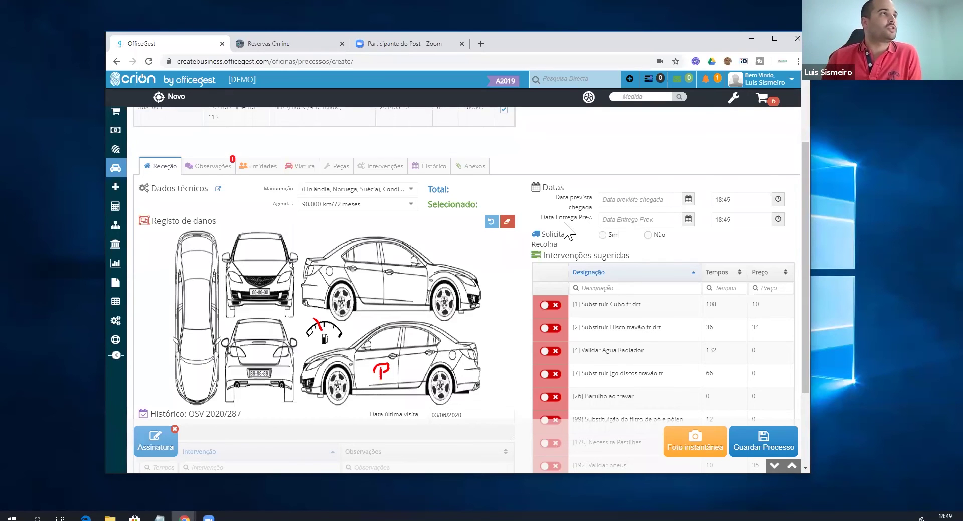
left_click(286, 45)
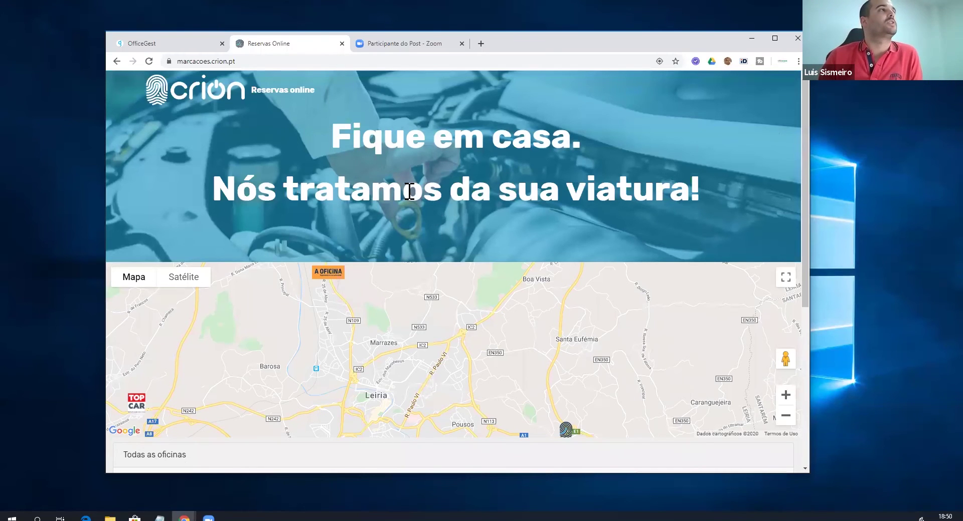
left_click(257, 63)
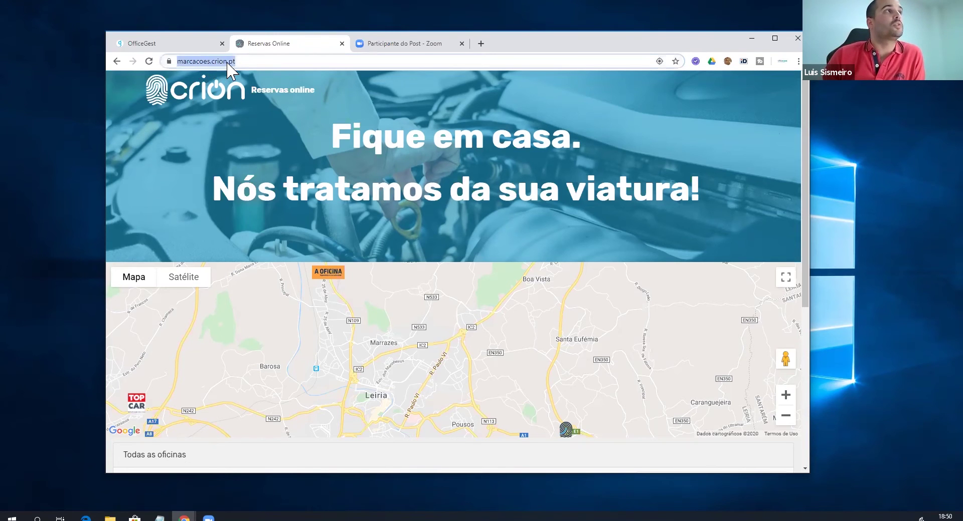
left_click(245, 63)
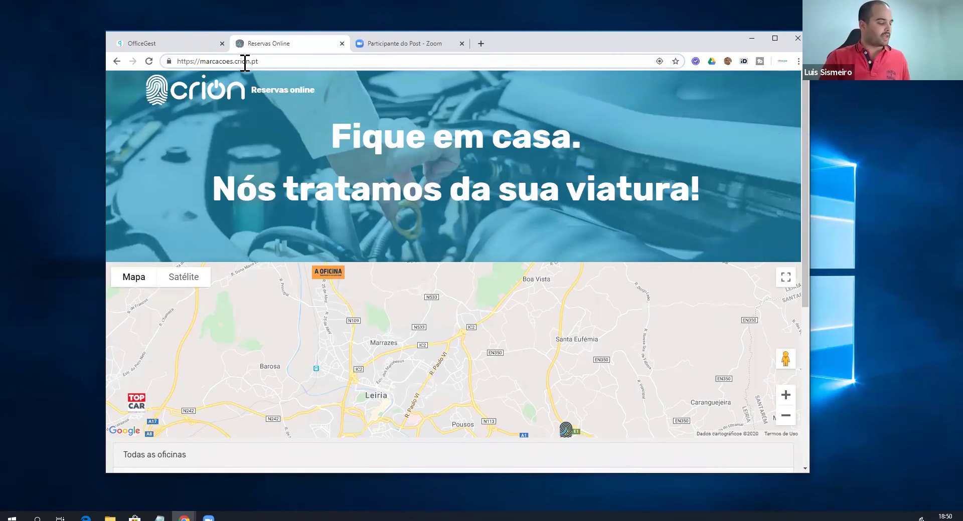
type("/w/")
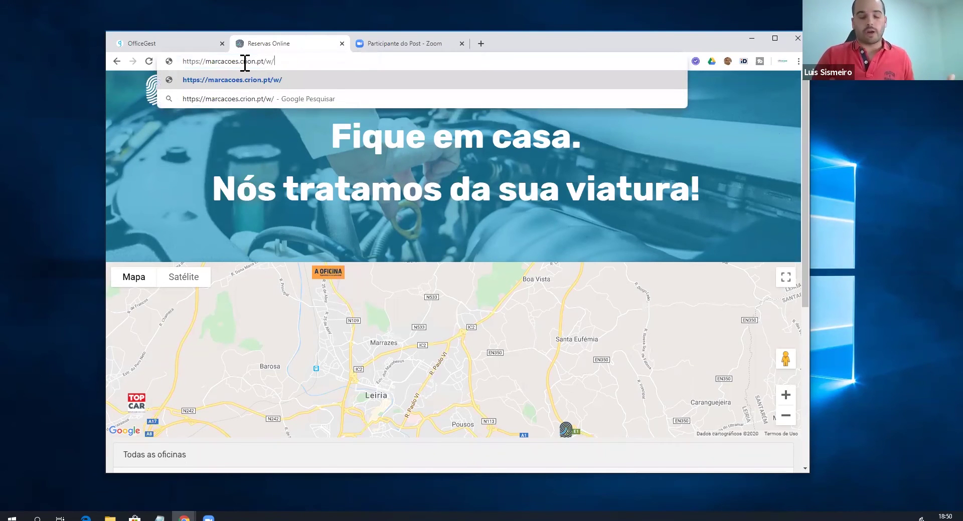
type("11auto")
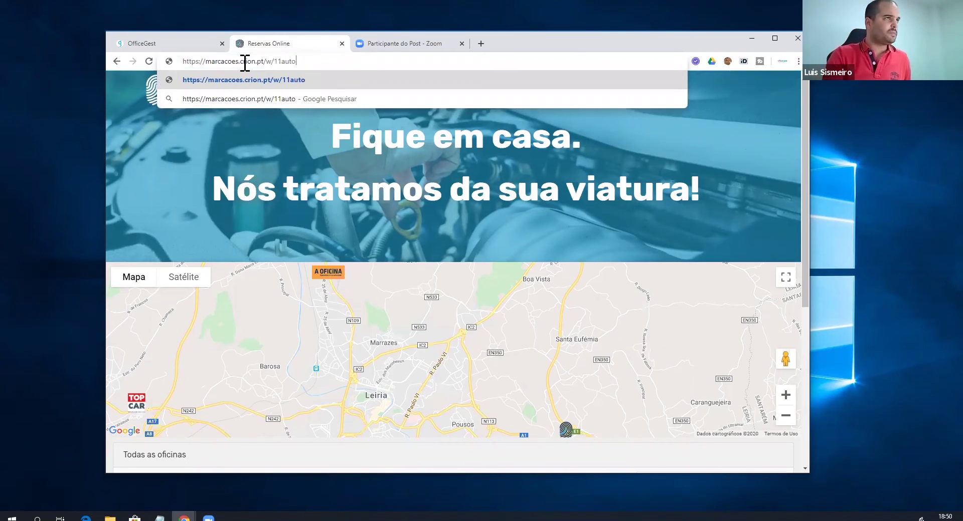
key("Return")
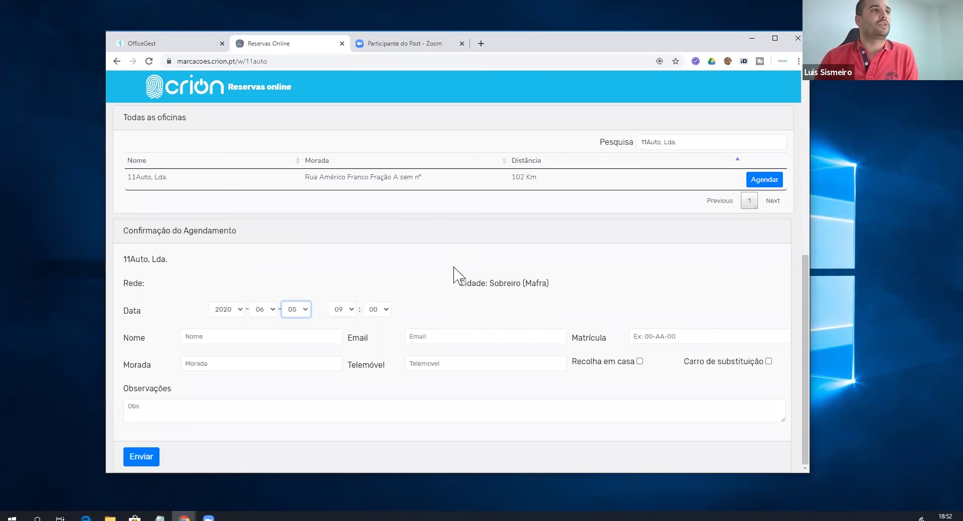
scroll(426, 274, "up", 4)
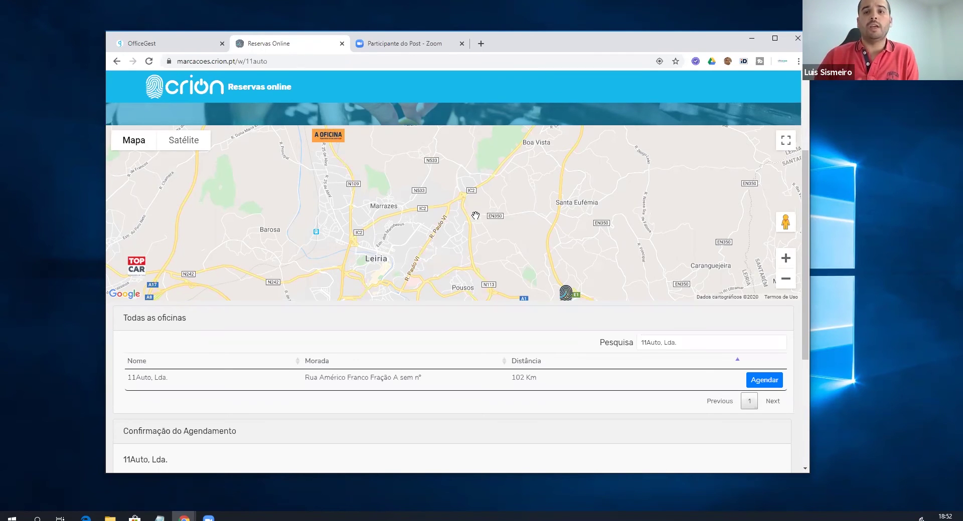
Return to the new process in OfficeGest and set Solicita Recolha to Sim to request collection of the vehicle.
left_click(197, 50)
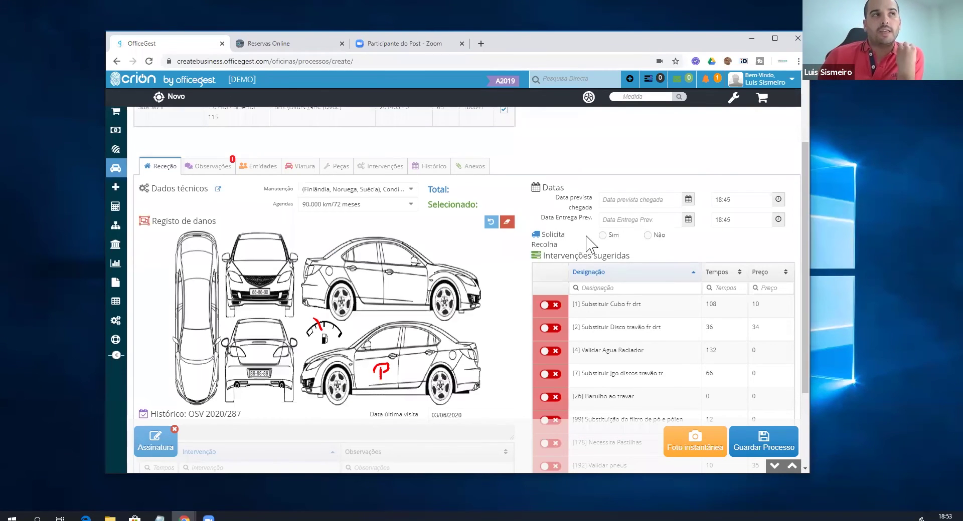
left_click(604, 238)
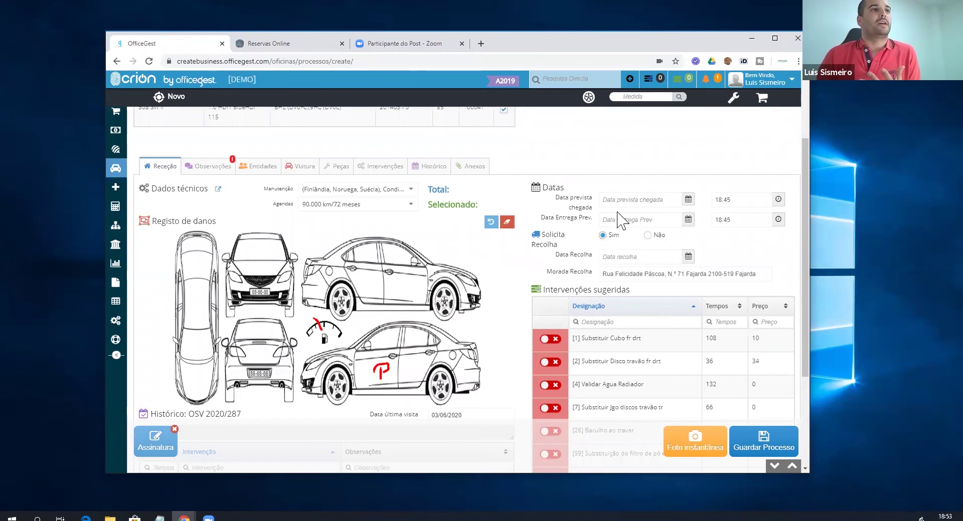
left_click(610, 275)
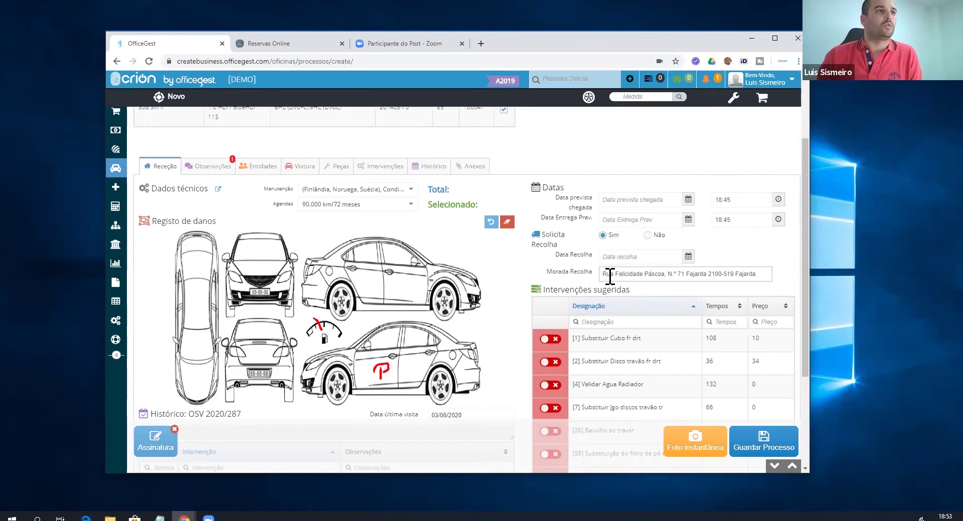
Enable the suggested interventions [1] Substituir Cubo fr drt and [2] Substituir Disco travão fr drt.
scroll(608, 276, "down", 1)
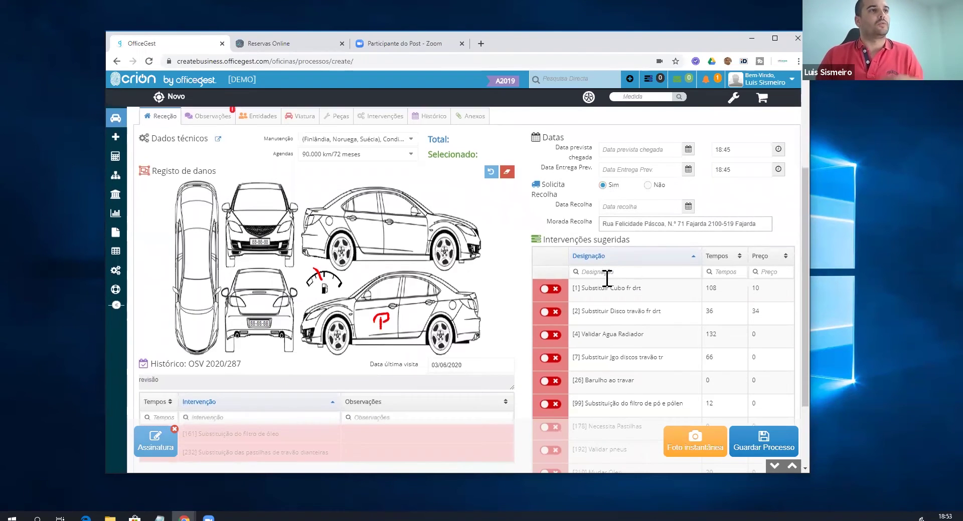
left_click(553, 292)
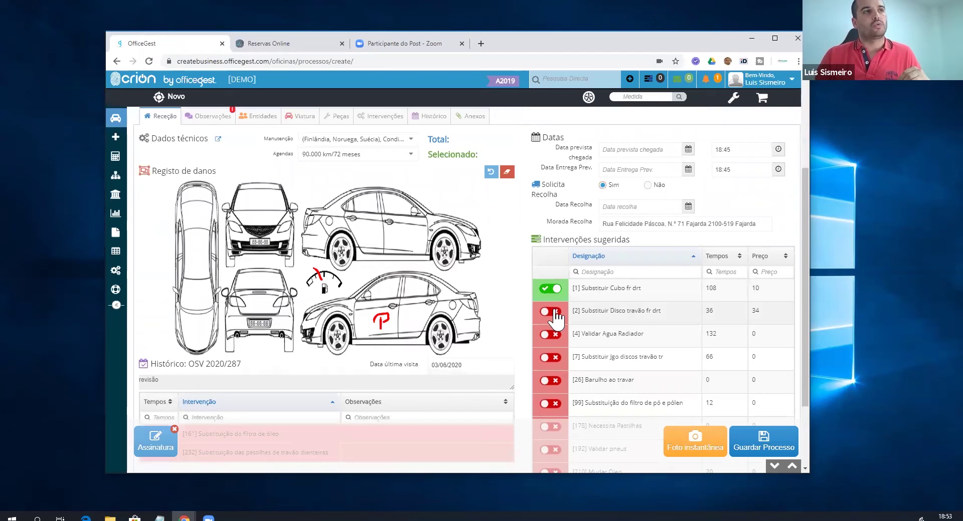
left_click(556, 310)
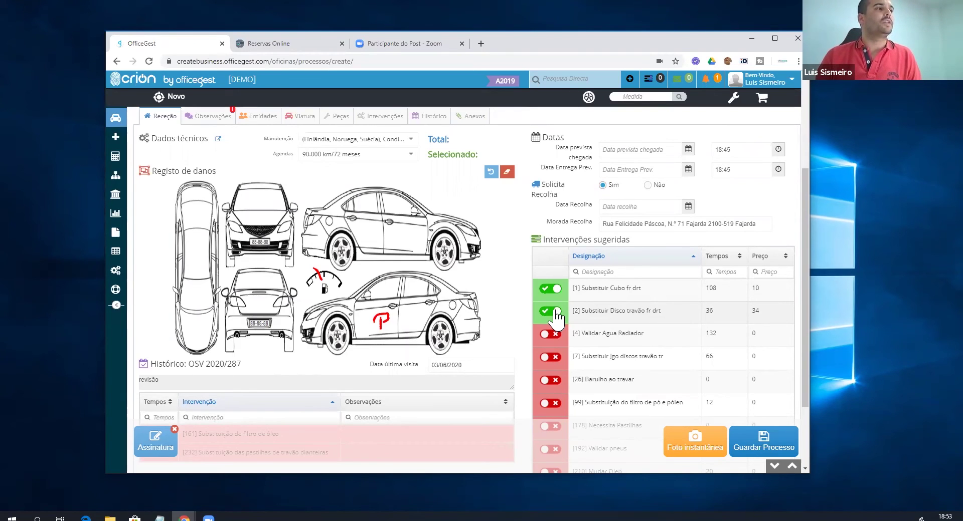
Save the process and close the document-sending dialog without sending anything.
left_click(788, 451)
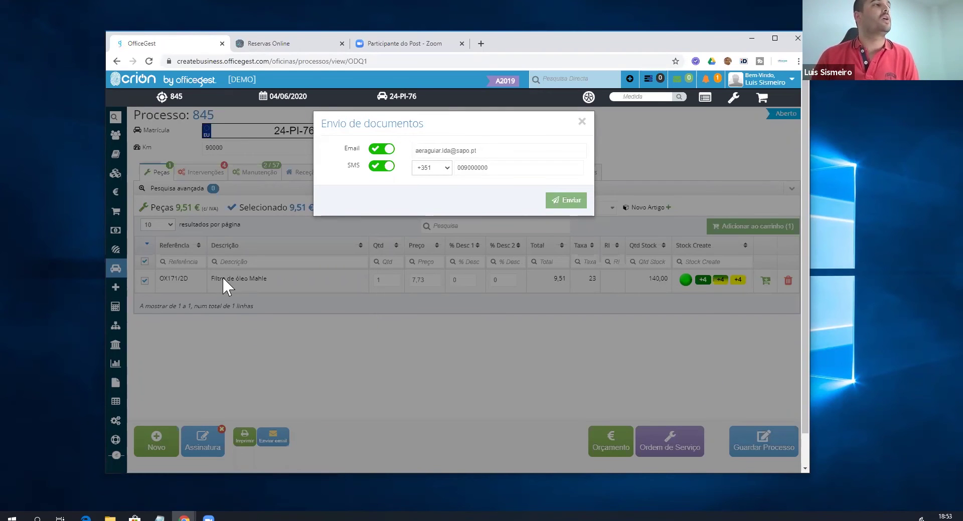
left_click(585, 121)
left_click_drag(168, 279, 177, 281)
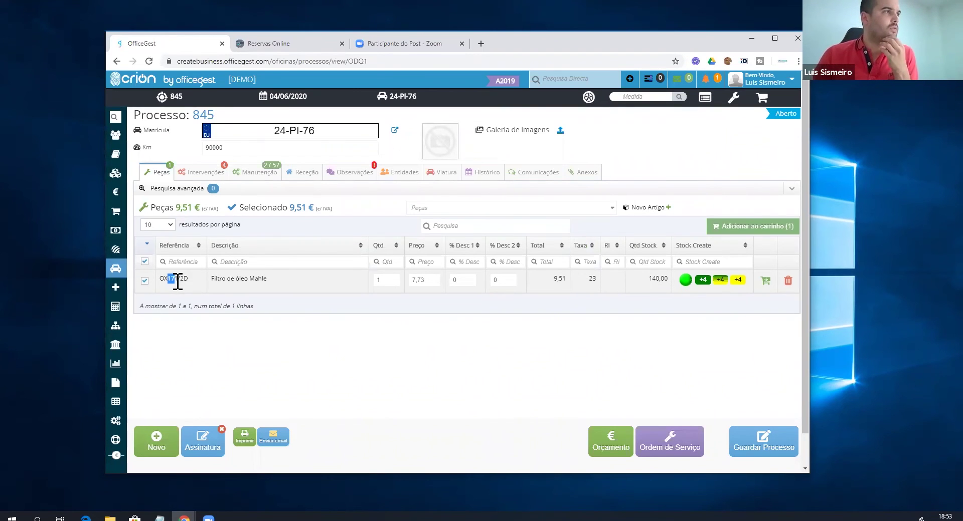
Add the Motor maintenance operation [312000010] Substituição da correia de acionamento auxiliar to the process and check it among the interventions.
left_click(216, 176)
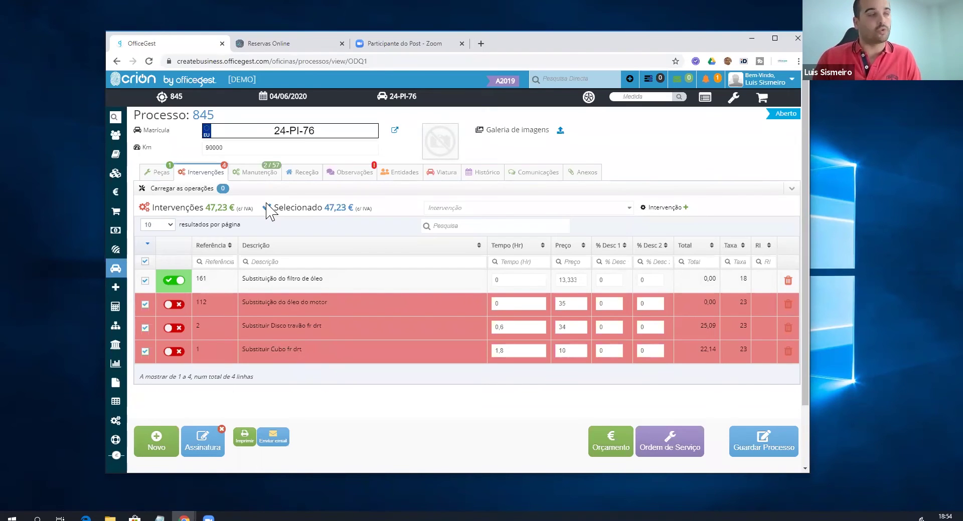
left_click(264, 174)
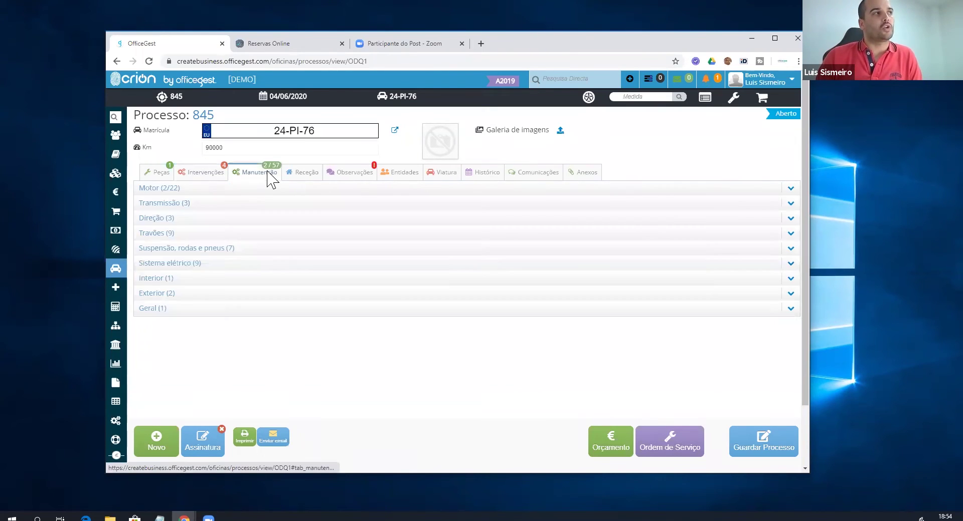
left_click(229, 188)
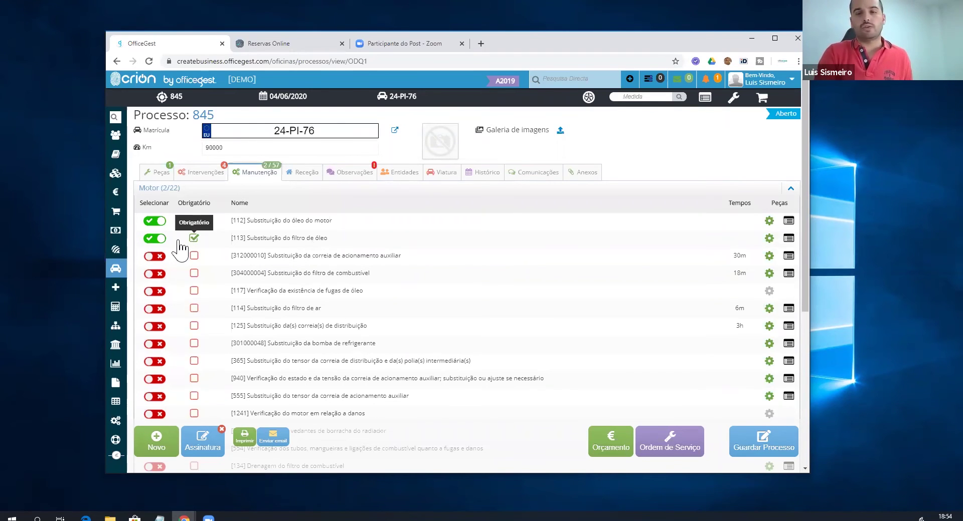
left_click(155, 256)
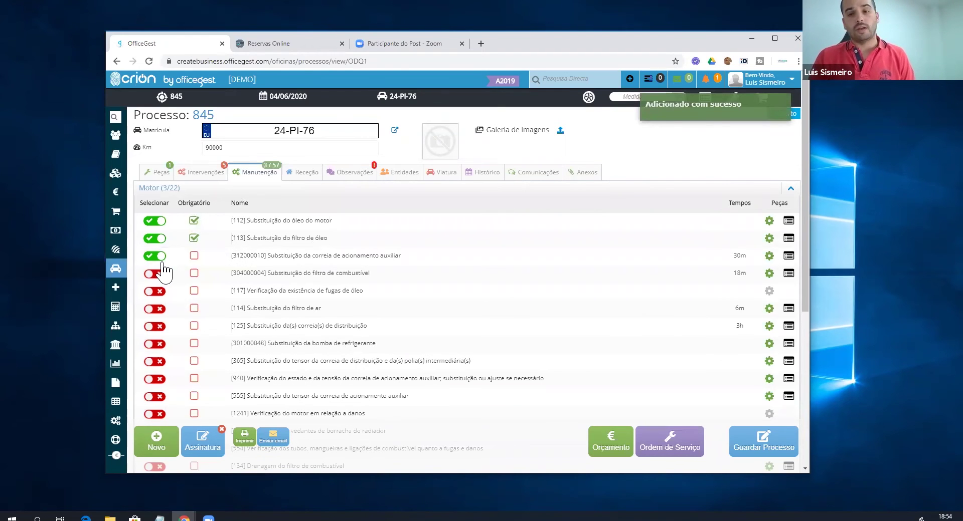
left_click(205, 172)
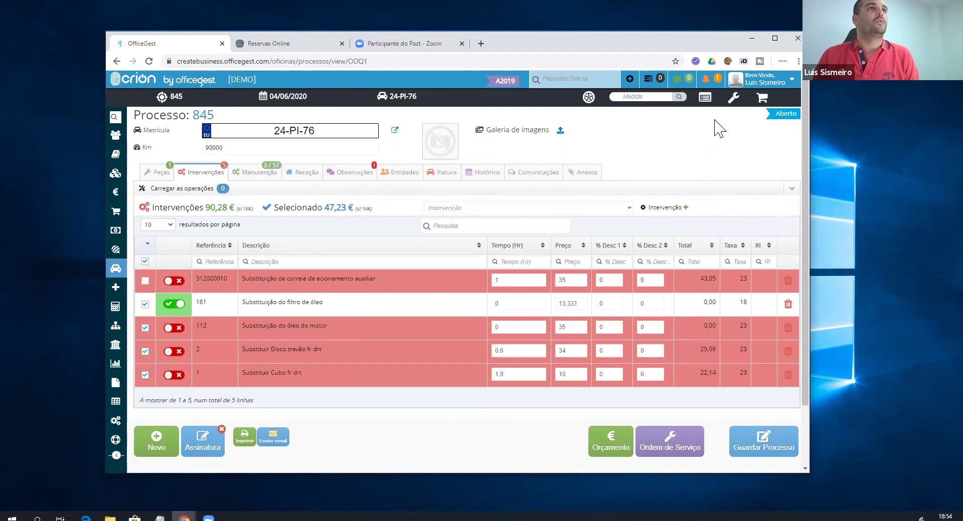
Add the KYB rear shock absorber 3448016 from the parts catalogue to the process, then return to the process.
left_click(705, 99)
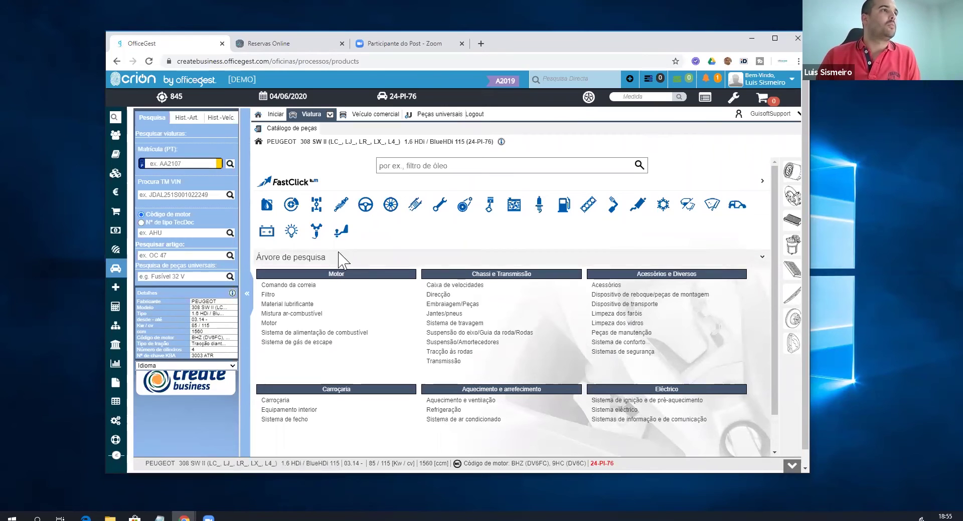
left_click(341, 206)
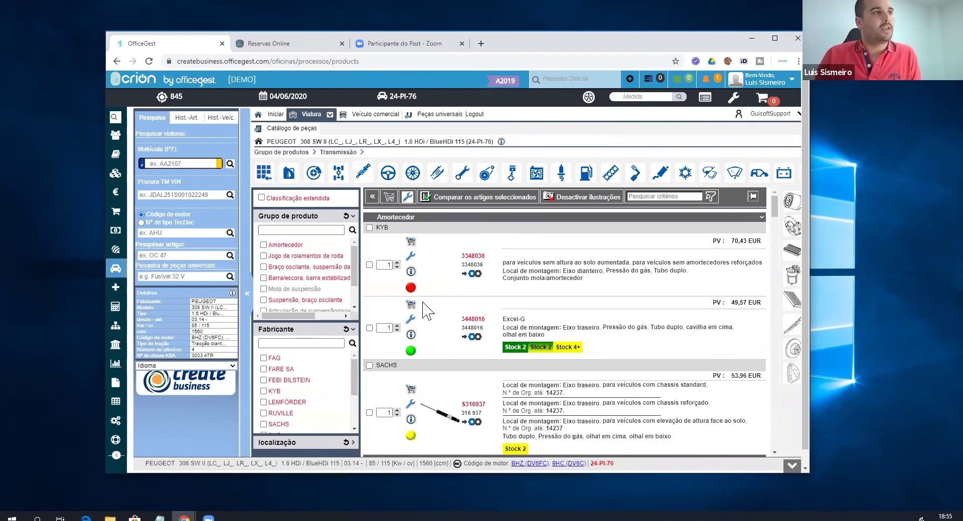
left_click(413, 321)
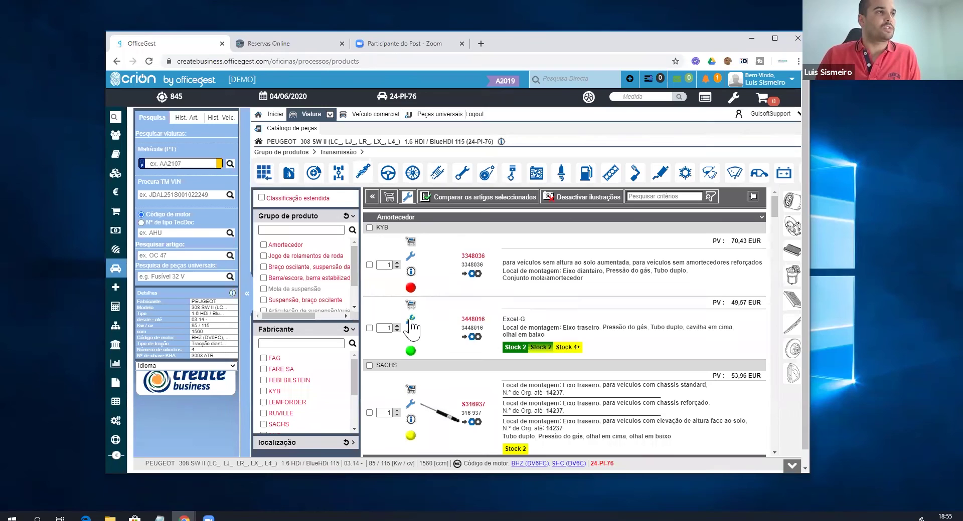
left_click(546, 120)
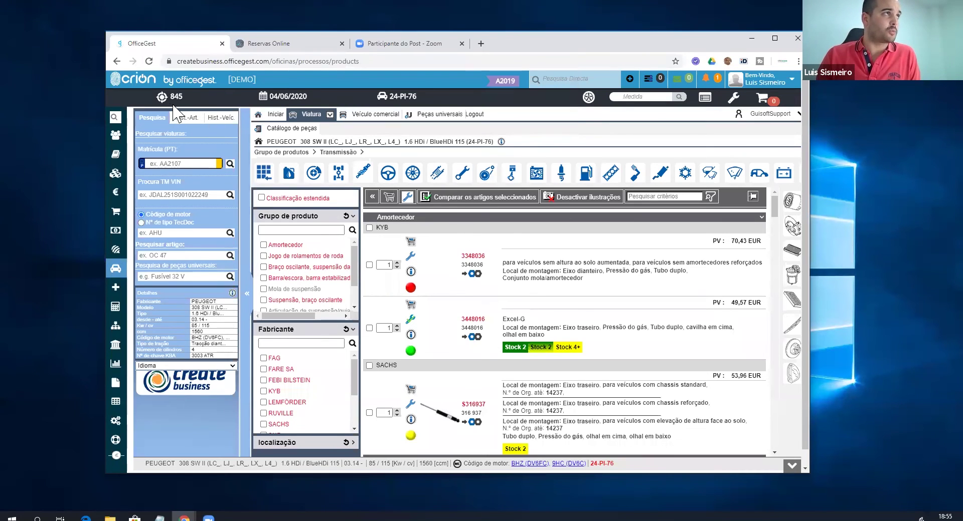
left_click(171, 101)
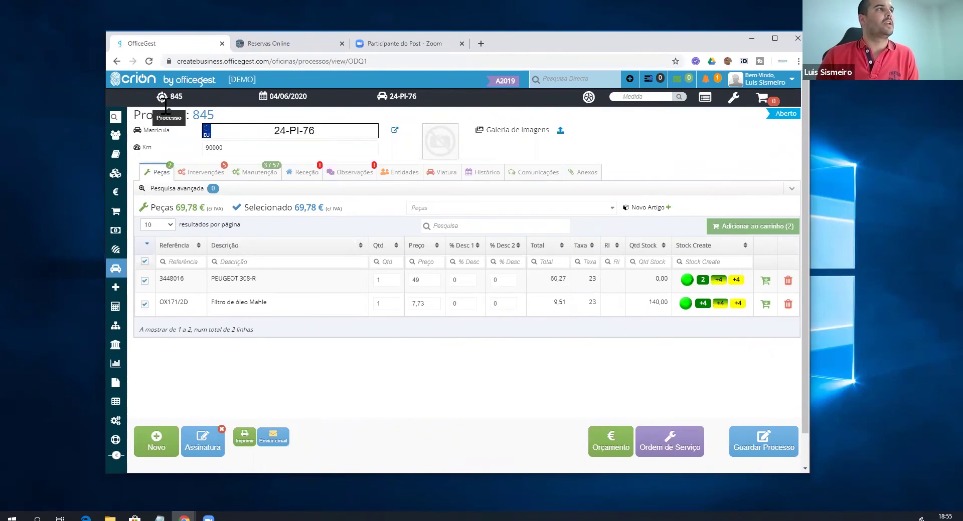
In the process interventions, load the available operations for part 3448016 only, leaving out the oil filter, and review their times.
left_click(197, 176)
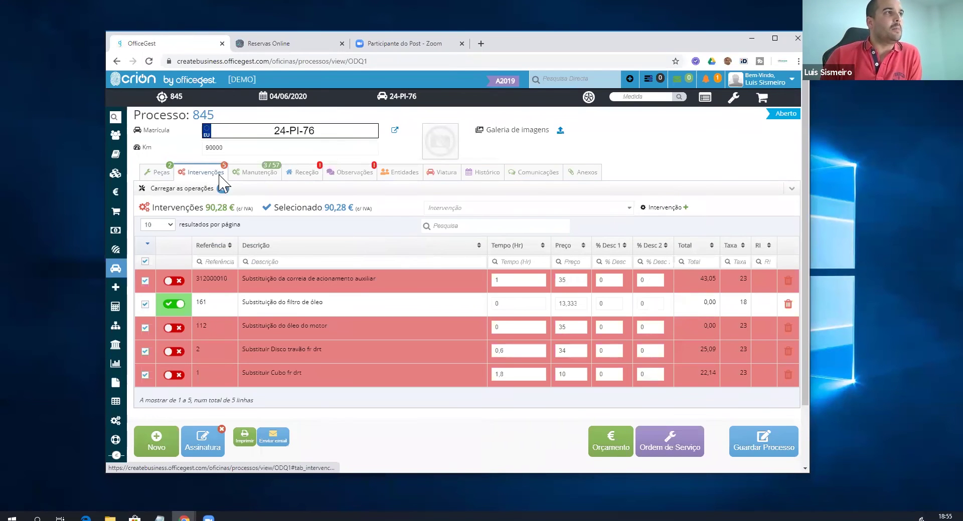
left_click(167, 188)
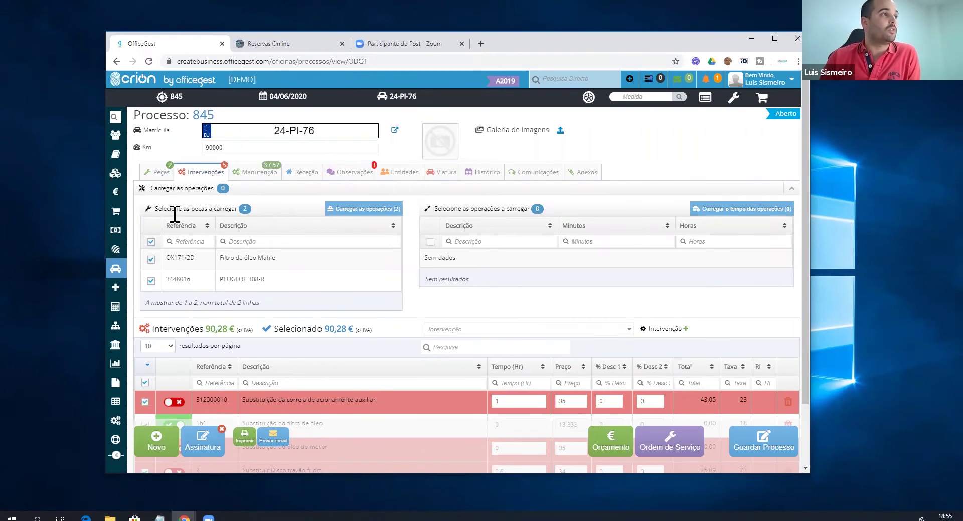
left_click(151, 242)
left_click(152, 279)
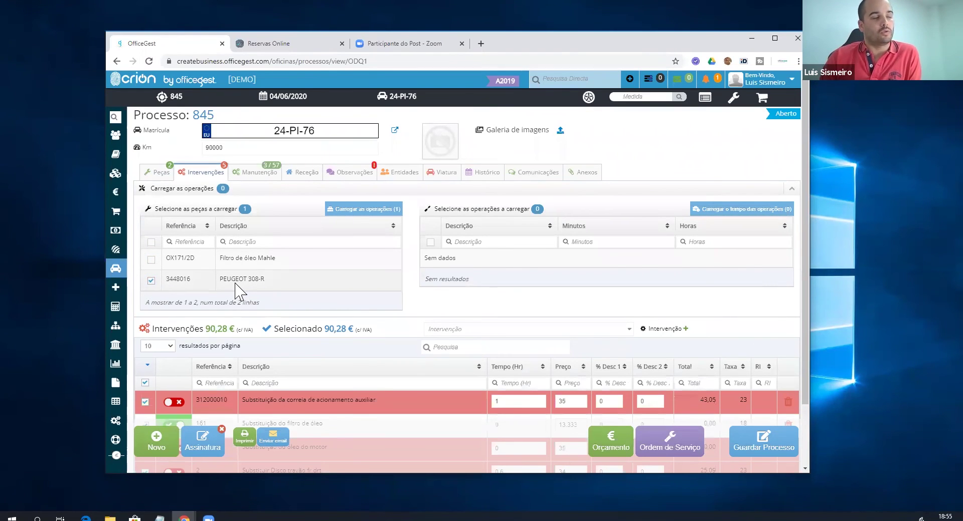
left_click(373, 211)
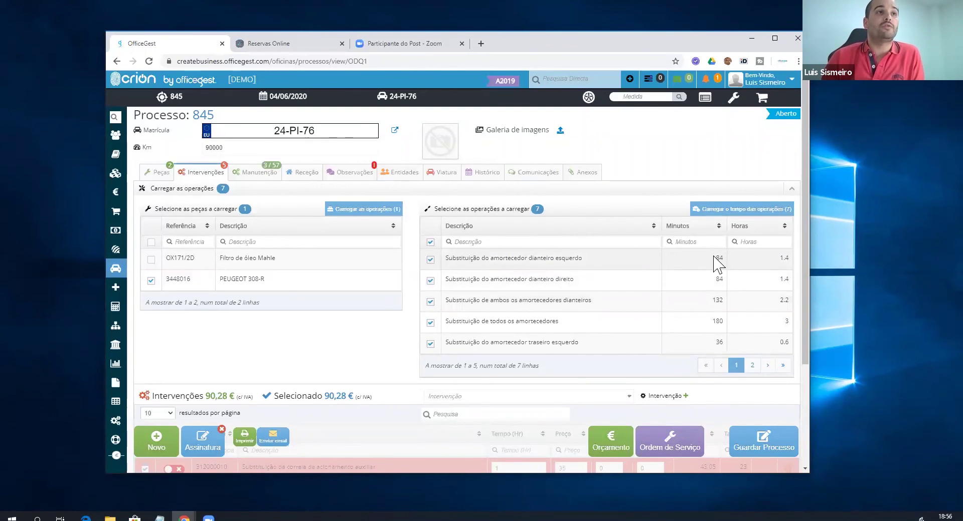
double_click(720, 279)
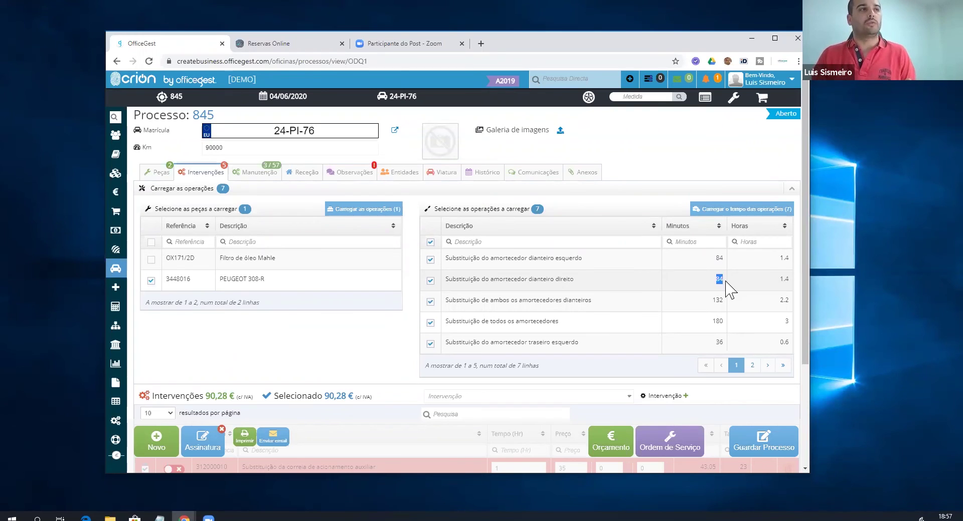
Select only the operation Substituição de ambos os amortecedores dianteiros and load its time into the process interventions.
scroll(697, 286, "down", 2)
left_click(431, 143)
left_click(430, 202)
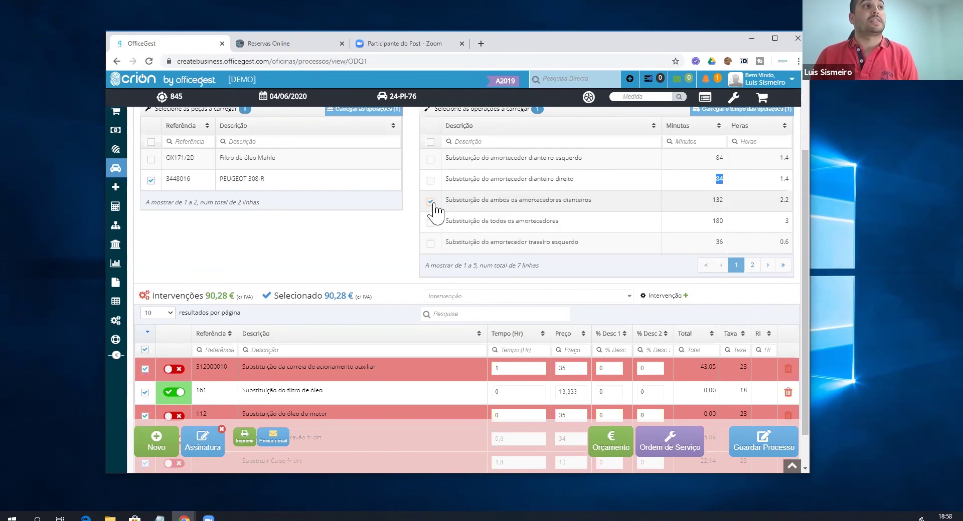
scroll(686, 181, "up", 1)
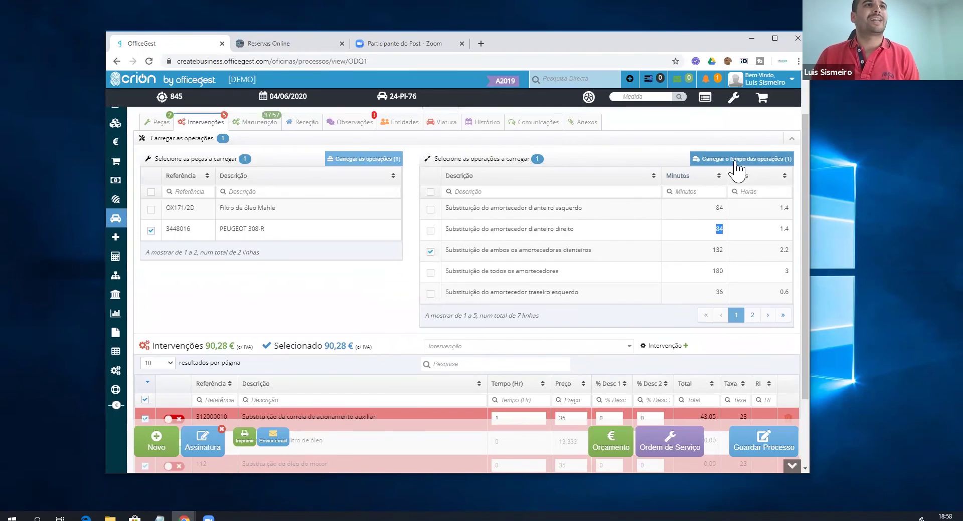
left_click(737, 160)
scroll(678, 230, "down", 1)
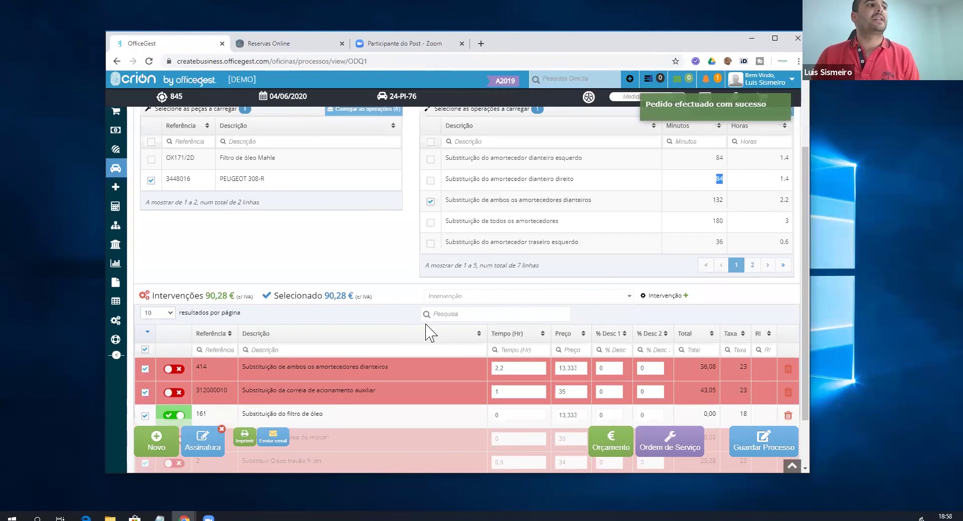
Open a quote (Orçamento) for the process and review its goods and services totals, parts and labour lines.
double_click(495, 368)
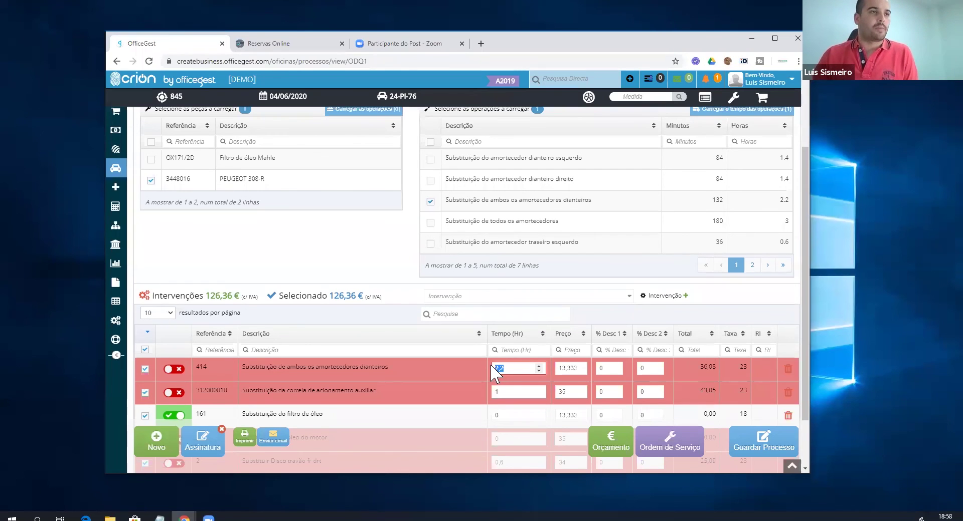
left_click(615, 441)
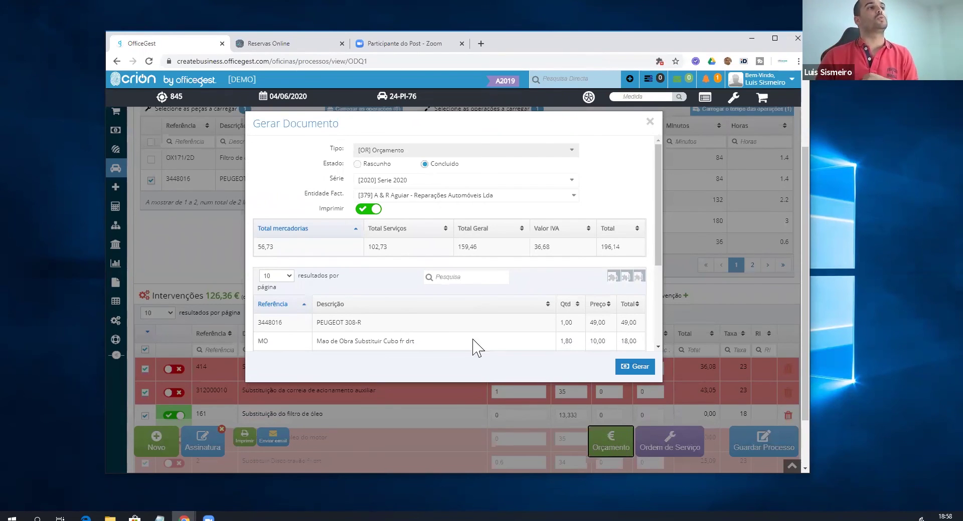
left_click_drag(275, 248, 261, 248)
left_click_drag(387, 248, 370, 248)
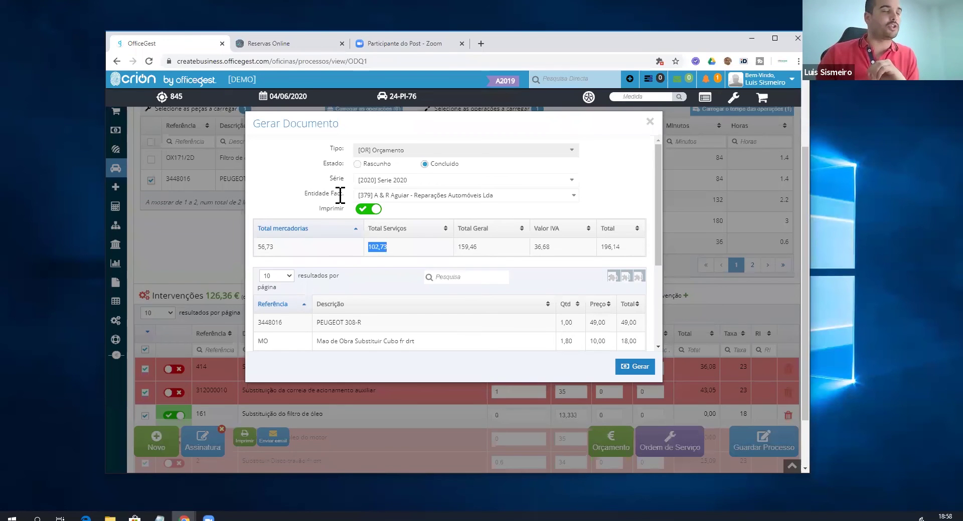
scroll(343, 205, "down", 2)
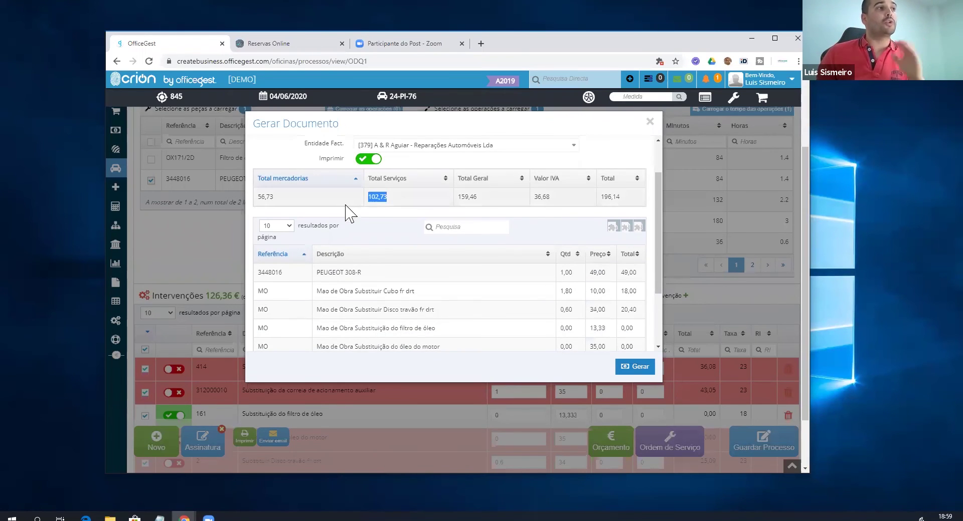
scroll(349, 220, "down", 1)
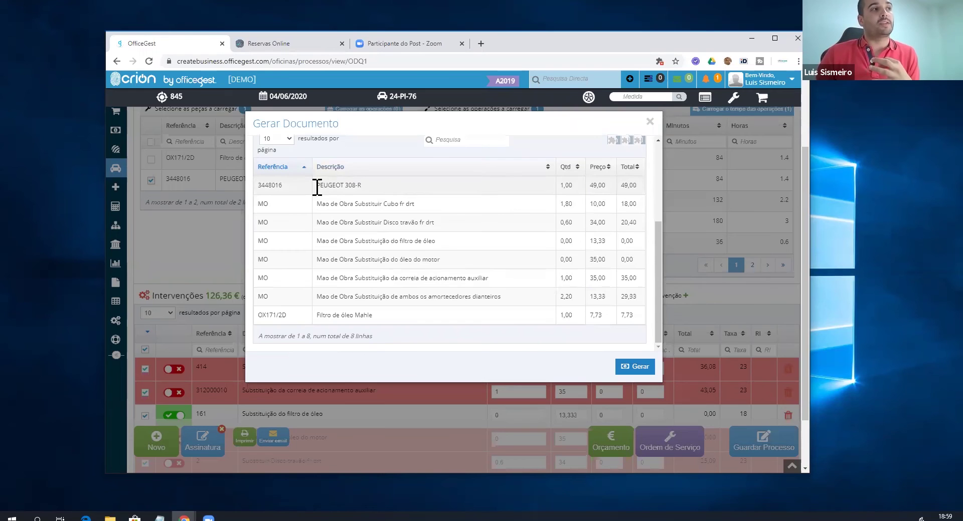
left_click_drag(317, 186, 361, 189)
left_click_drag(322, 315, 360, 315)
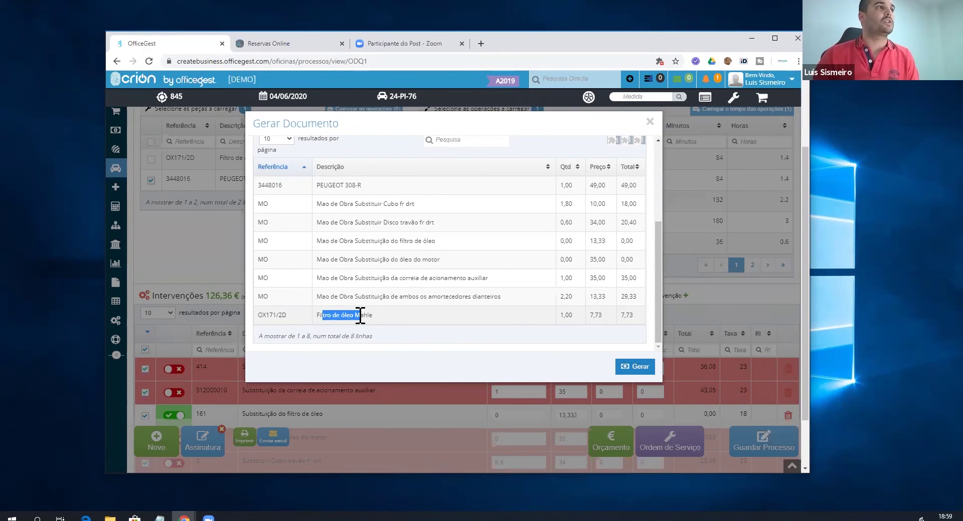
left_click_drag(318, 204, 390, 241)
left_click_drag(449, 286, 478, 295)
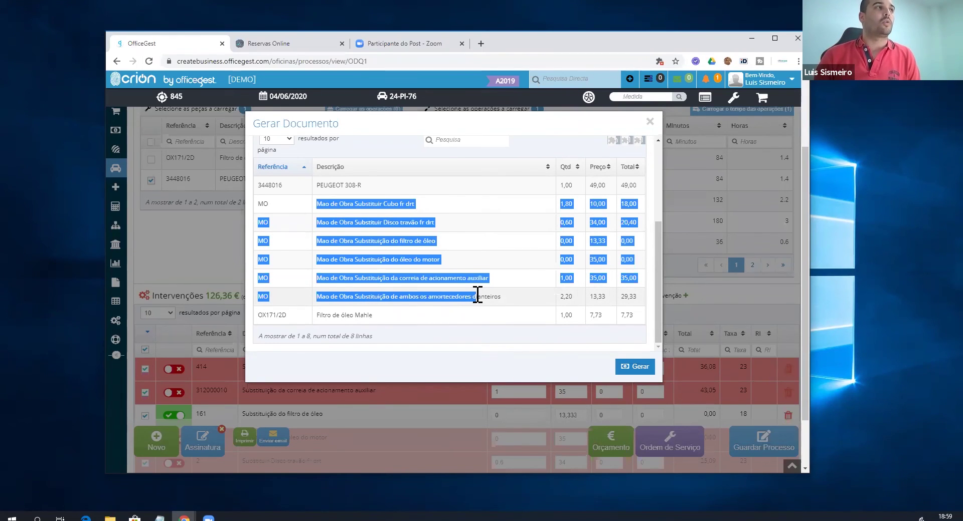
Generate the quote document, then return to the process and dismiss the document sending form without sending.
left_click(638, 367)
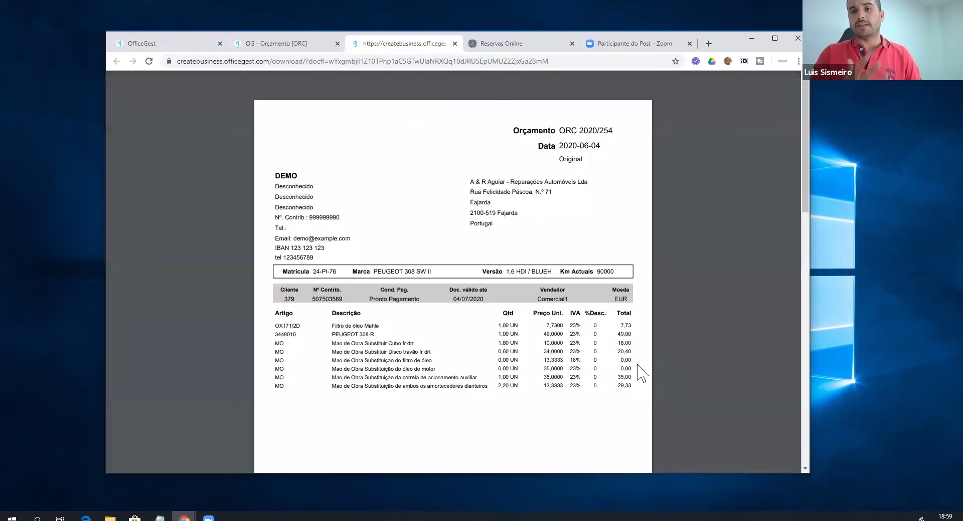
left_click(209, 45)
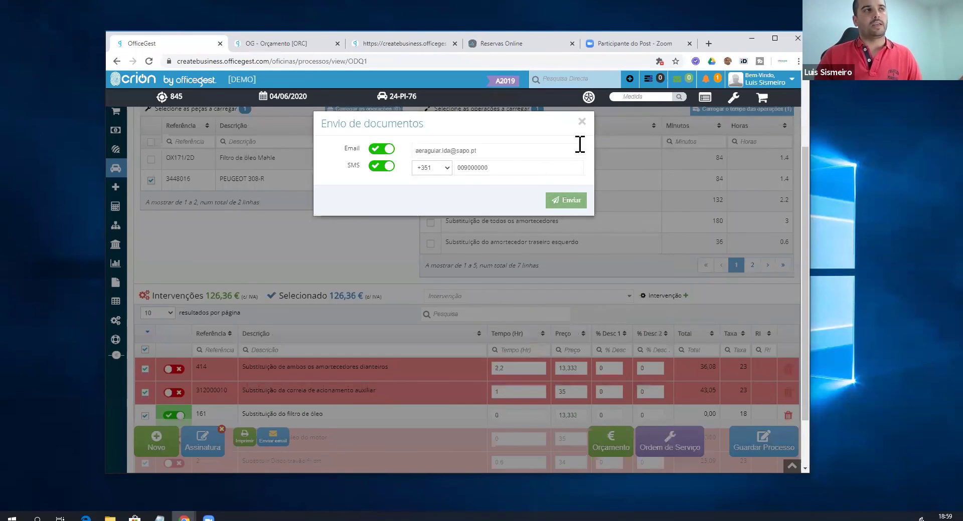
left_click(582, 122)
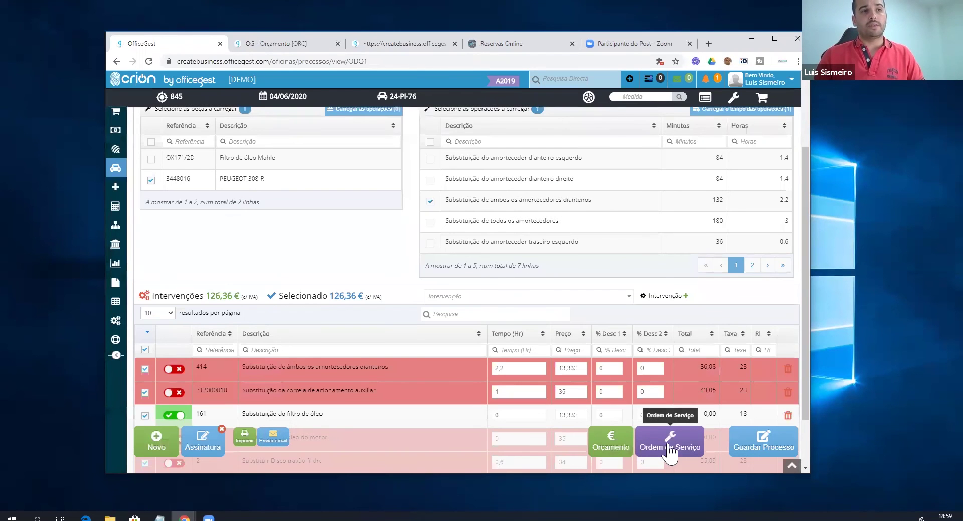
Review the lines of a service order (Ordem de Serviço) for the process and close it without generating it.
left_click(669, 446)
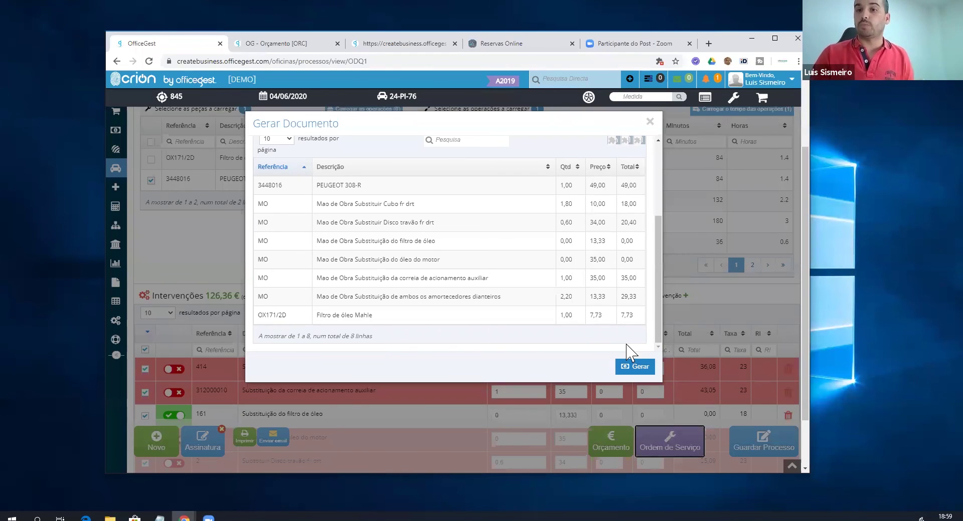
scroll(655, 132, "down", 2)
key("Escape")
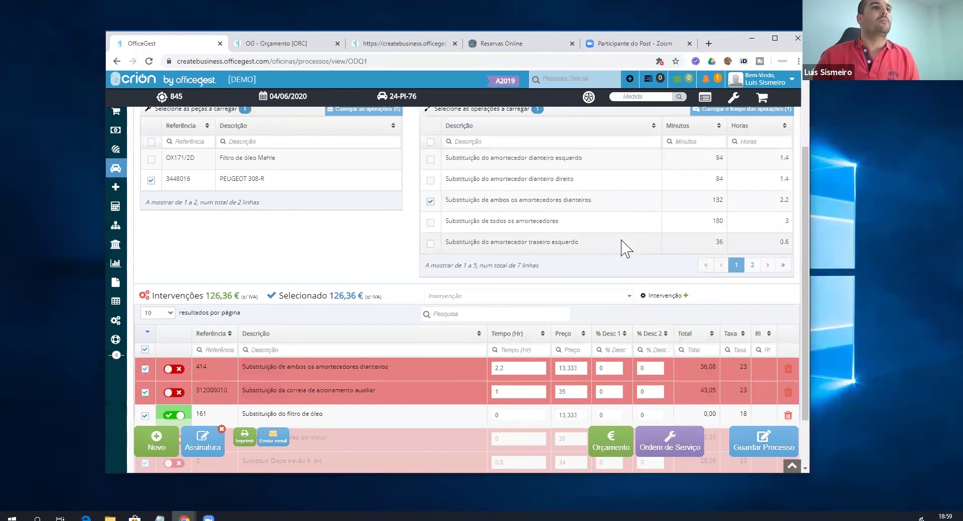
View the process observations and the new maintenance notice form, closing the form without saving.
scroll(624, 243, "up", 2)
left_click(622, 241)
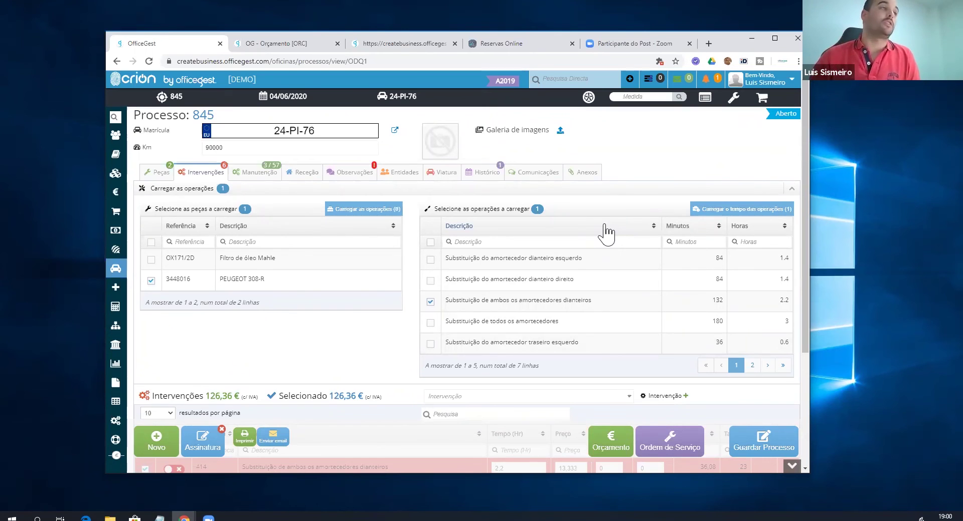
left_click(362, 181)
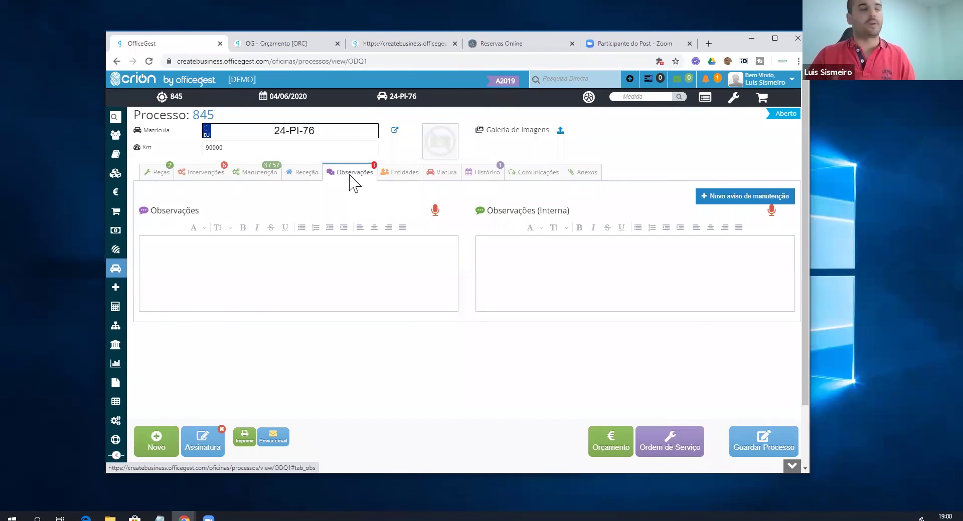
left_click(218, 260)
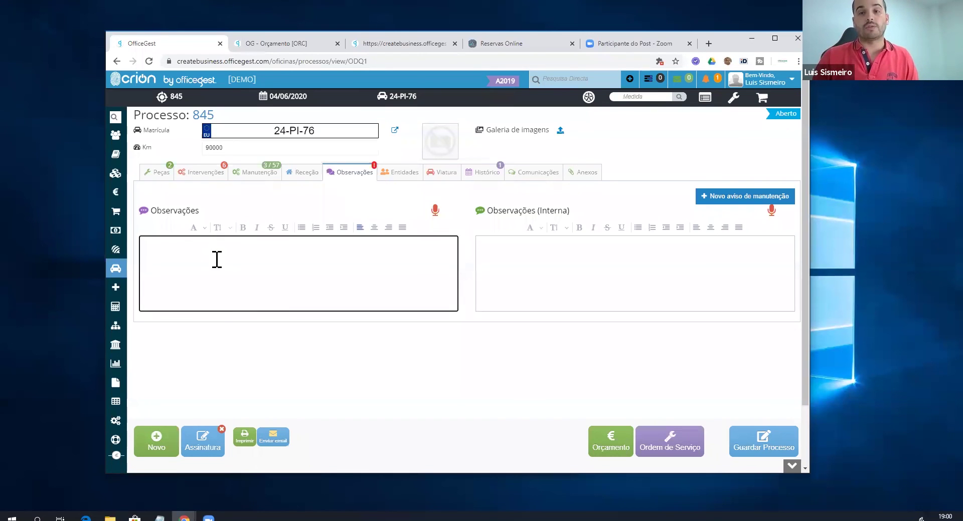
left_click(741, 197)
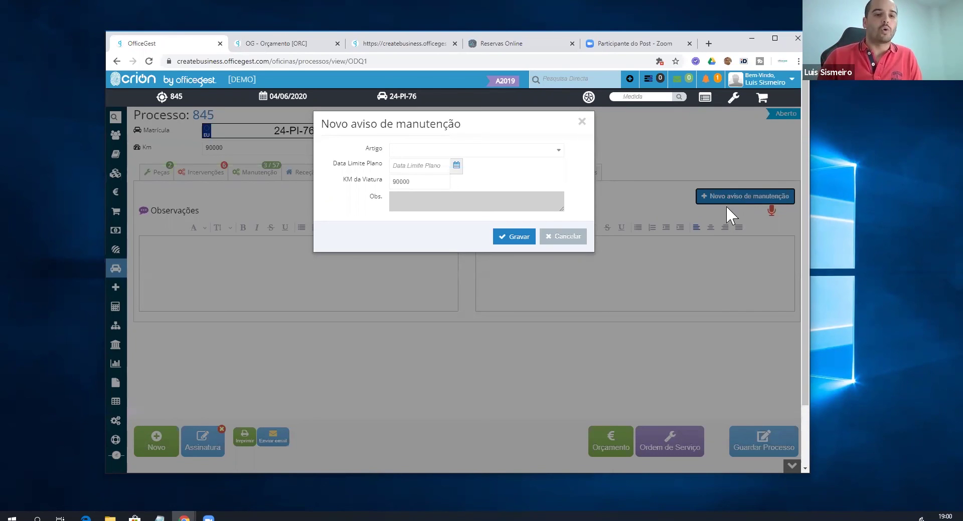
left_click(582, 122)
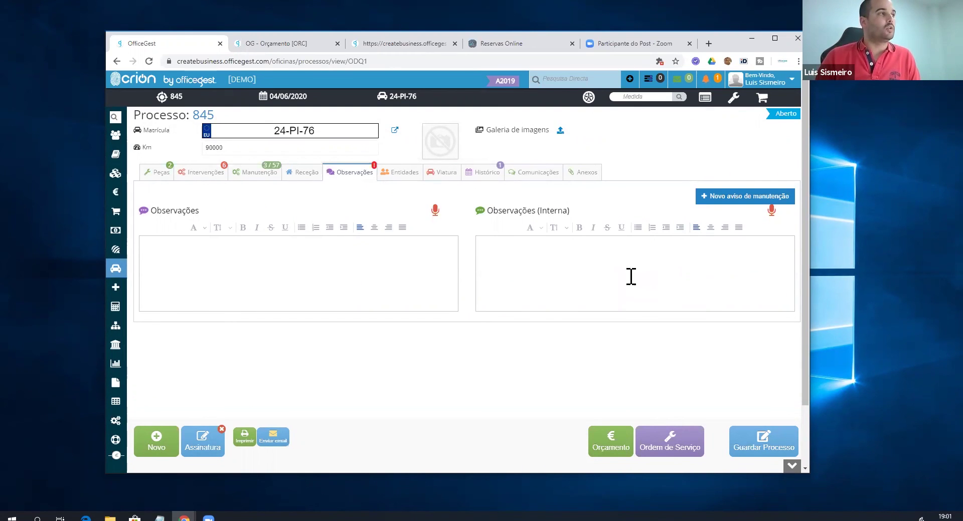
In the workshop agenda, start a new booking (Nova Marcação) for 05/06/2020 from 11:00 to 12:30.
mouse_move(116, 271)
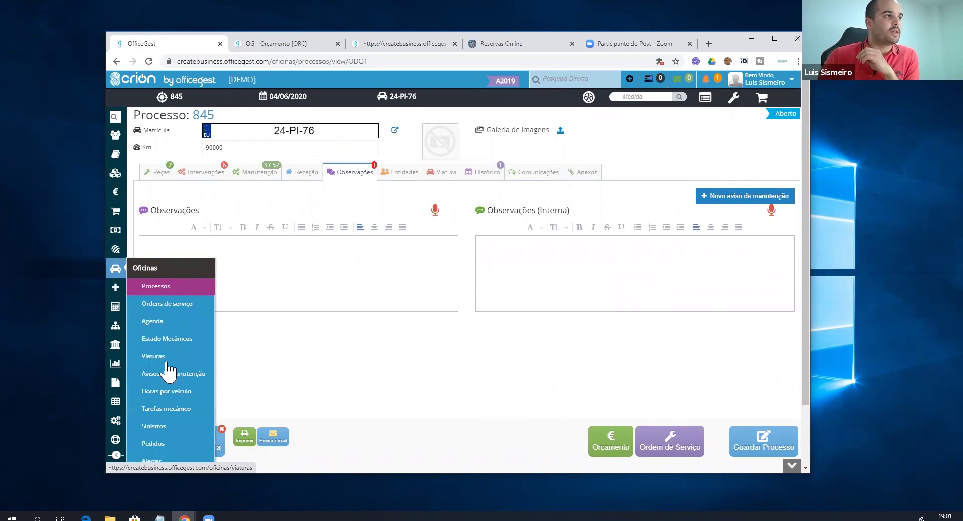
left_click(154, 323)
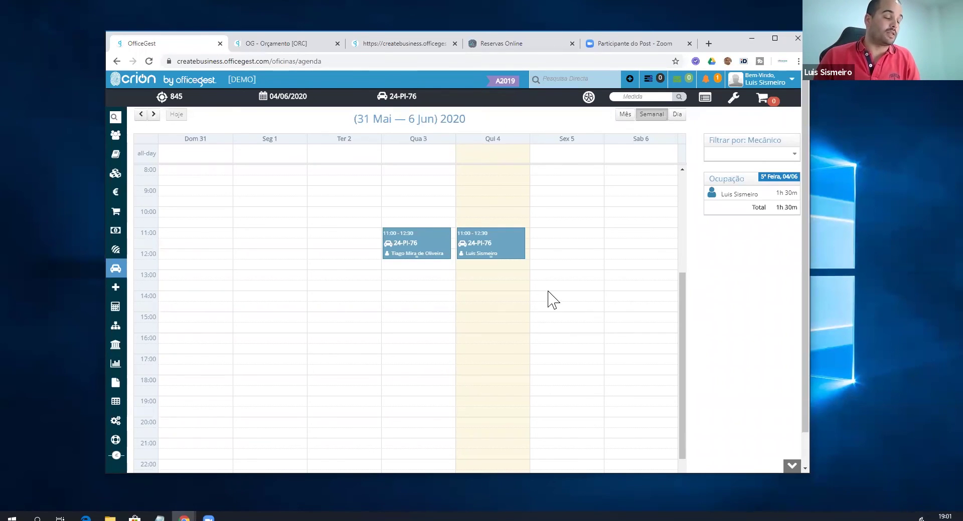
left_click_drag(573, 234, 570, 254)
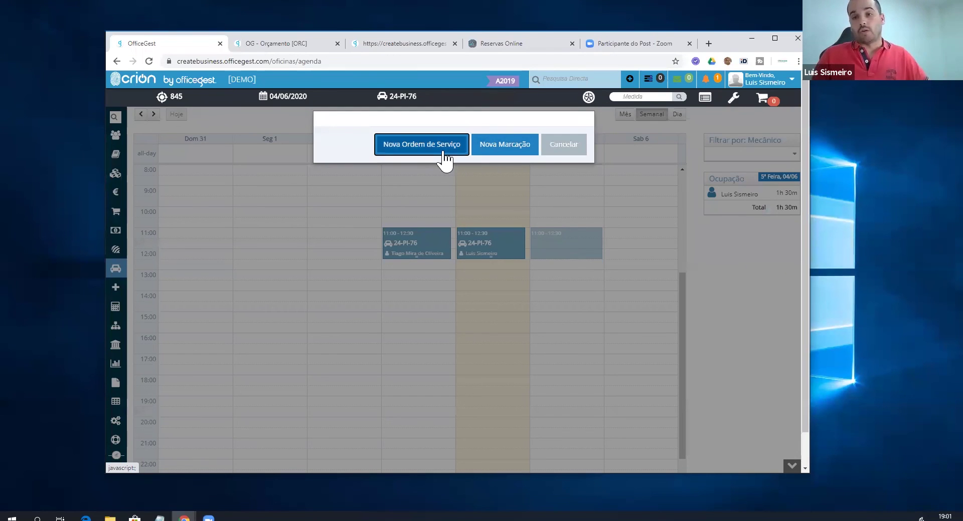
left_click(509, 147)
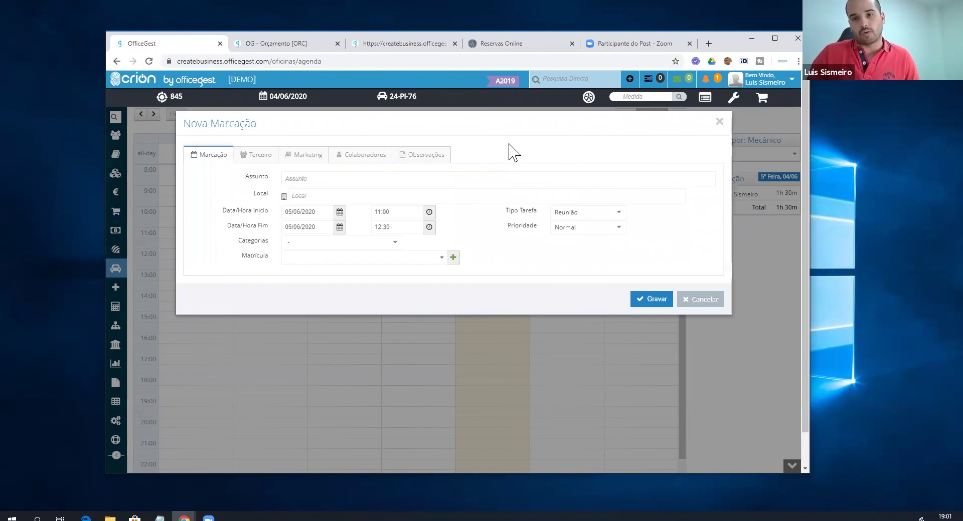
left_click(363, 258)
type("24-")
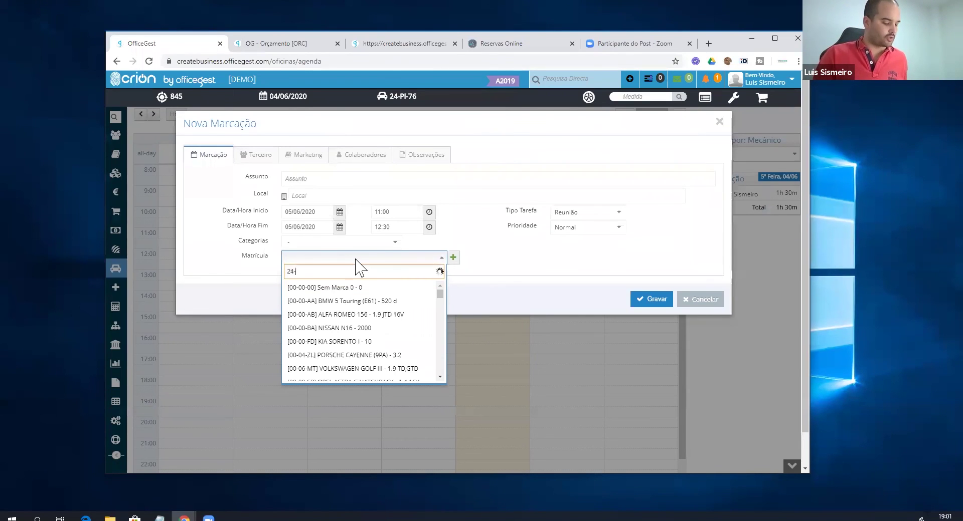
type("pi")
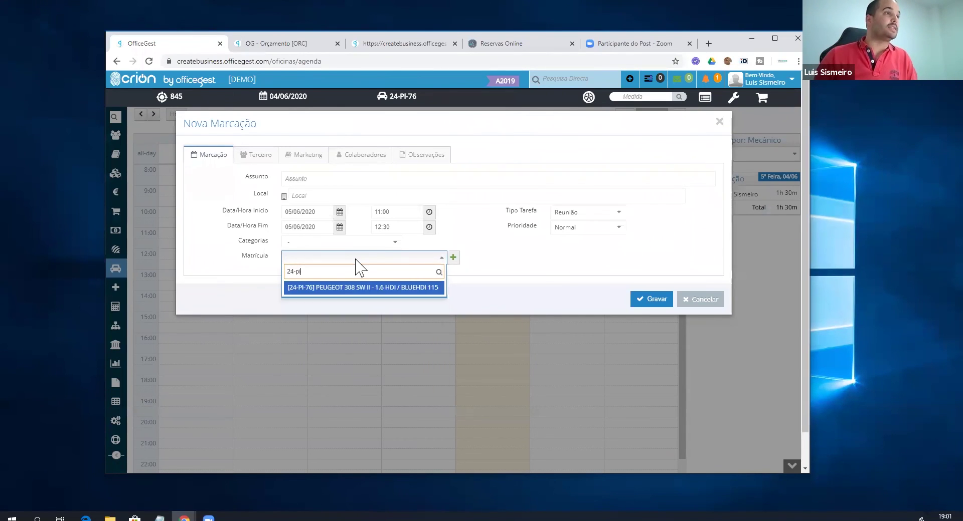
left_click(366, 288)
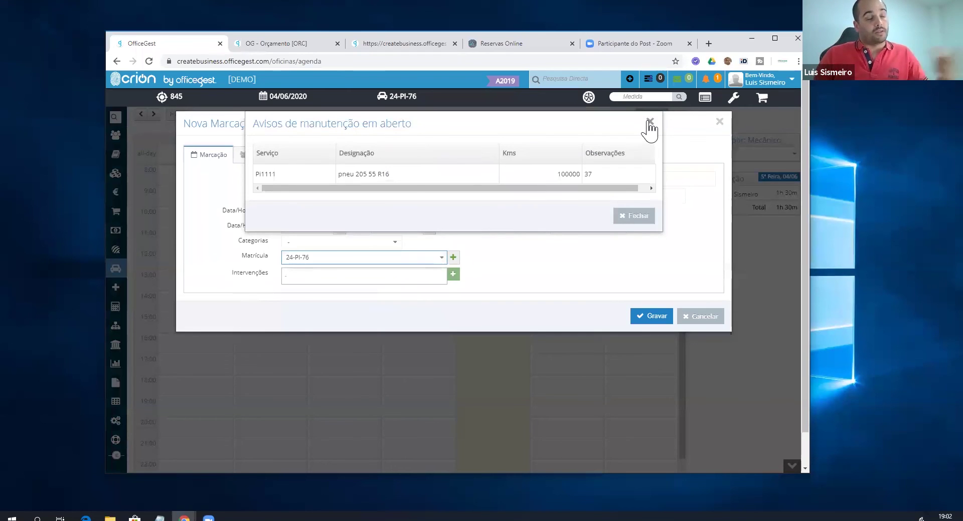
left_click_drag(341, 129, 403, 129)
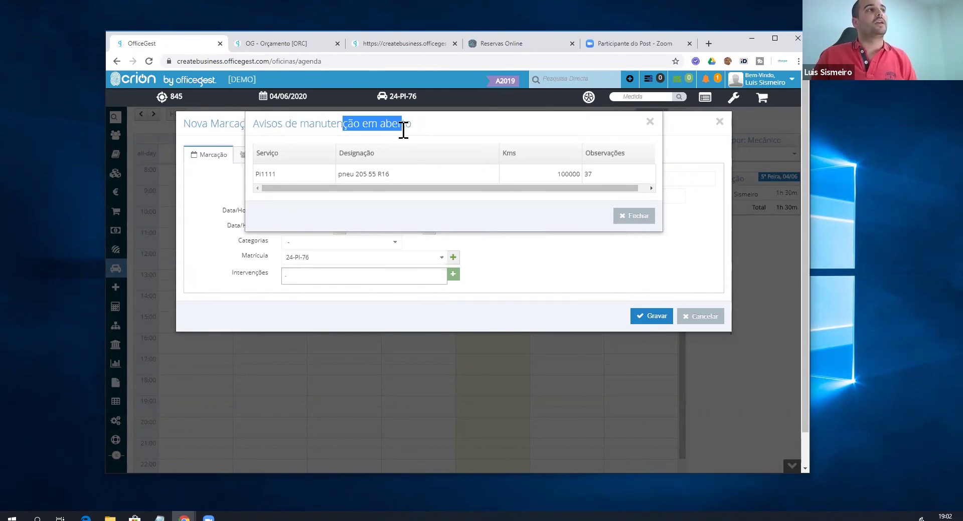
left_click(650, 120)
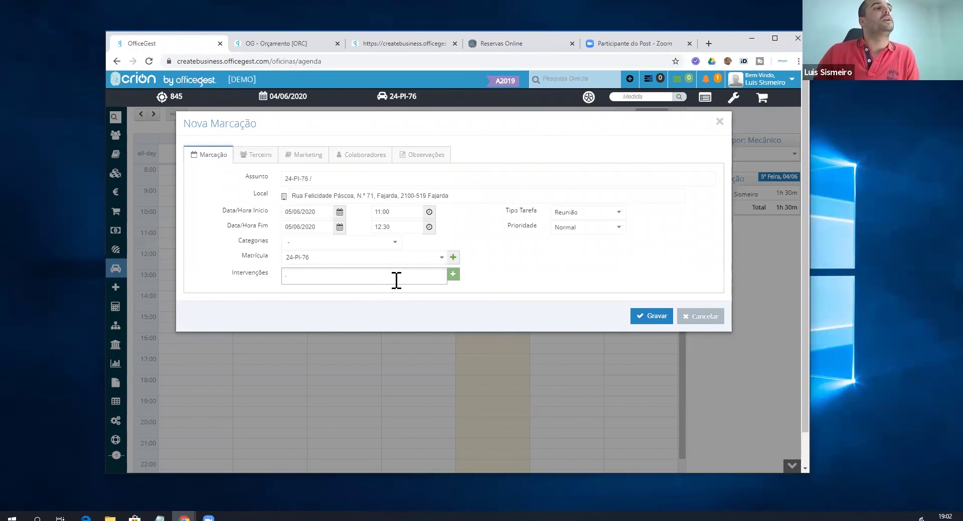
left_click(395, 278)
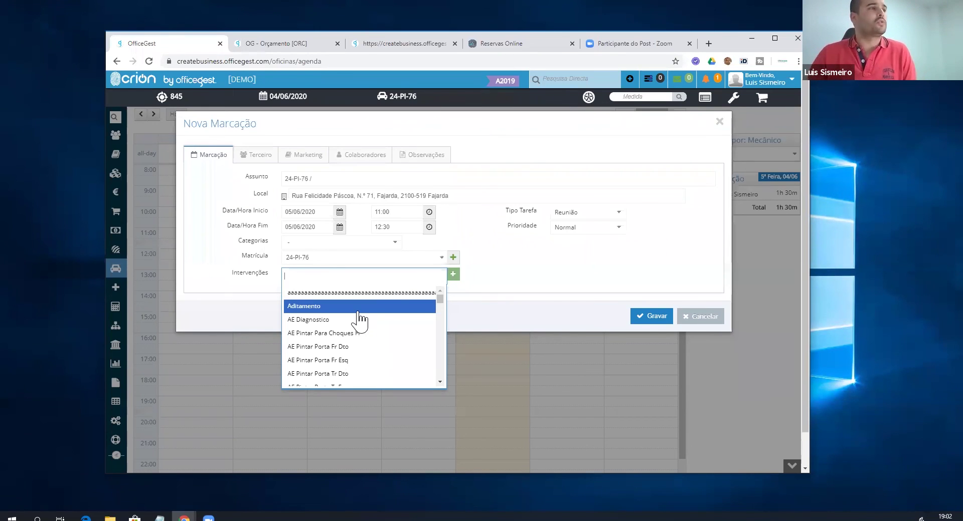
scroll(359, 319, "down", 1)
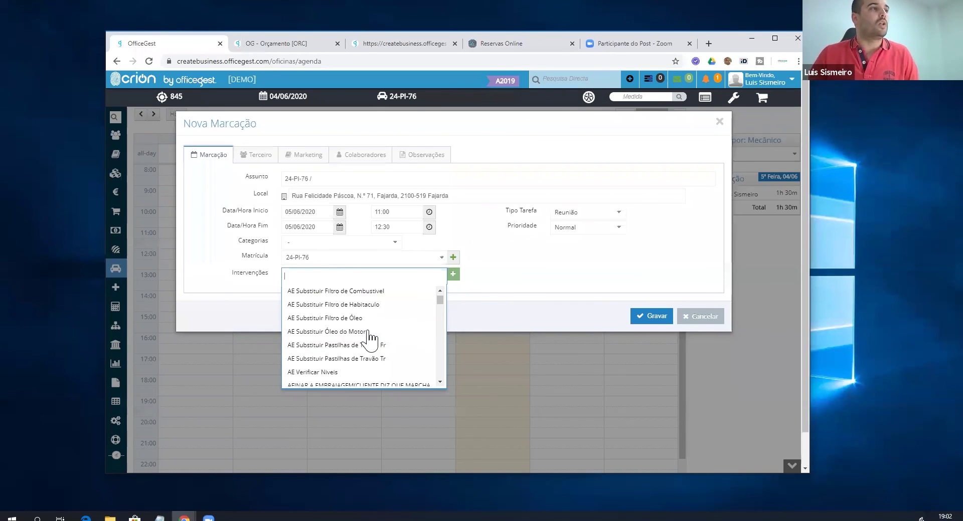
scroll(331, 326, "up", 5)
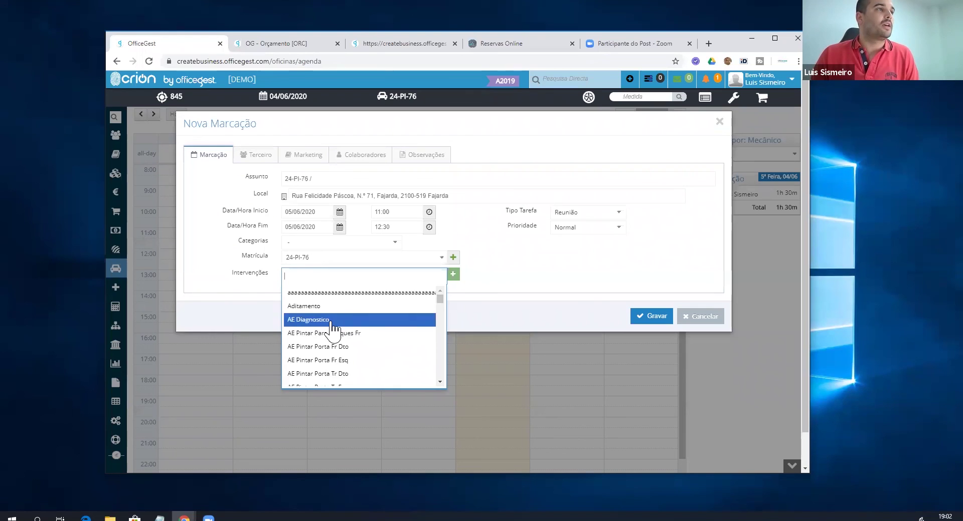
left_click(330, 321)
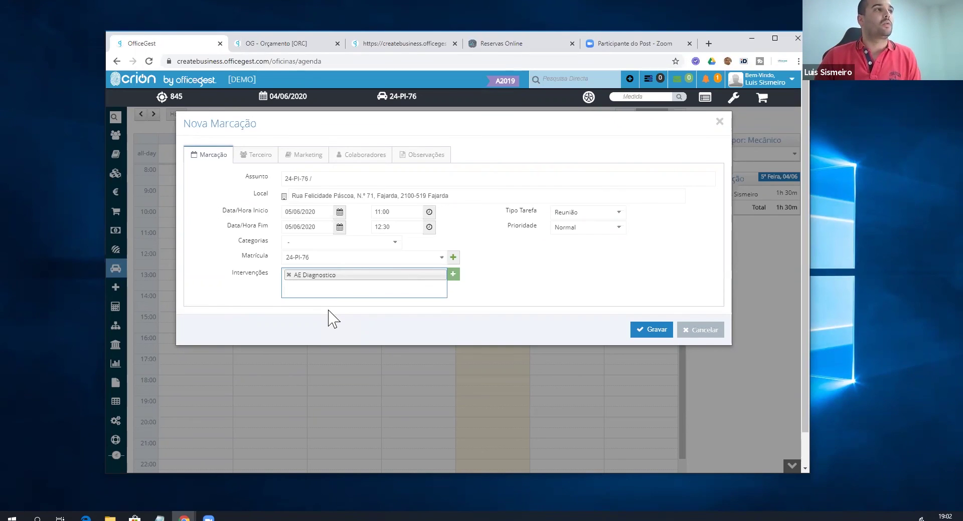
left_click(368, 179)
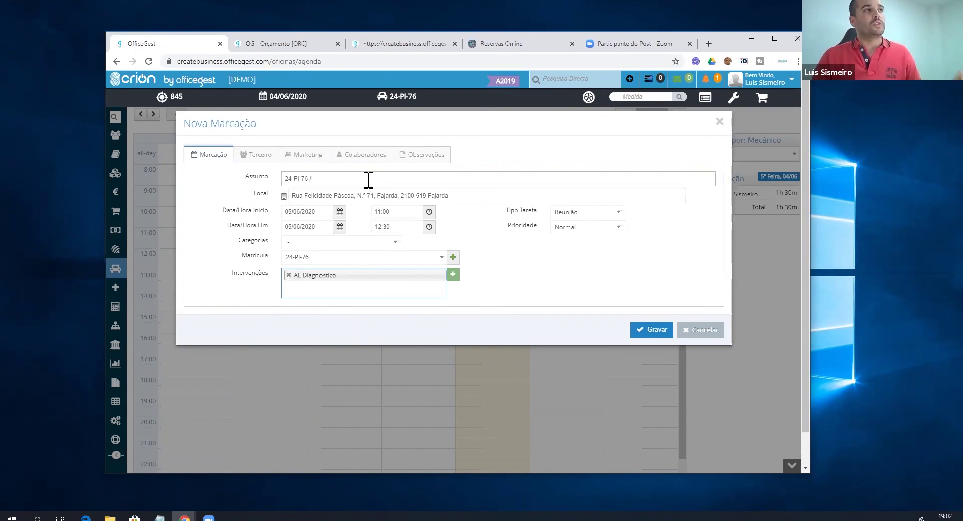
type("Revio")
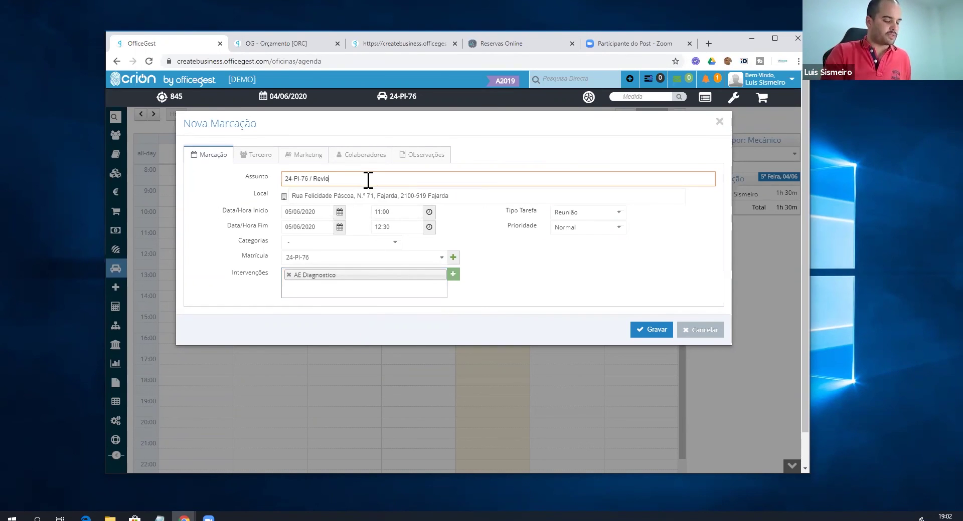
key("BackSpace")
type("são")
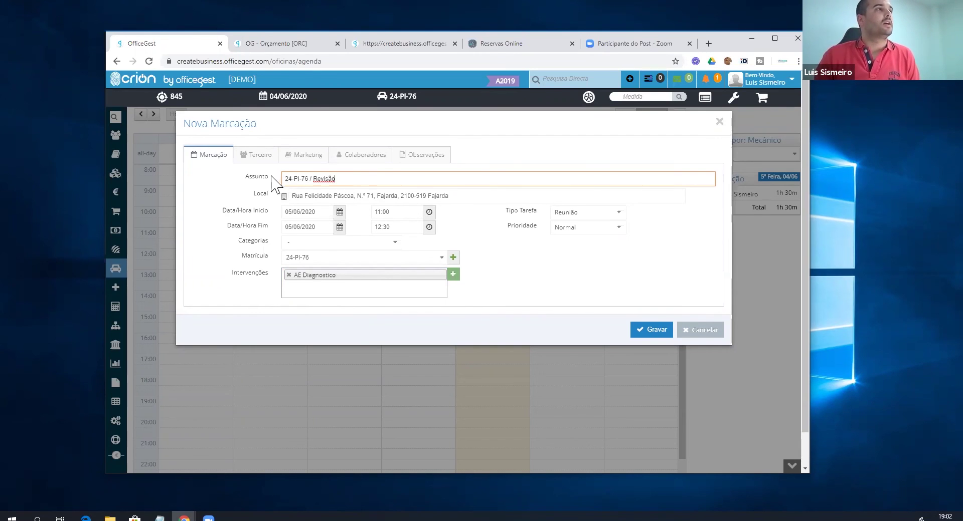
Turn off the email and SMS notifications in the booking's third-party details and save the booking.
left_click(260, 156)
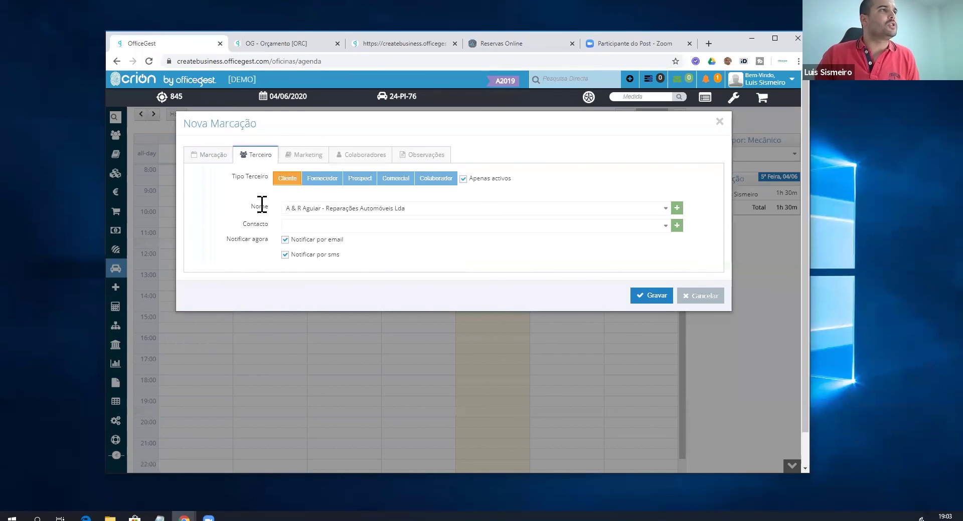
left_click_drag(245, 242, 257, 242)
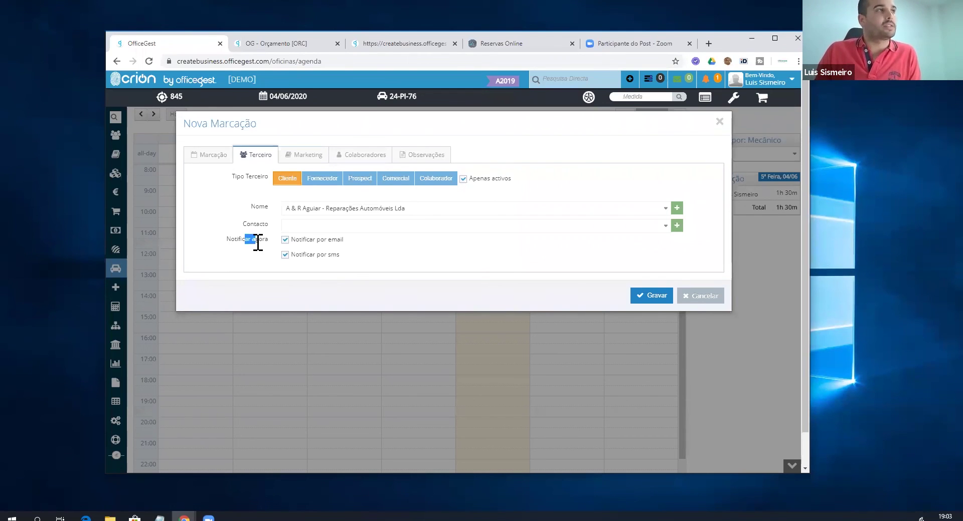
left_click(284, 240)
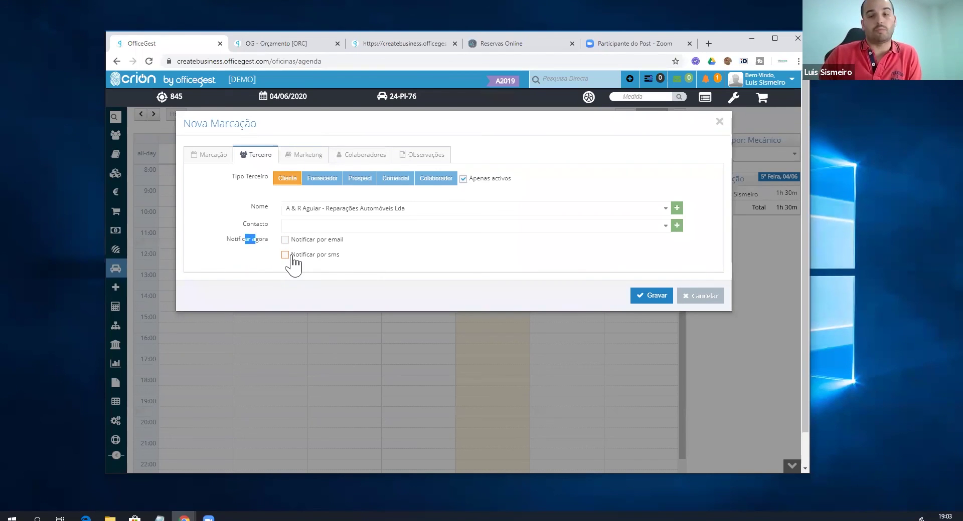
left_click(652, 297)
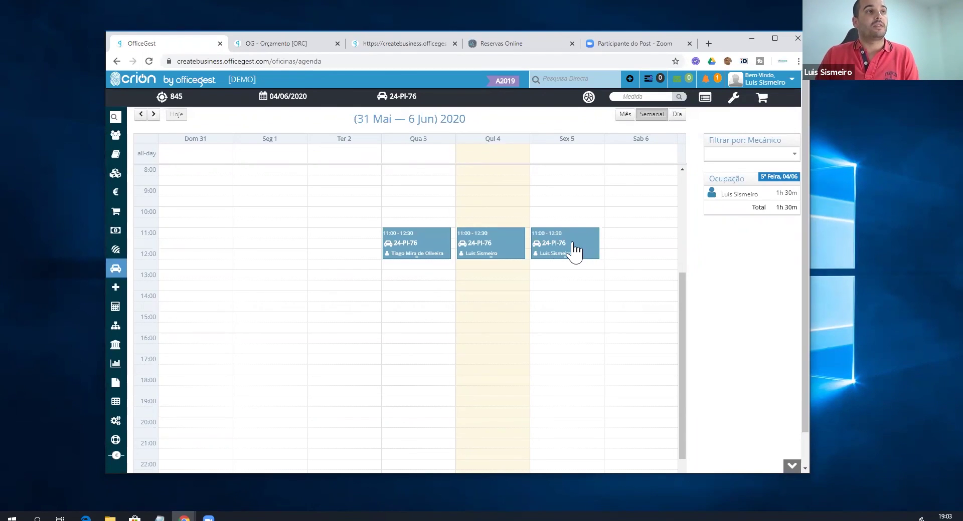
left_click(573, 243)
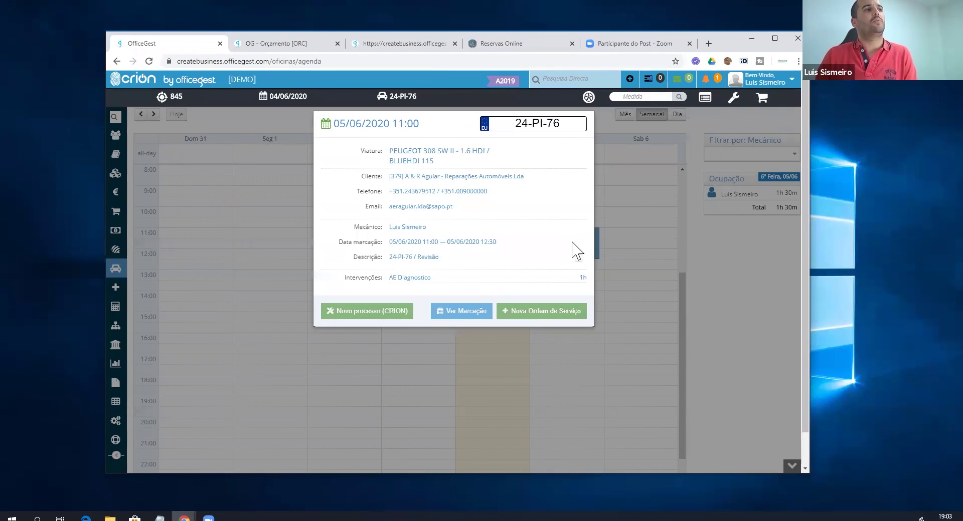
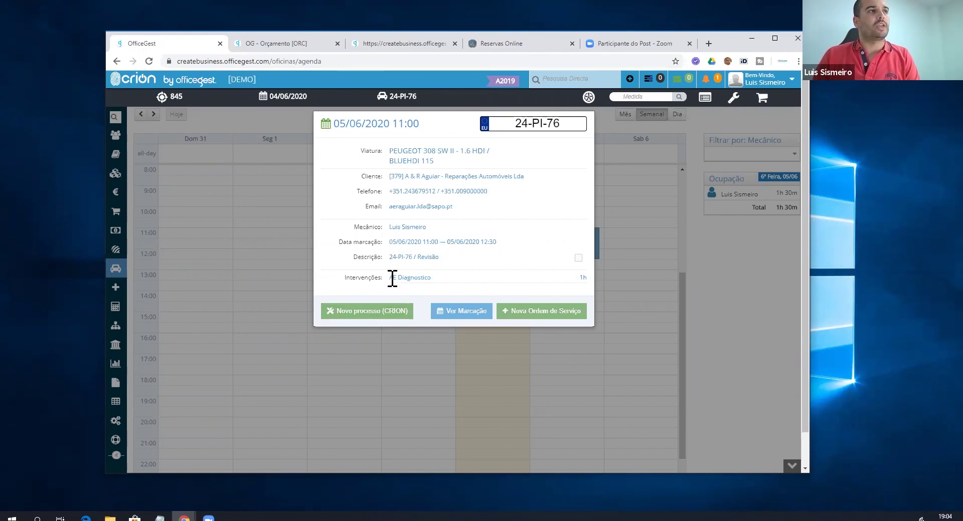
left_click_drag(392, 278, 429, 279)
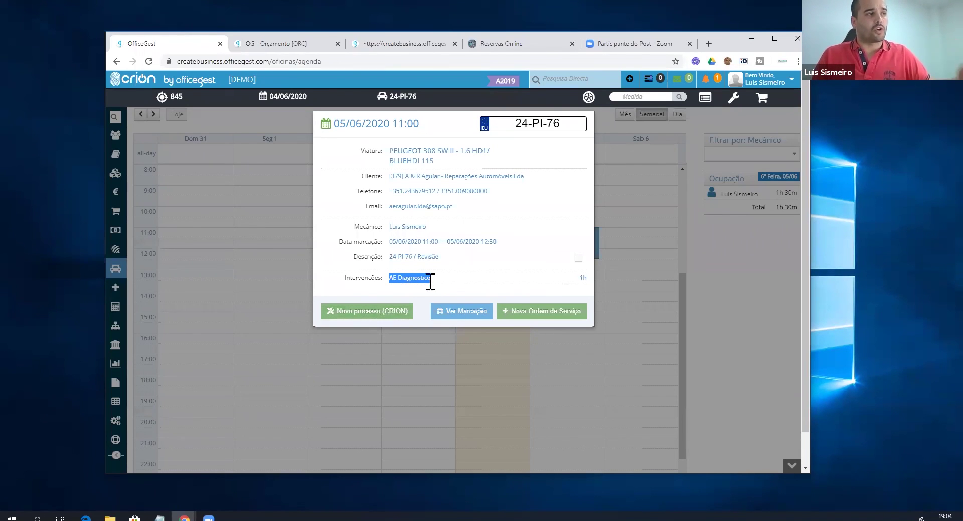
left_click(395, 311)
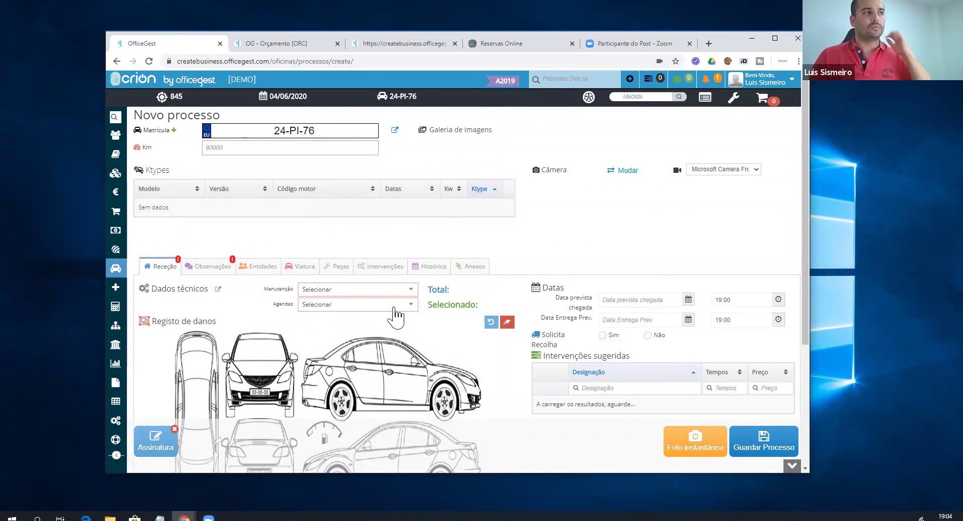
Save the new process with the scheduled interventions loaded, and close the open maintenance notices.
left_click(764, 448)
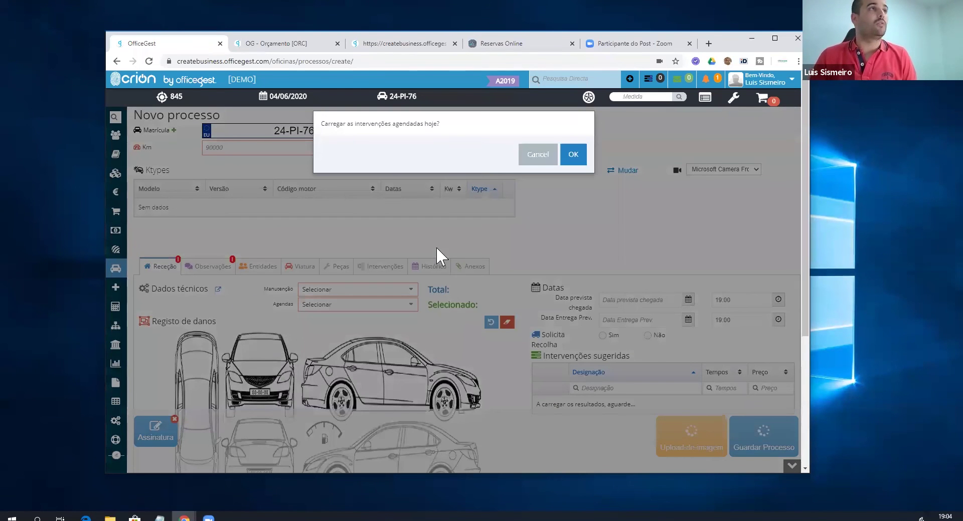
left_click(577, 159)
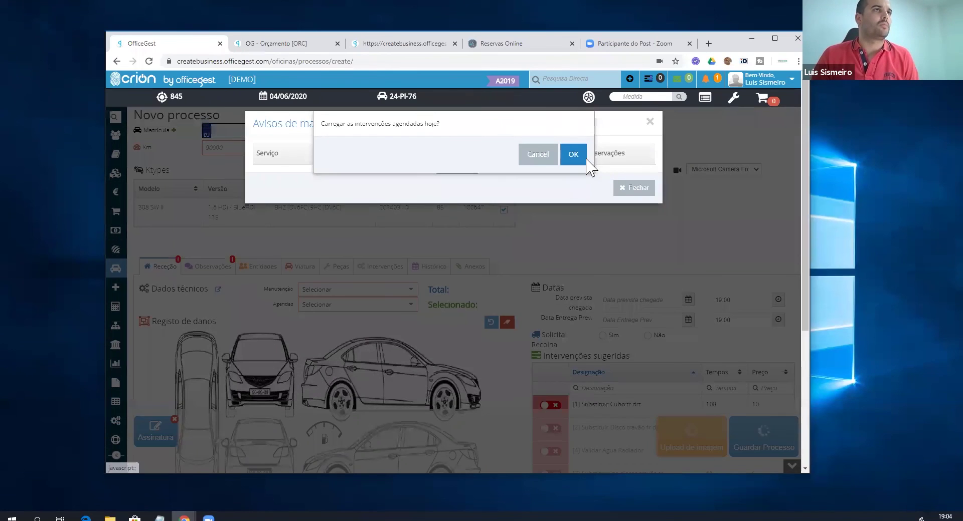
left_click(577, 160)
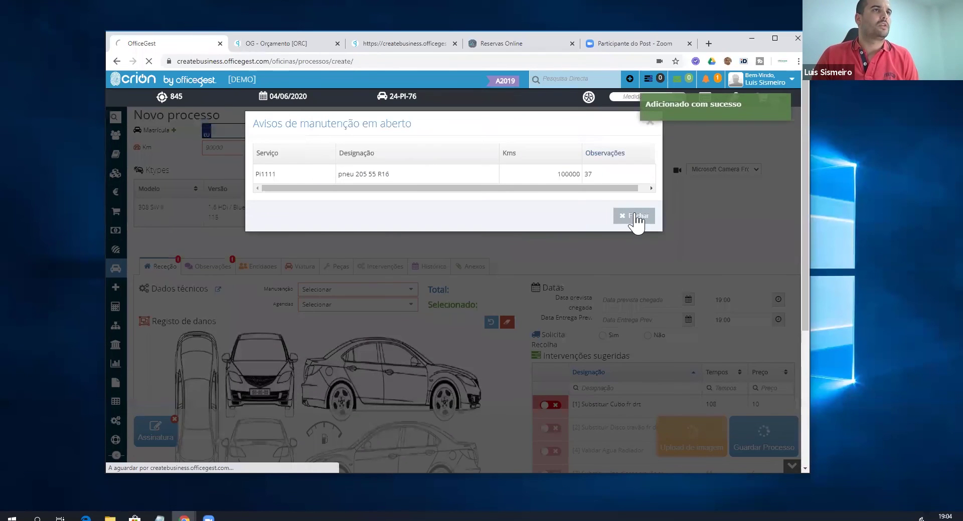
left_click(635, 217)
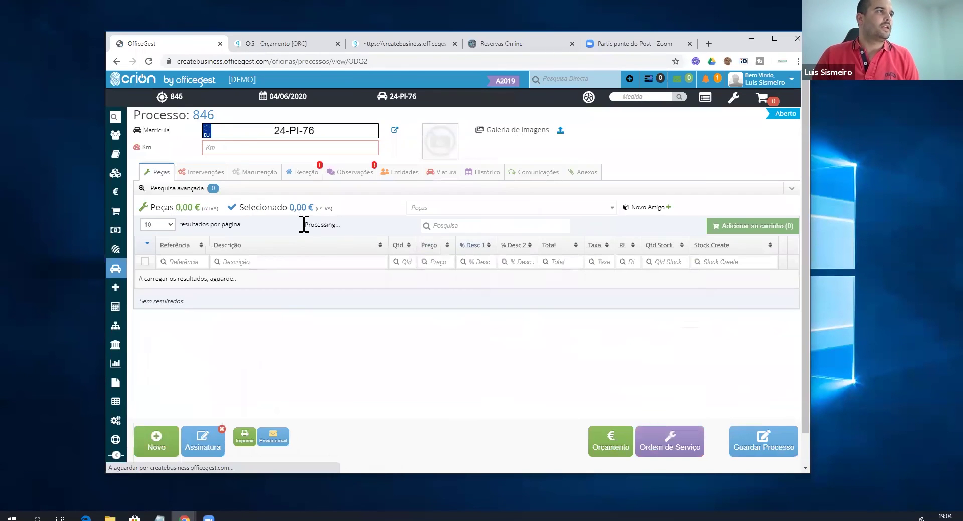
Review the AE Diagnostico line among the process interventions and dismiss the document sending form without sending.
left_click(206, 176)
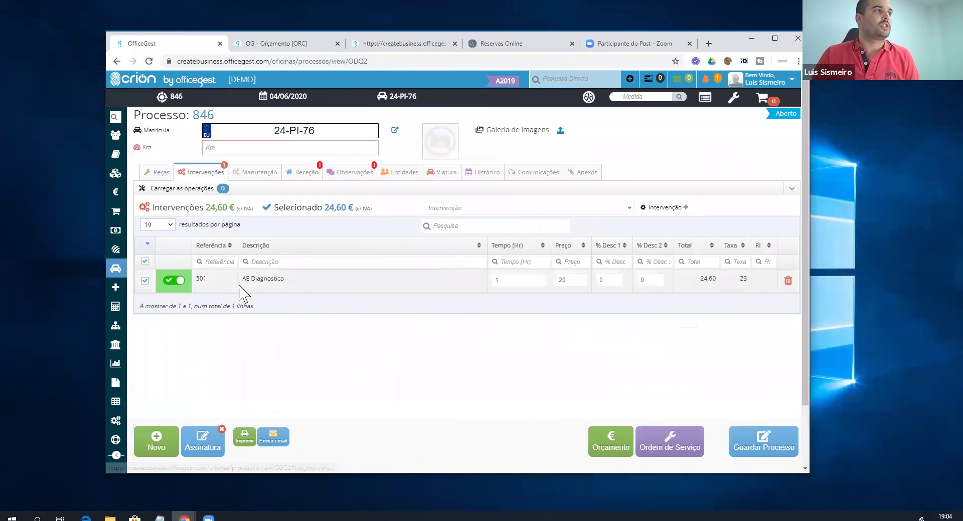
left_click_drag(240, 285, 303, 283)
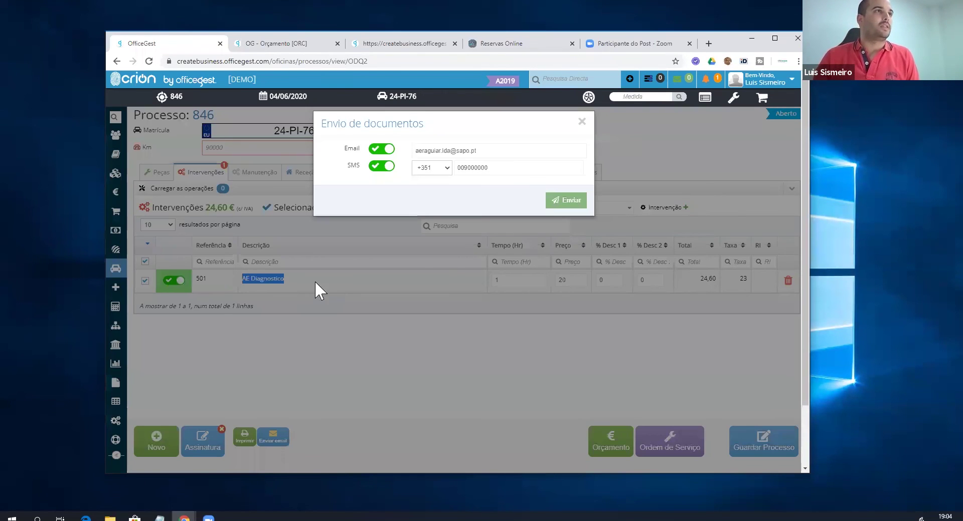
left_click(581, 123)
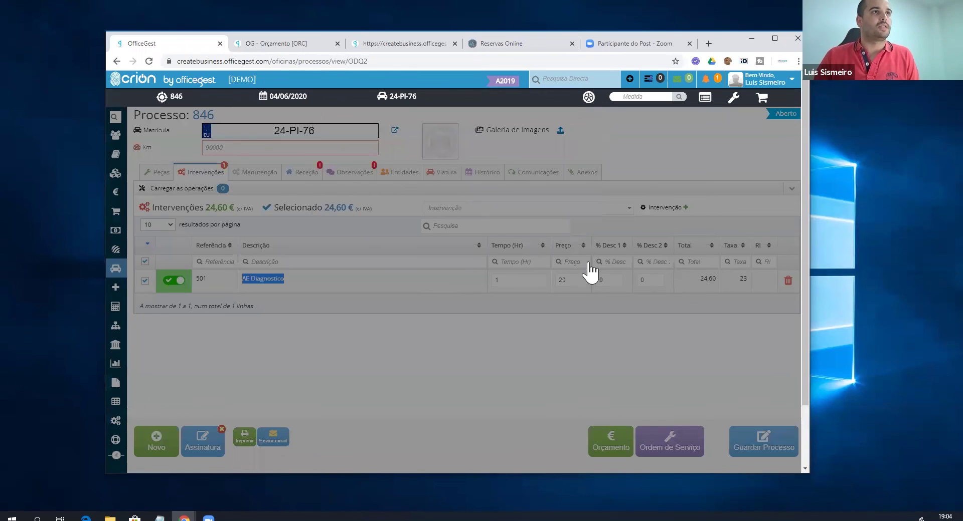